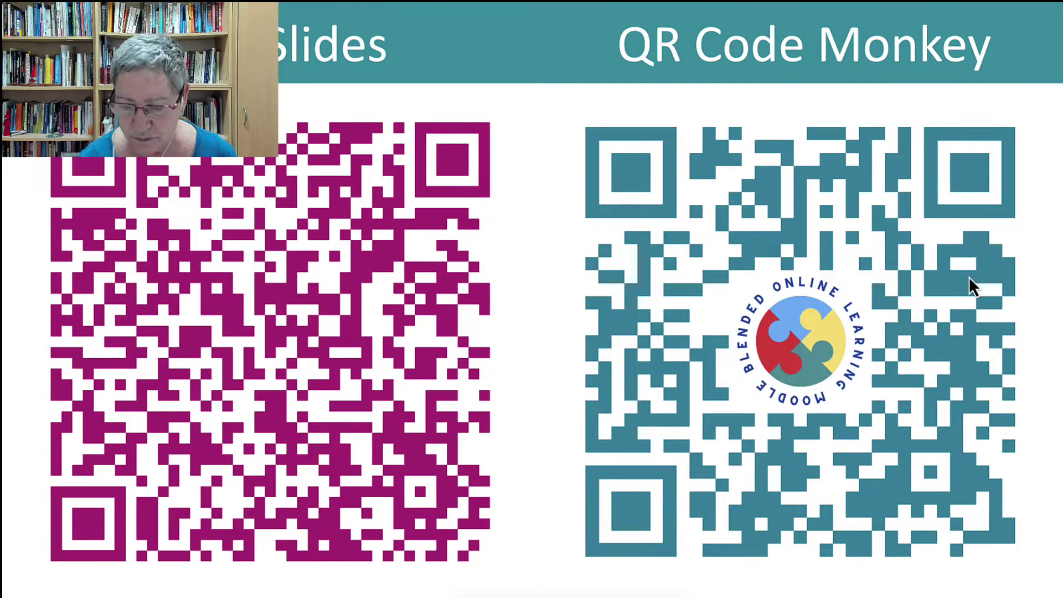
Step forward to the Topic Activity Cards slide, then back to the slide with two QR codes
key("Right")
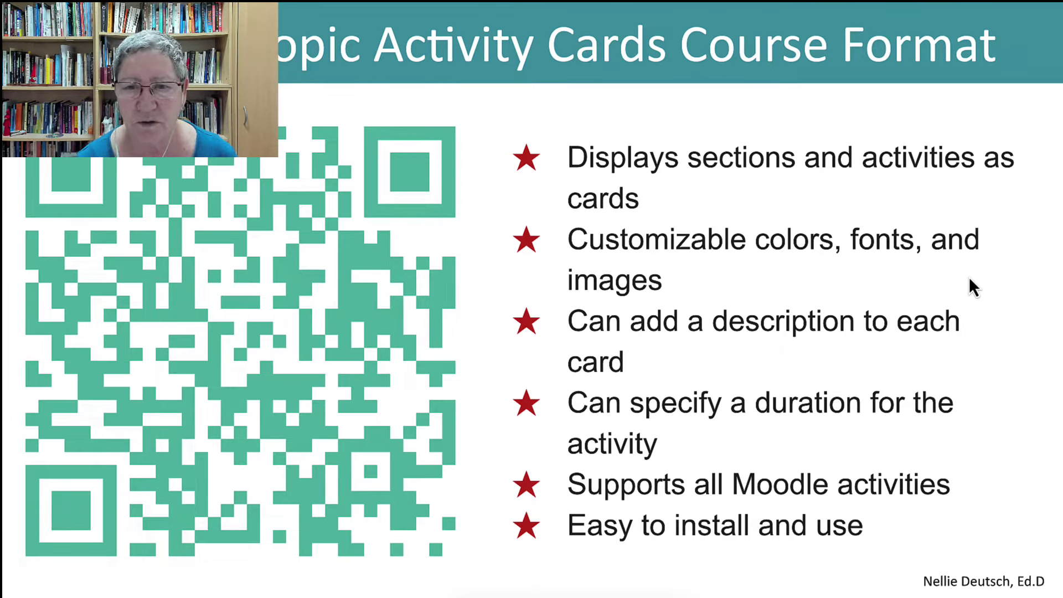
key("Left")
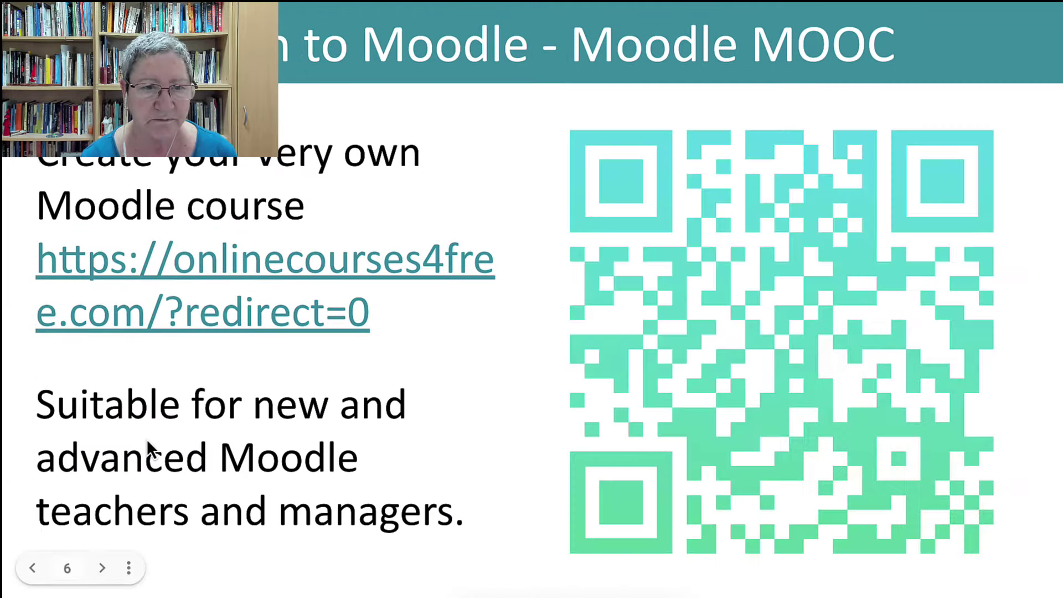
Go back one slide to slide 5 of the deck
key("Left")
key("Left")
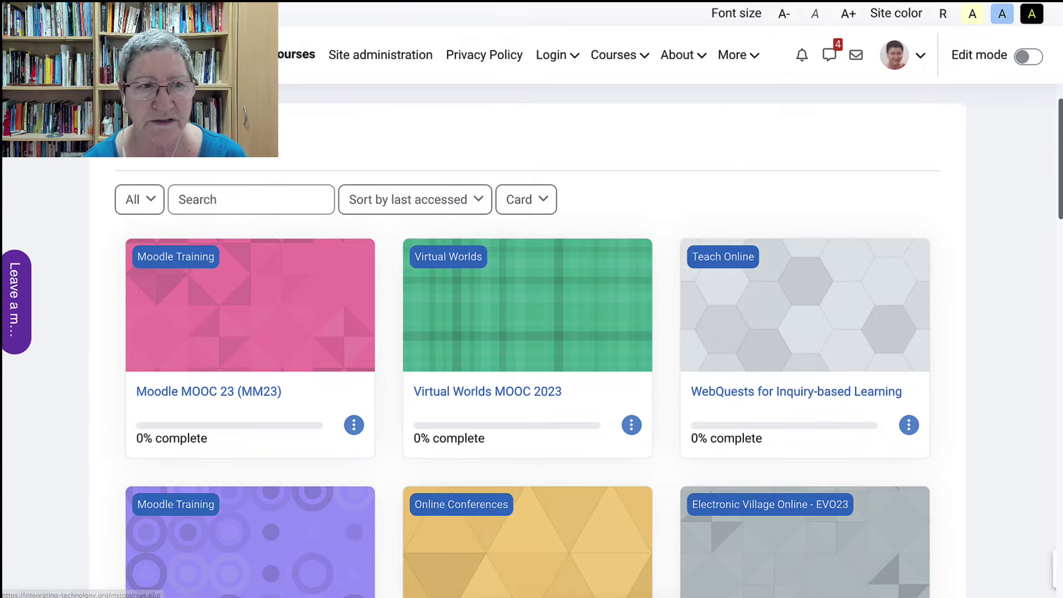
Open the Moodle MOOC 23 course and close its right block drawer
scroll(609, 374, "down", 1)
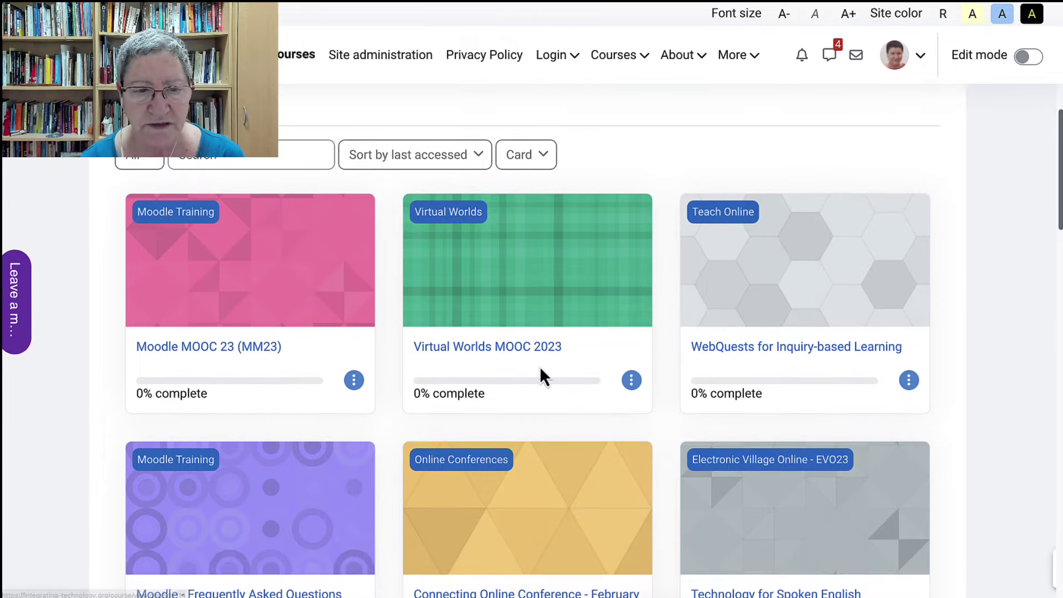
left_click(249, 348)
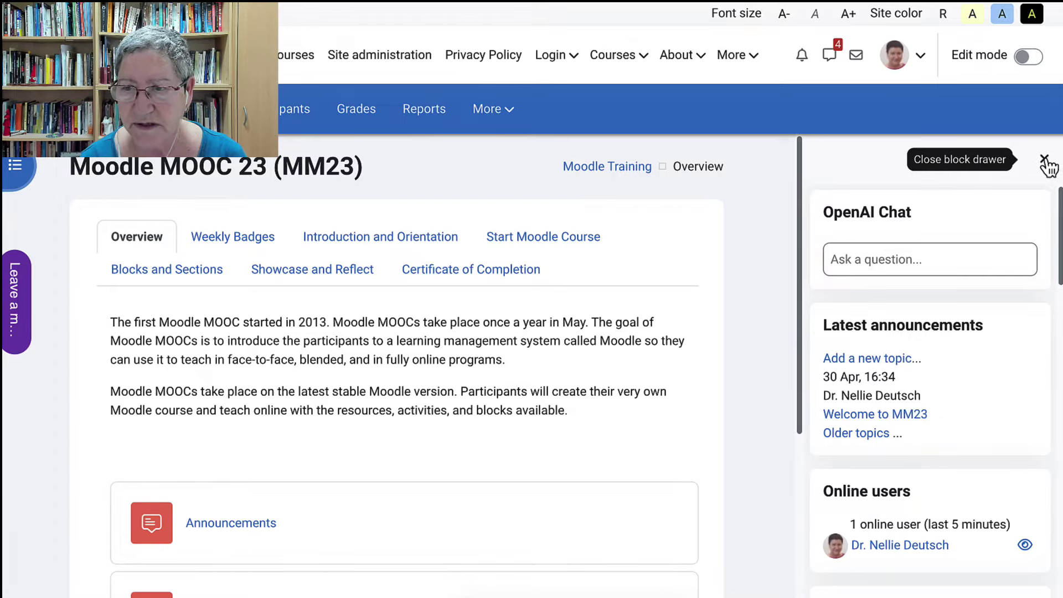
left_click(1044, 162)
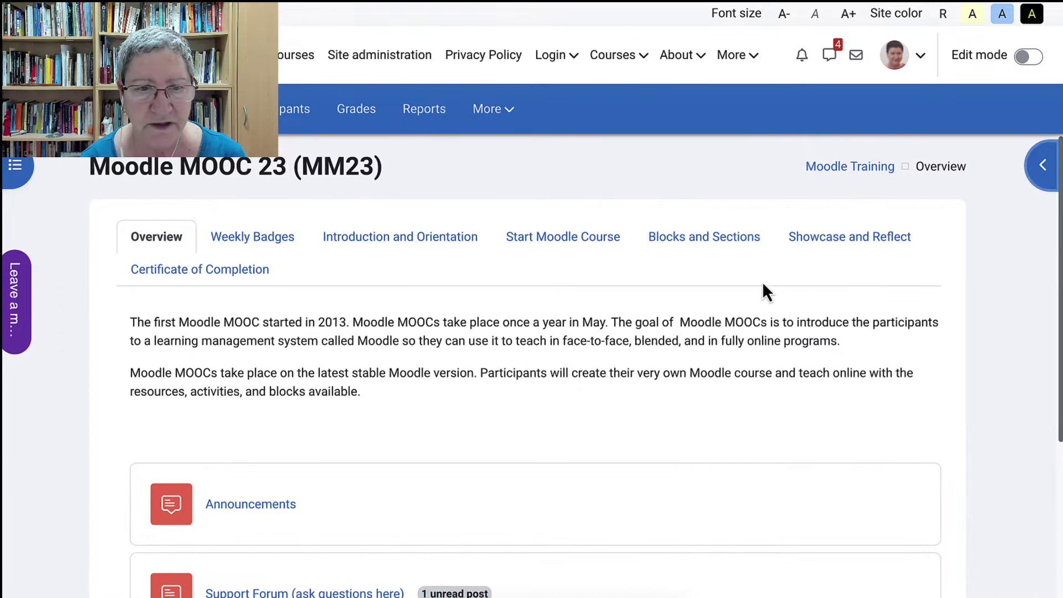
Scroll through the widened course page and bring up the user account menu
scroll(762, 280, "down", 1)
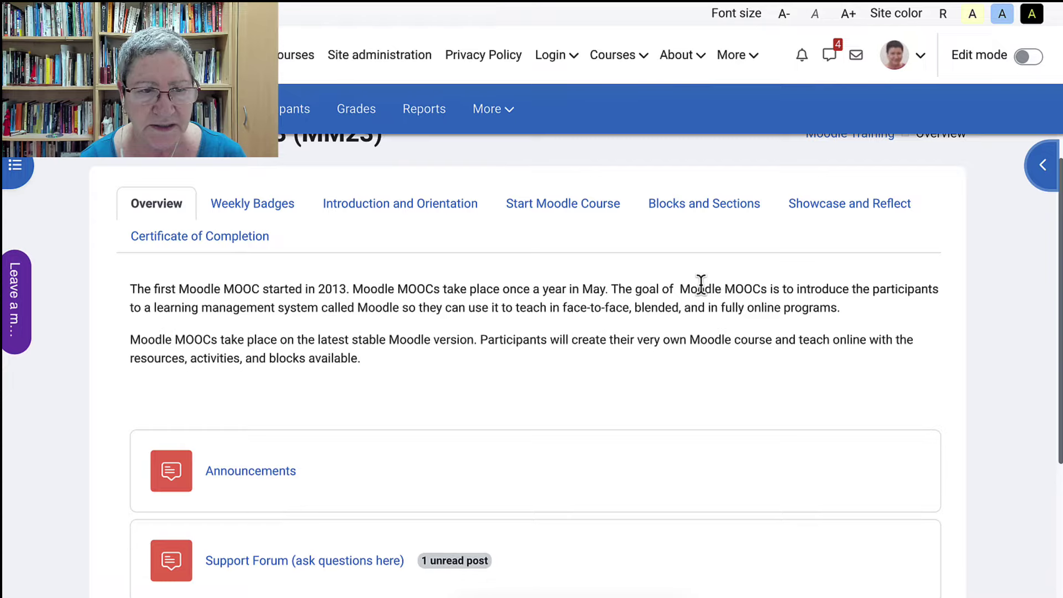
scroll(700, 283, "up", 1)
scroll(550, 285, "down", 5)
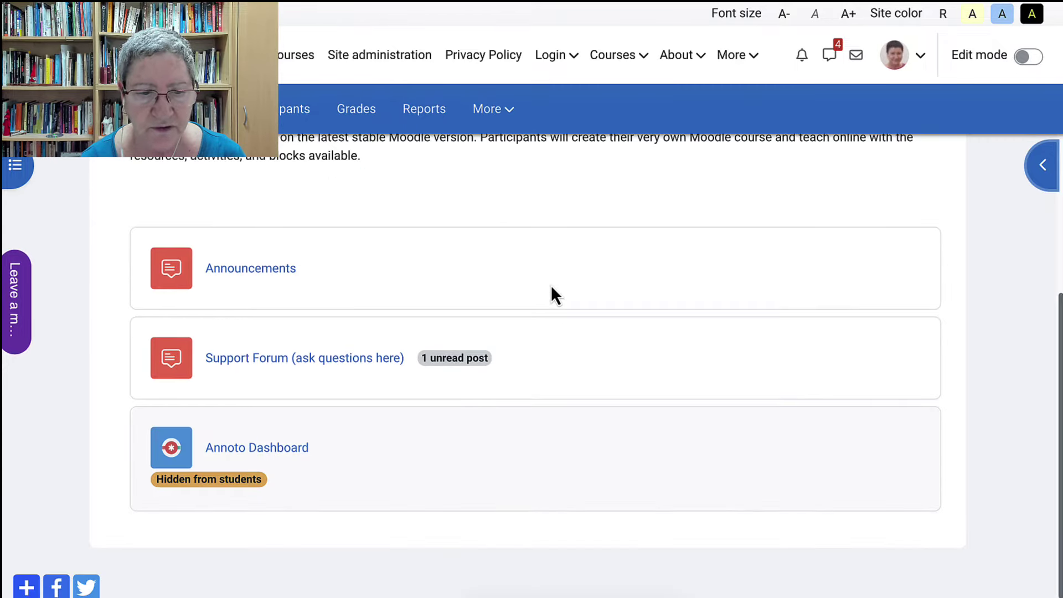
scroll(550, 285, "up", 4)
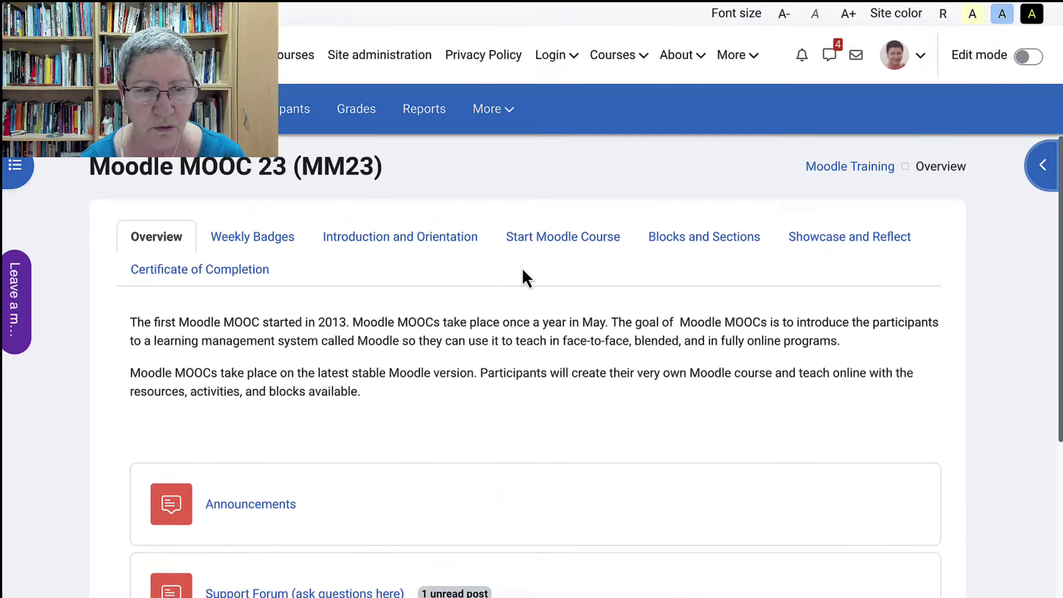
left_click(920, 56)
Switch your role in the MM23 course to Participant
left_click(782, 308)
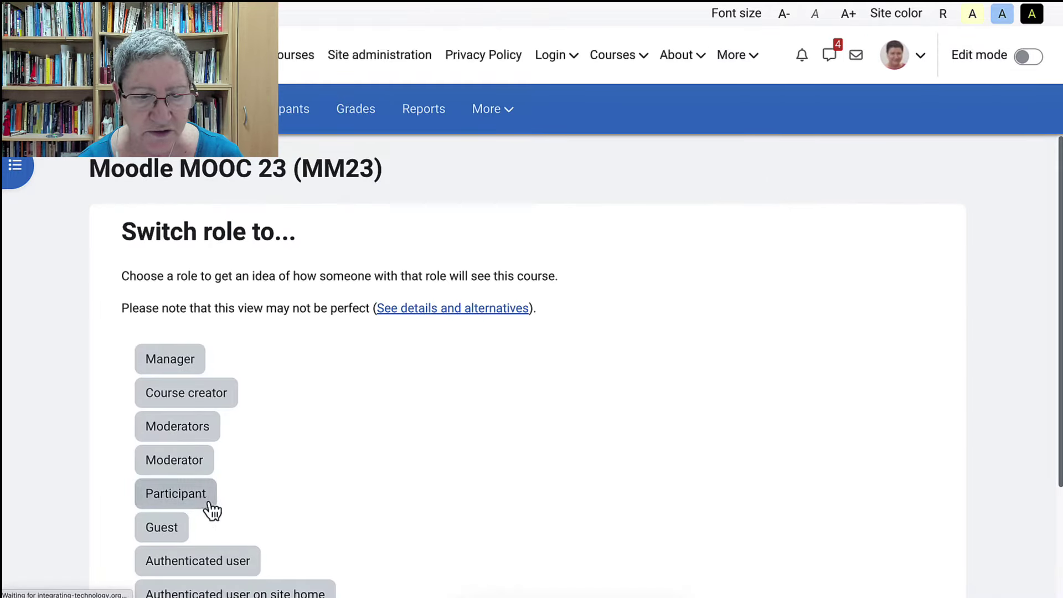
left_click(189, 496)
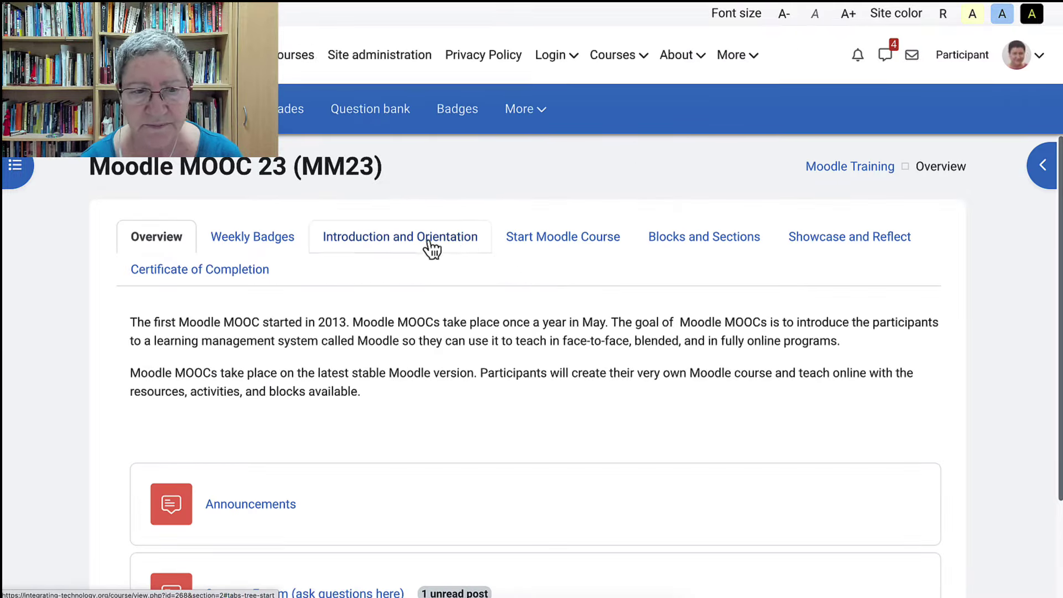
scroll(332, 255, "down", 2)
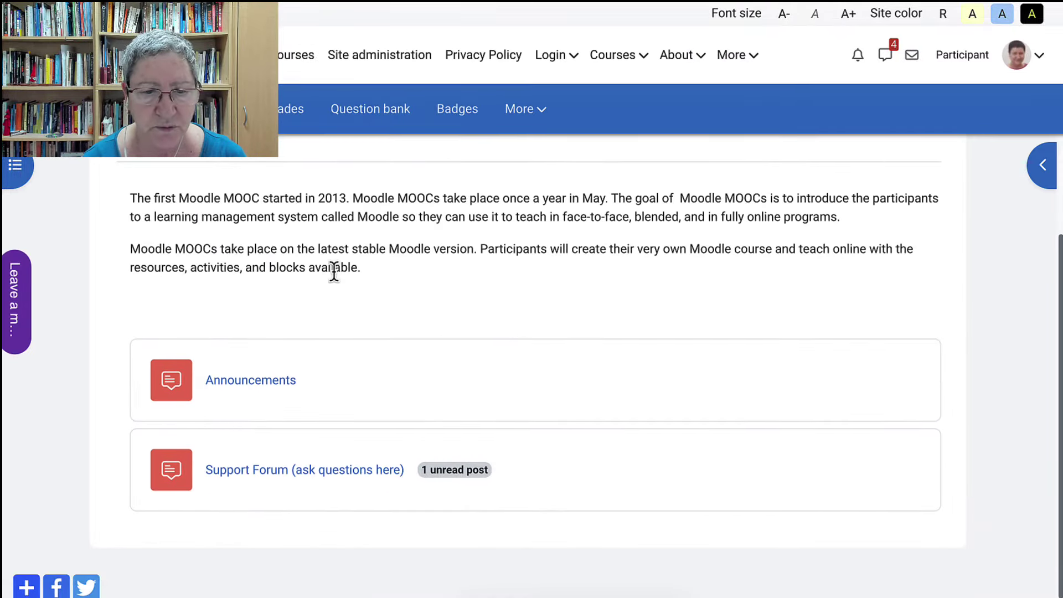
scroll(334, 271, "up", 1)
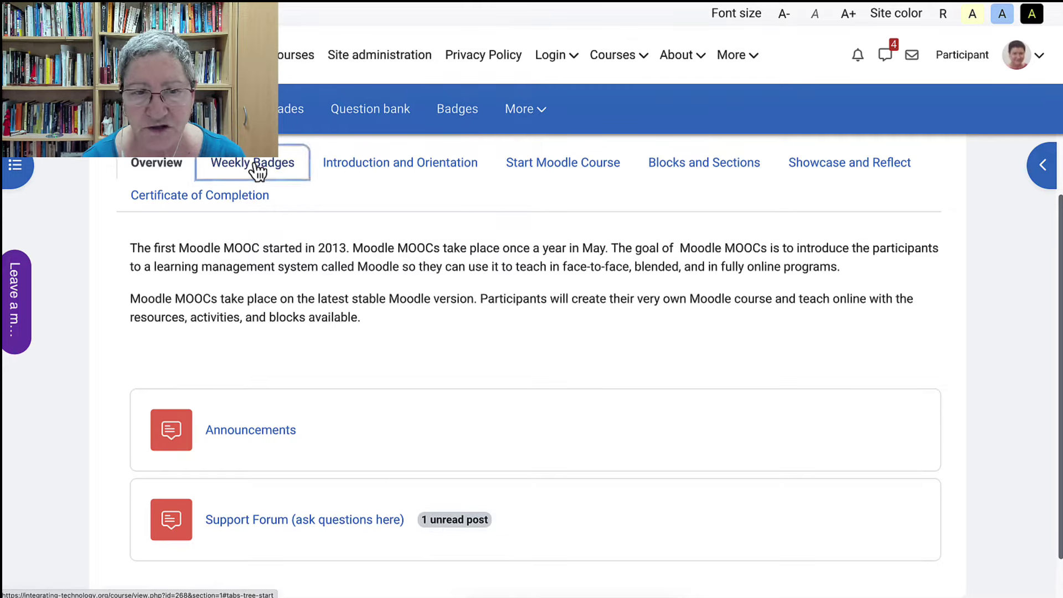
Browse the Weekly Badges and Introduction and Orientation sections as a Participant
left_click(256, 166)
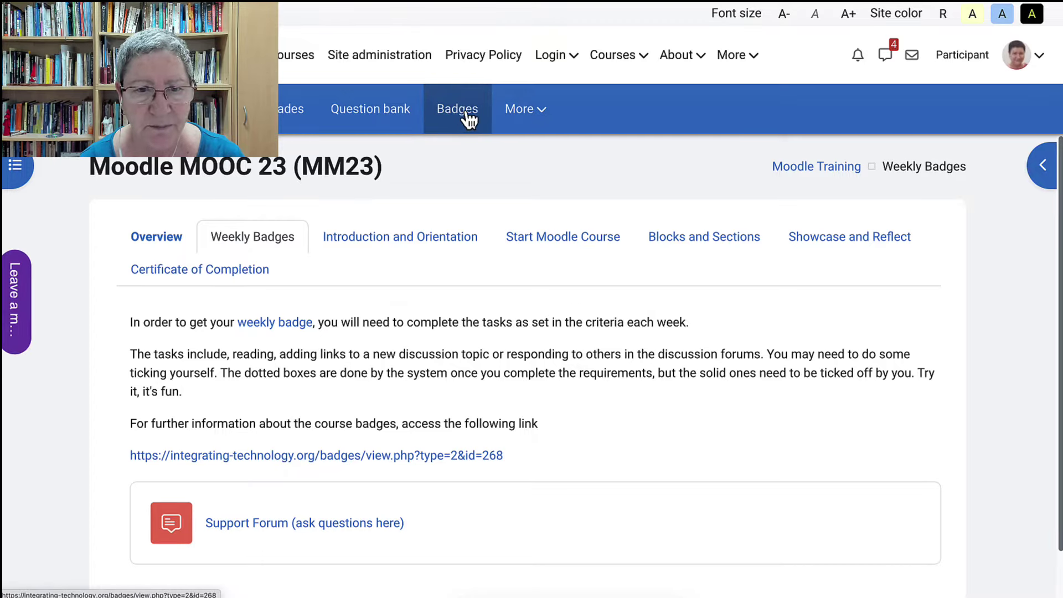
left_click(436, 243)
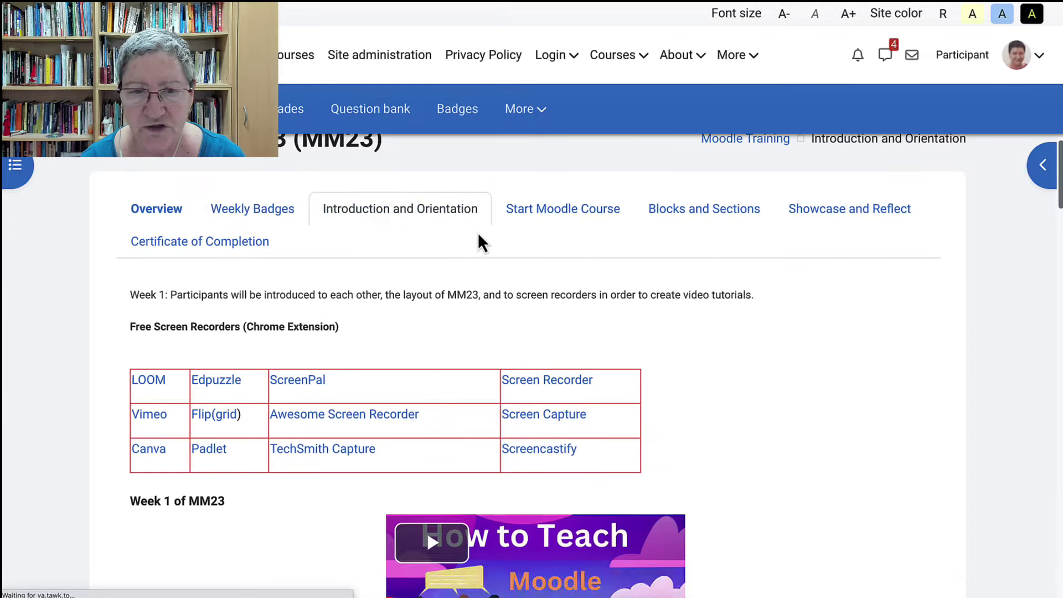
scroll(437, 275, "down", 10)
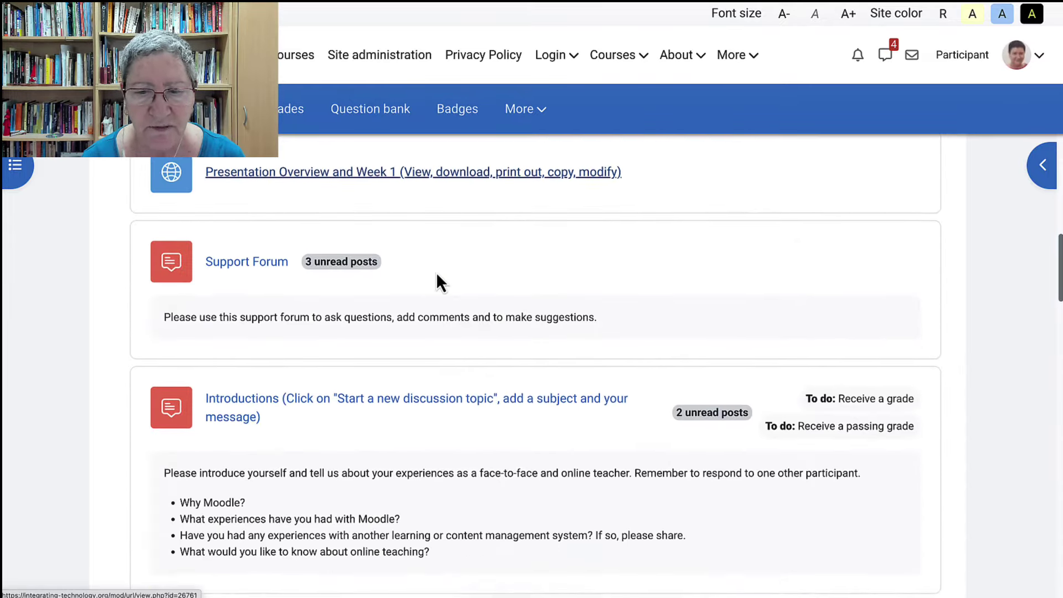
scroll(437, 275, "down", 5)
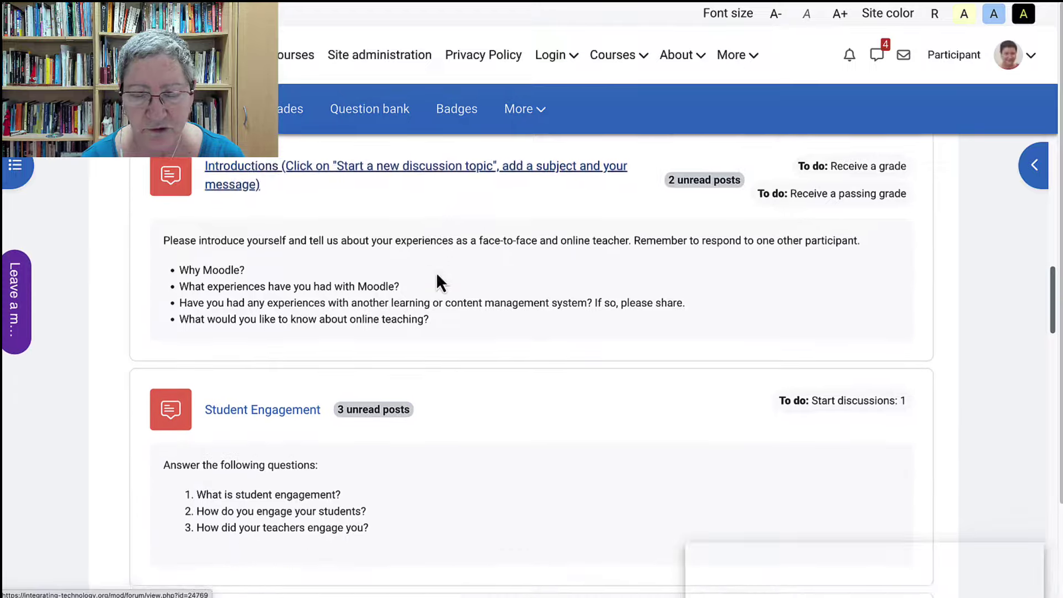
scroll(436, 271, "down", 4)
scroll(436, 271, "up", 7)
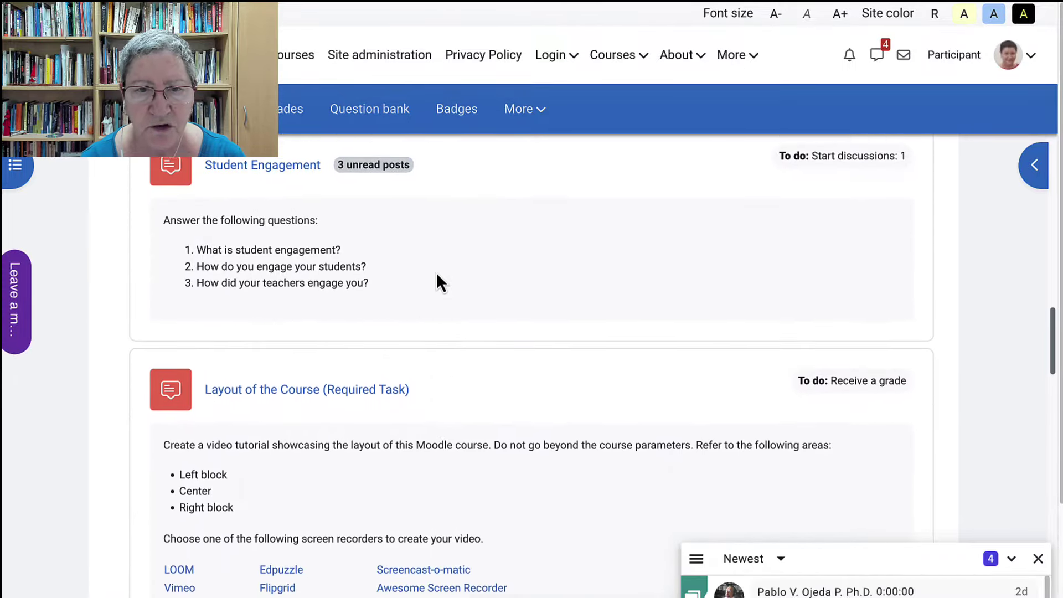
scroll(436, 271, "up", 12)
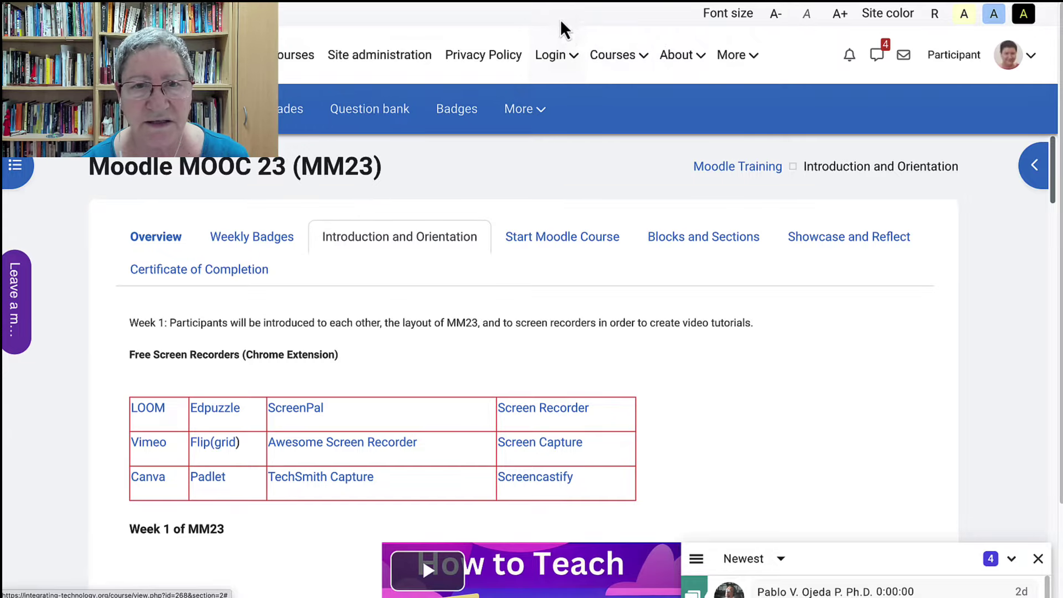
Go from the site front page to the Log in page with its social sign-in options
left_click(522, 3)
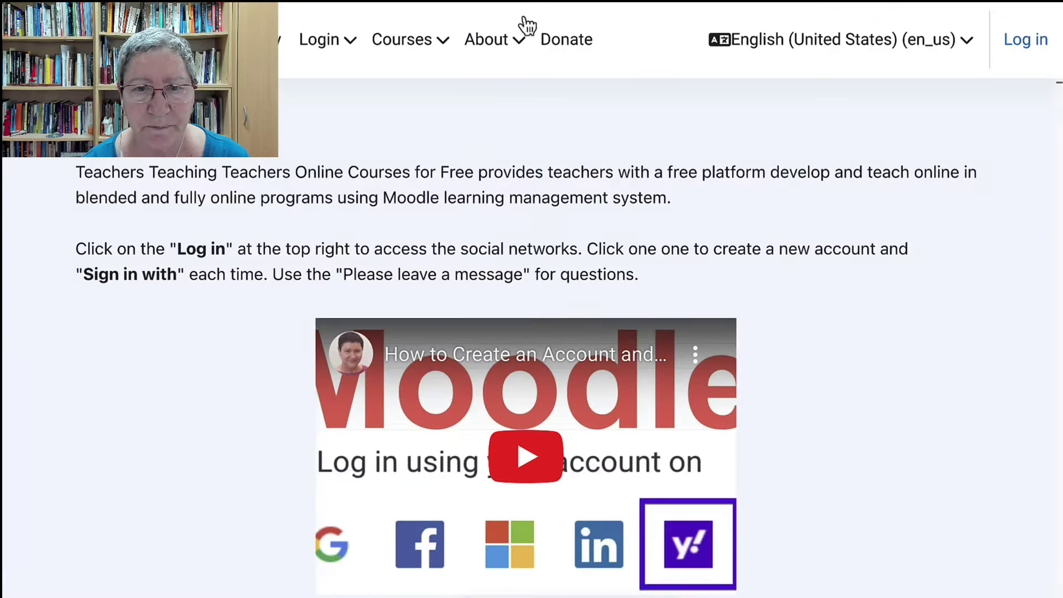
left_click(1025, 40)
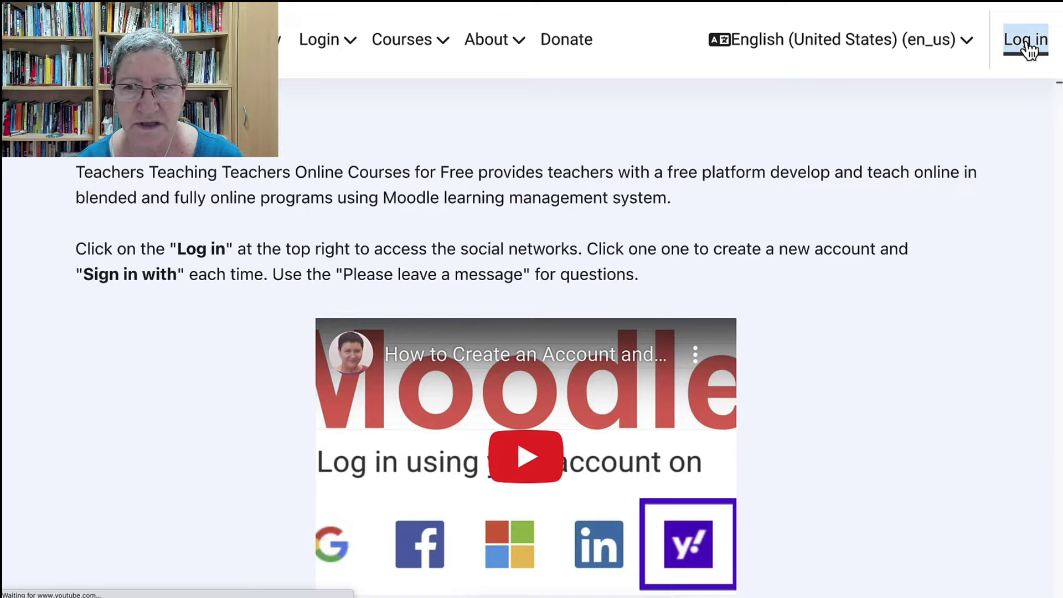
scroll(657, 354, "down", 5)
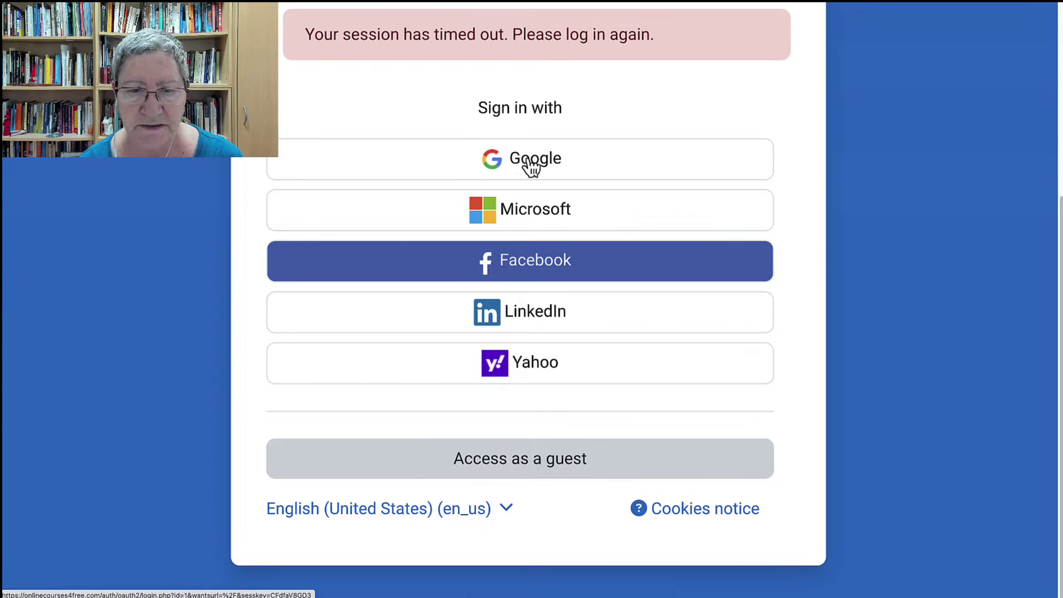
Sign in with Google, choosing the first listed account
left_click(536, 165)
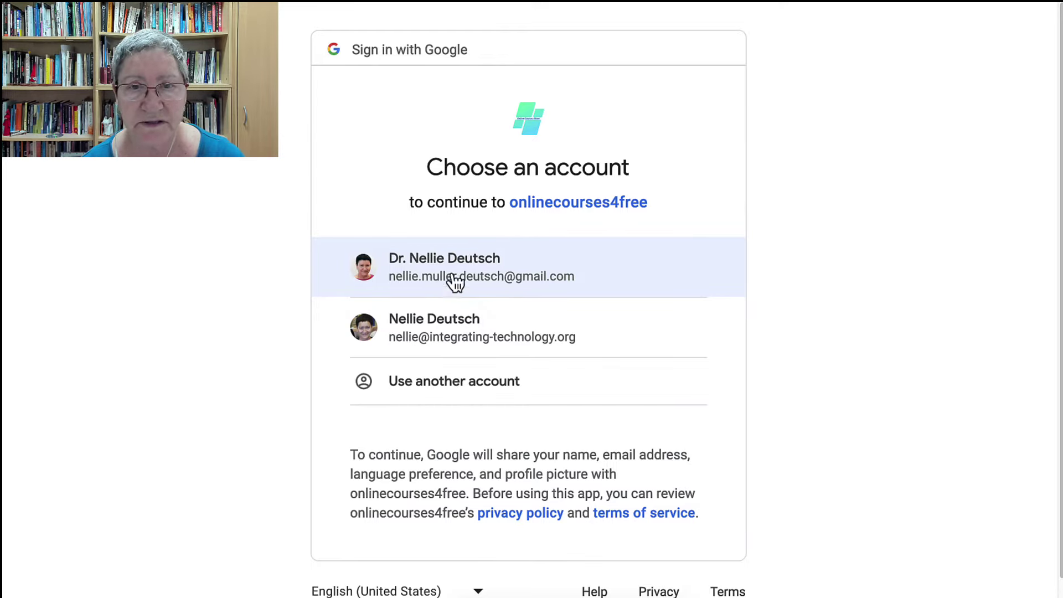
left_click(478, 271)
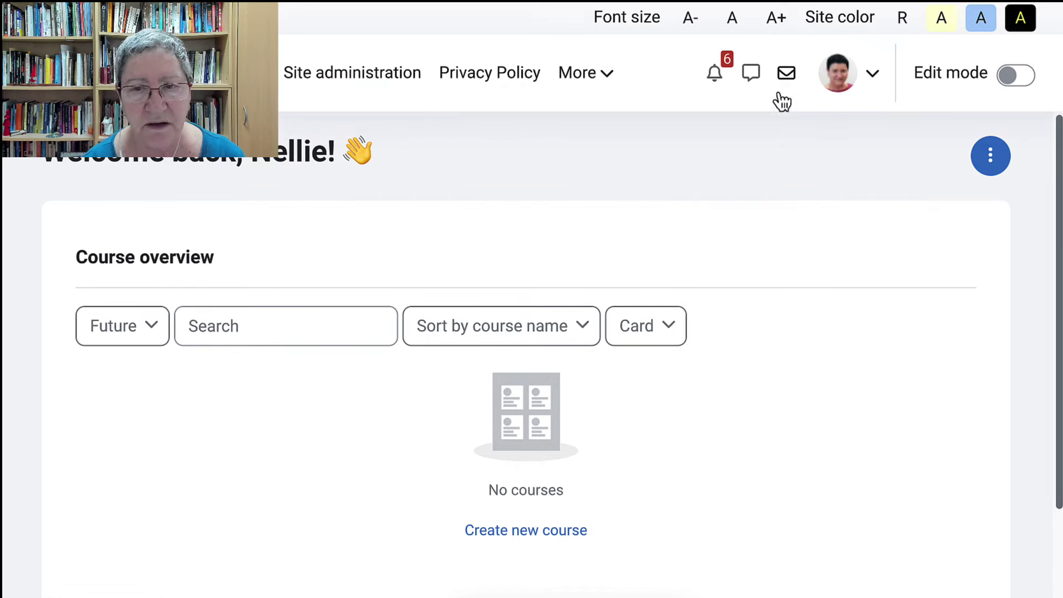
Open Site administration and search its settings for 'Course'
left_click(368, 81)
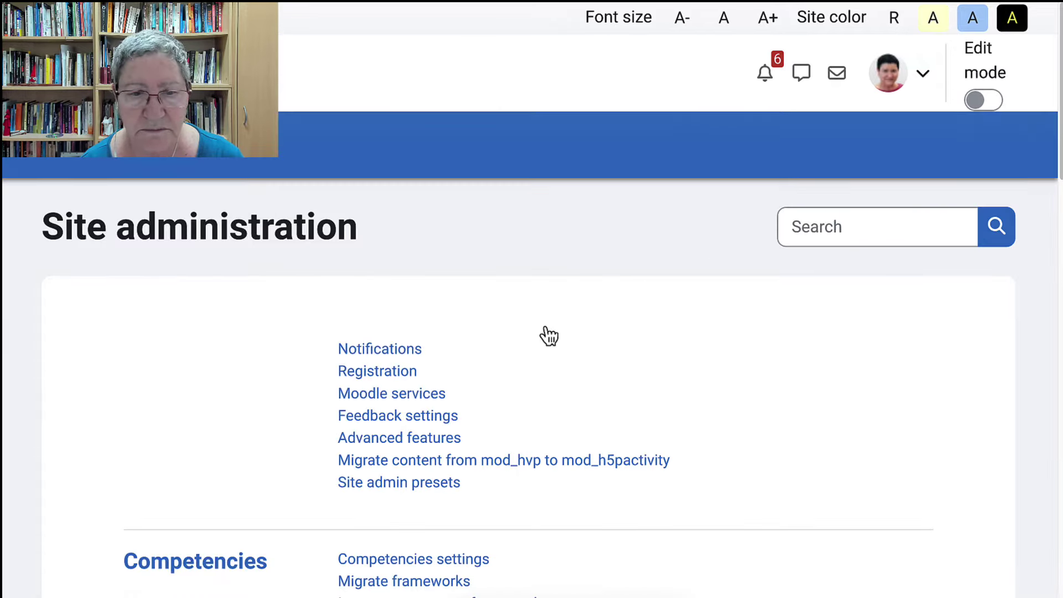
left_click(834, 225)
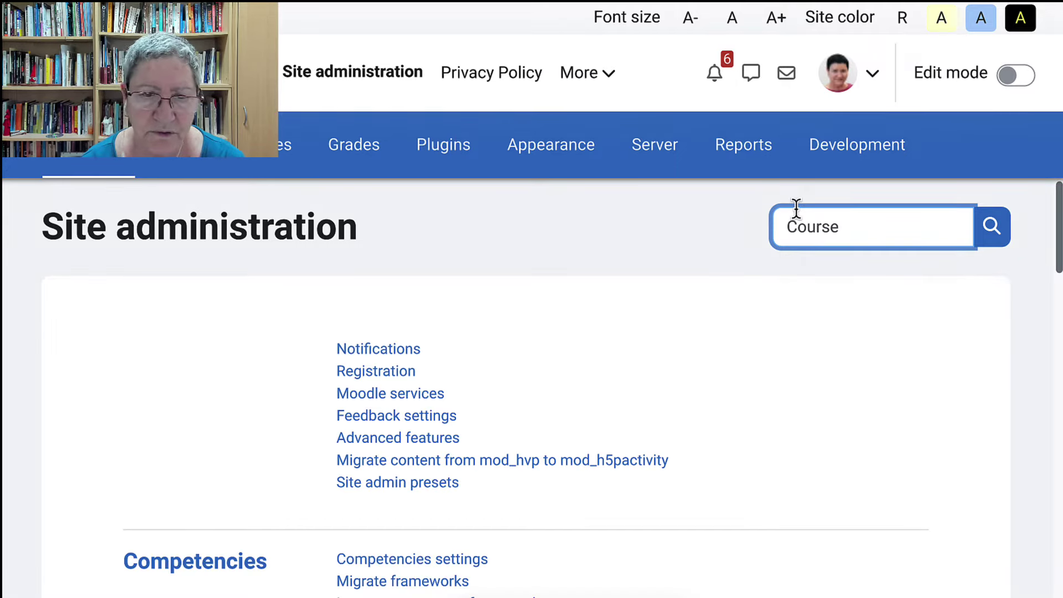
key("Return")
left_click(856, 227)
Refine the admin search to 'Course format' and scroll down to the Mass Actions formats
type("format")
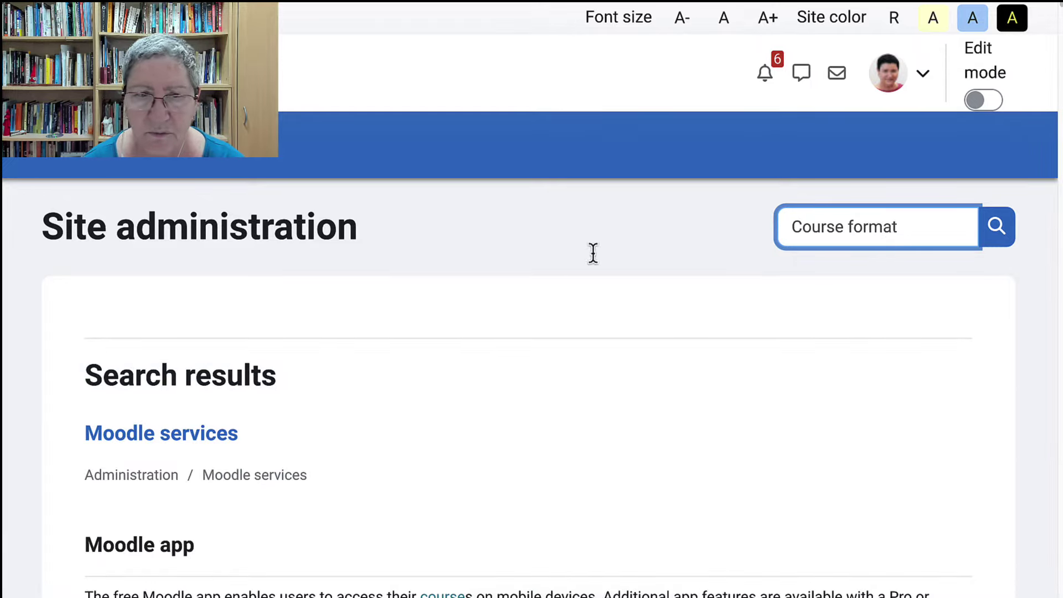
key("Return")
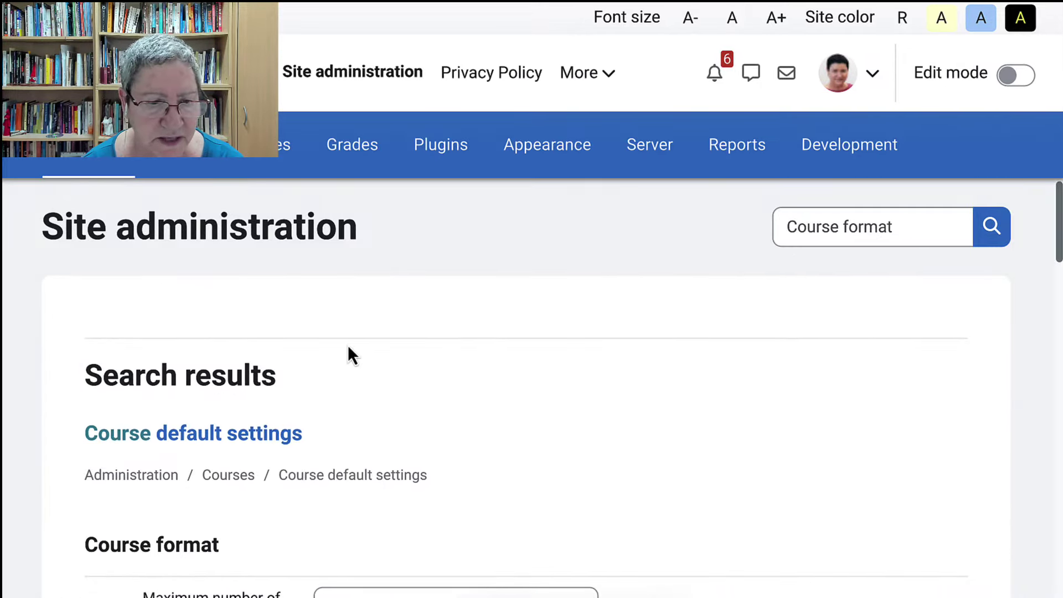
scroll(352, 354, "down", 7)
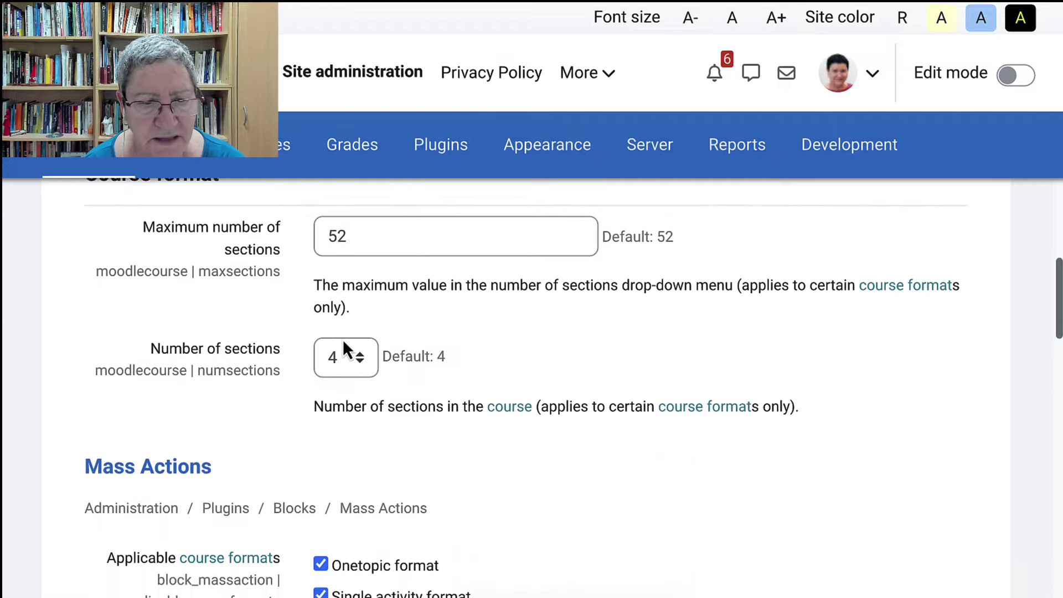
scroll(301, 343, "down", 5)
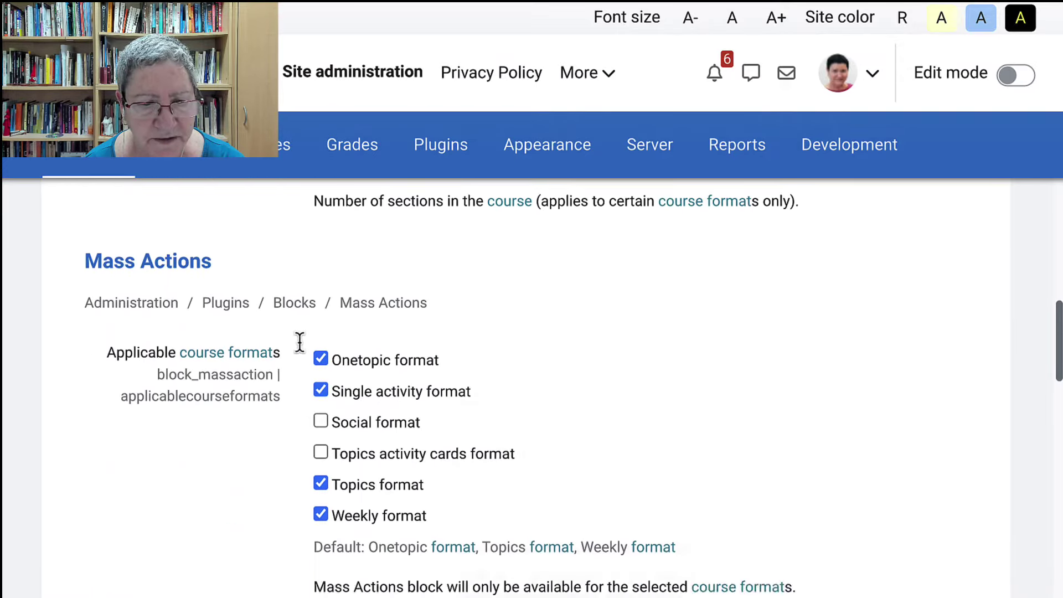
scroll(299, 342, "down", 2)
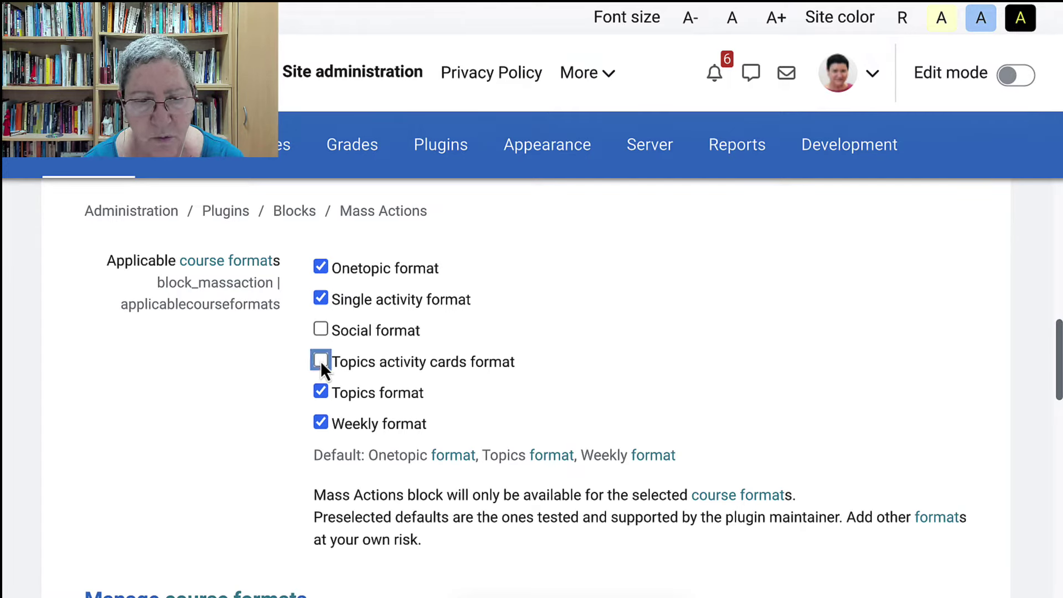
Tick Social format in Mass Actions' applicable course formats and review the installed formats
left_click(320, 329)
scroll(322, 360, "down", 15)
scroll(323, 360, "down", 5)
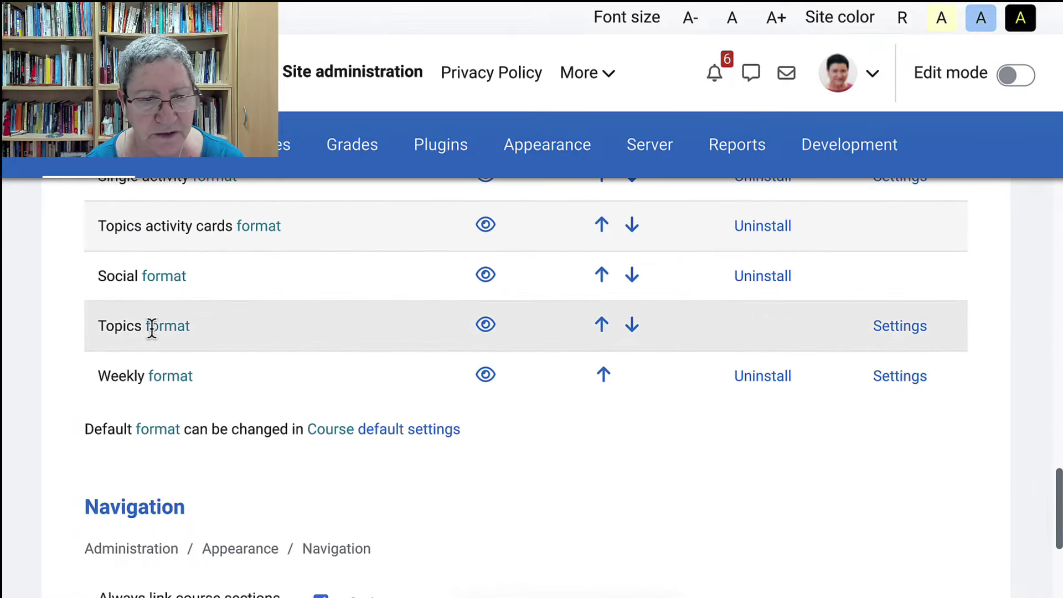
scroll(171, 335, "up", 2)
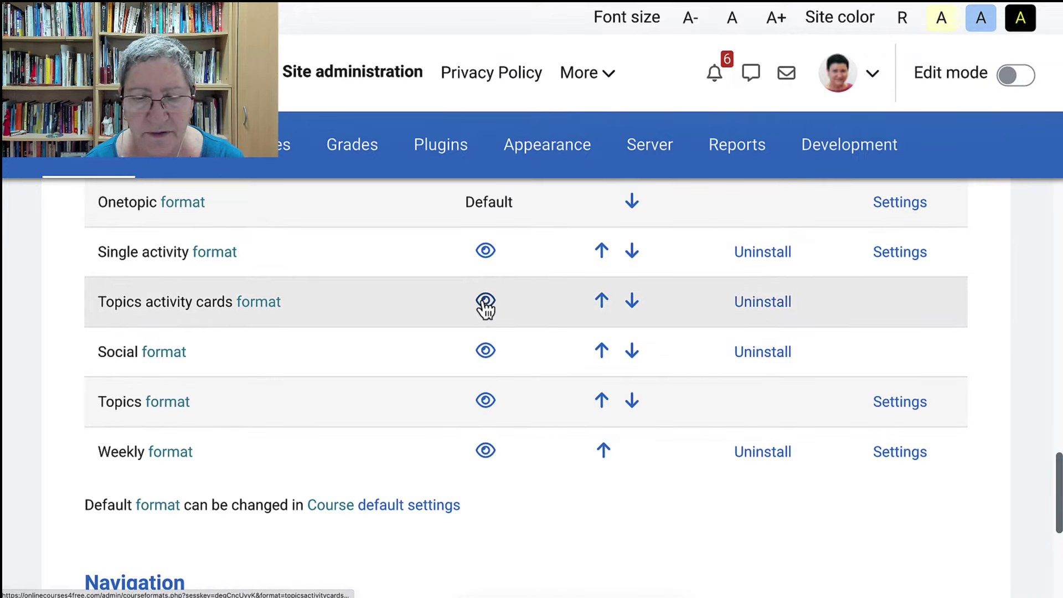
scroll(485, 305, "down", 3)
scroll(484, 308, "up", 5)
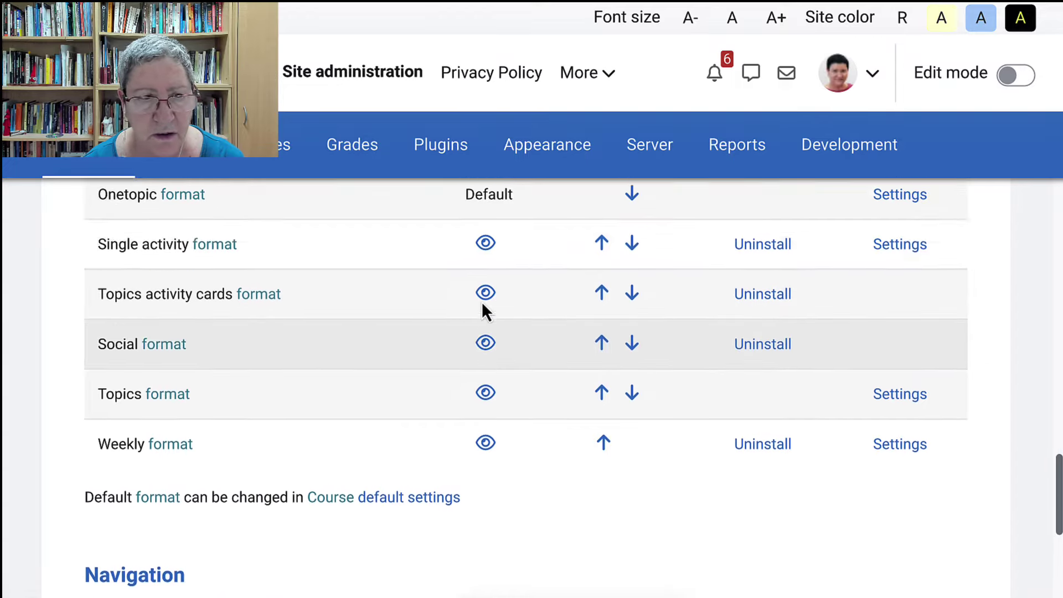
Go to My courses and scroll its empty Course overview
left_click(601, 364)
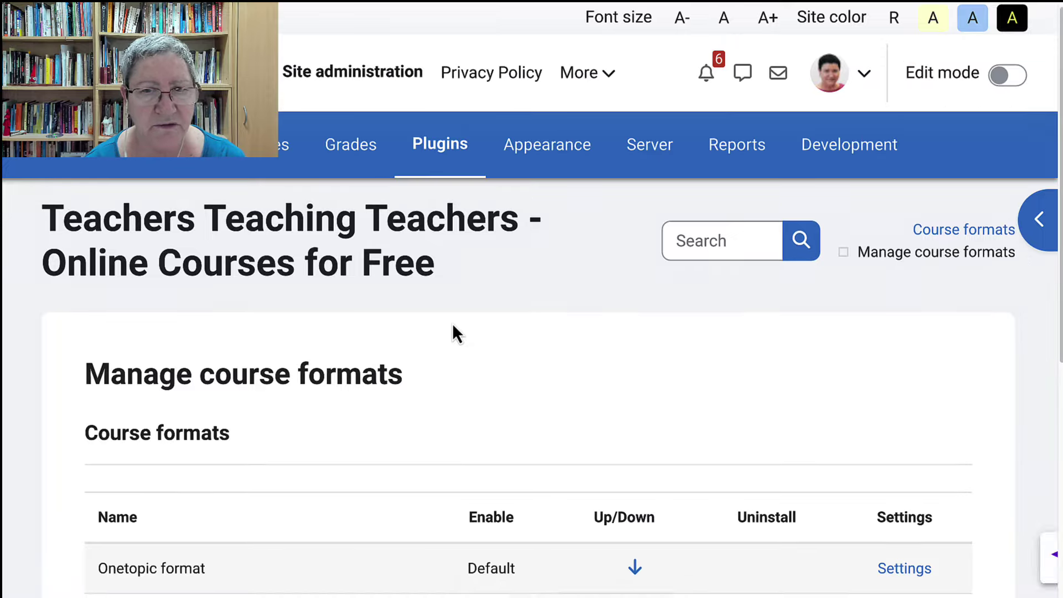
left_click(229, 72)
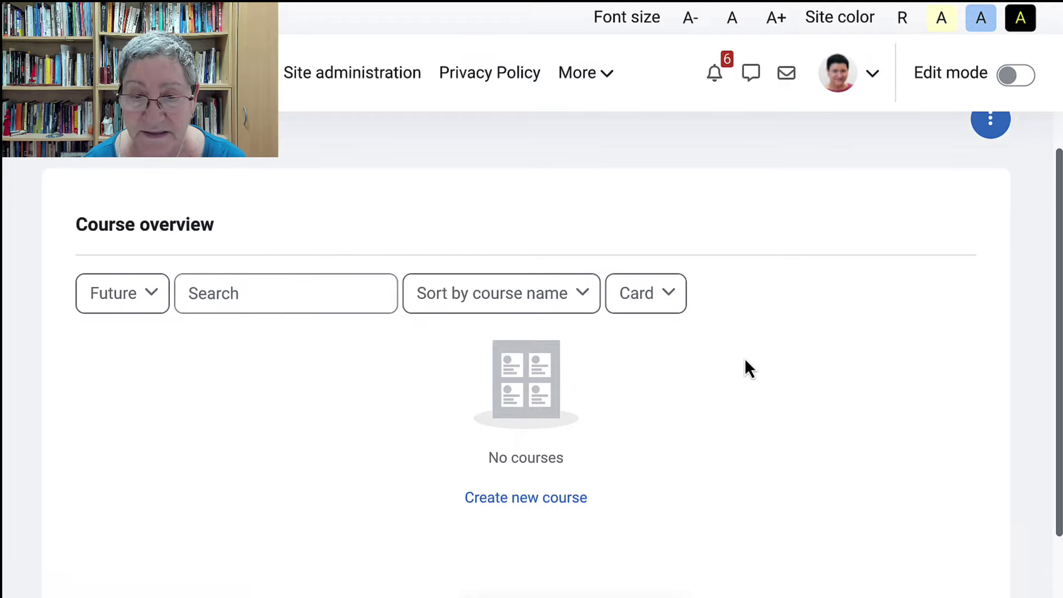
scroll(745, 360, "down", 2)
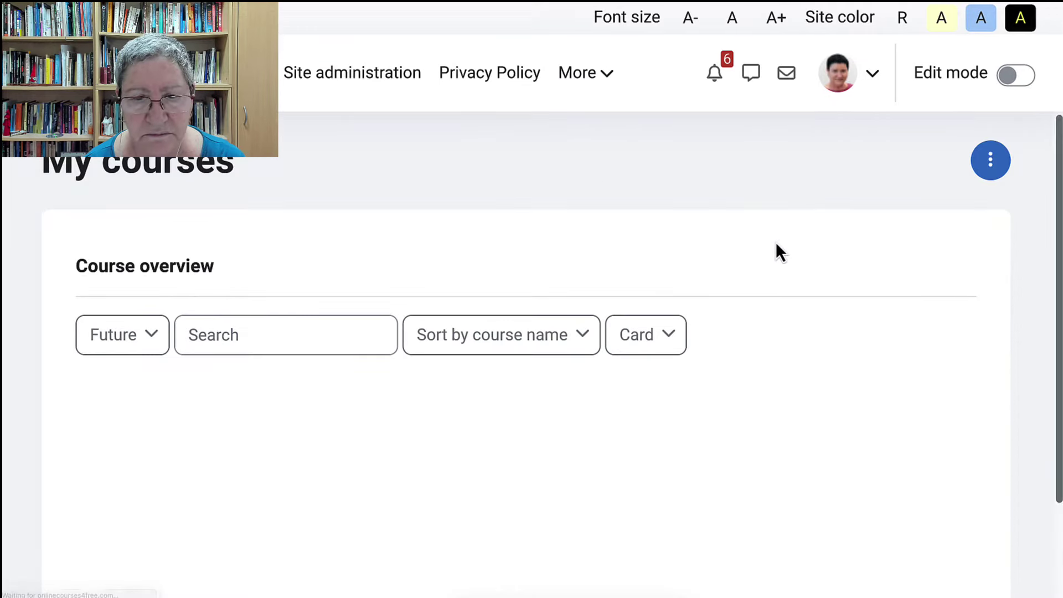
scroll(775, 242, "down", 2)
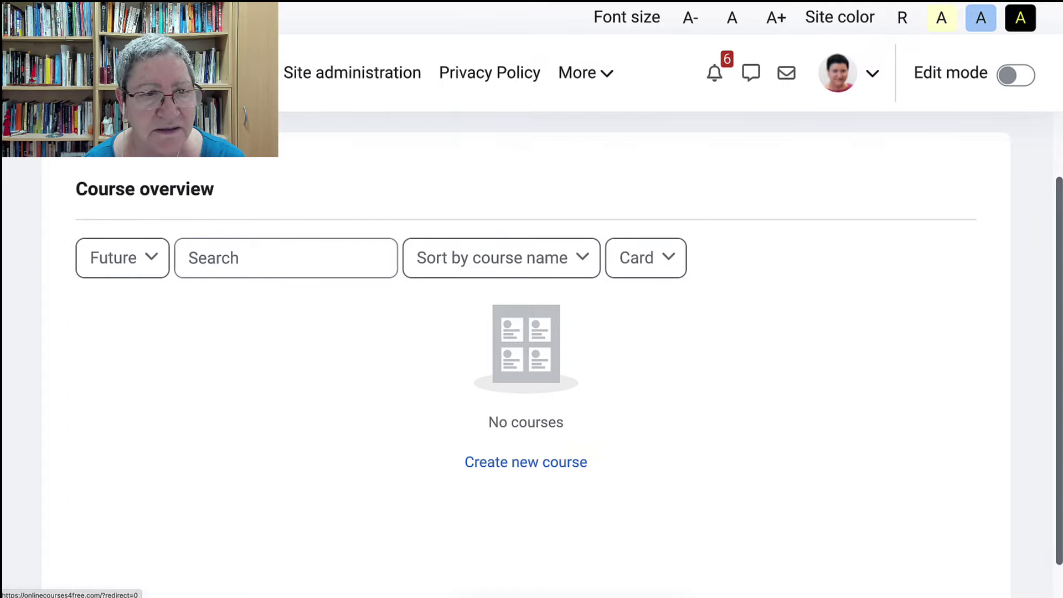
Go to the site home and browse Available courses from Moodle MOOC 23 down to the M4TEVO24 courses
left_click(88, 73)
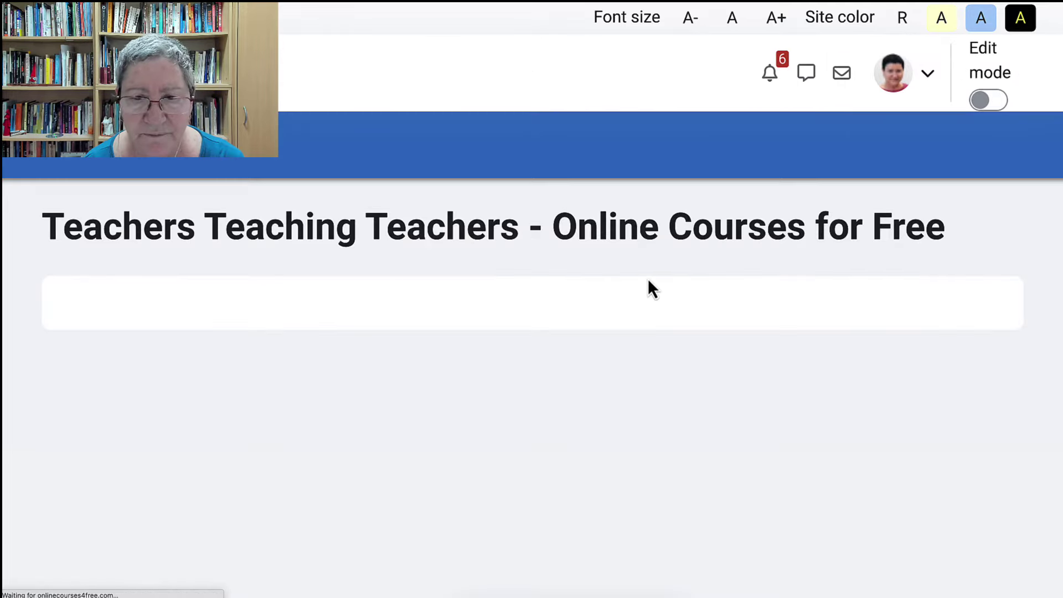
scroll(649, 280, "down", 5)
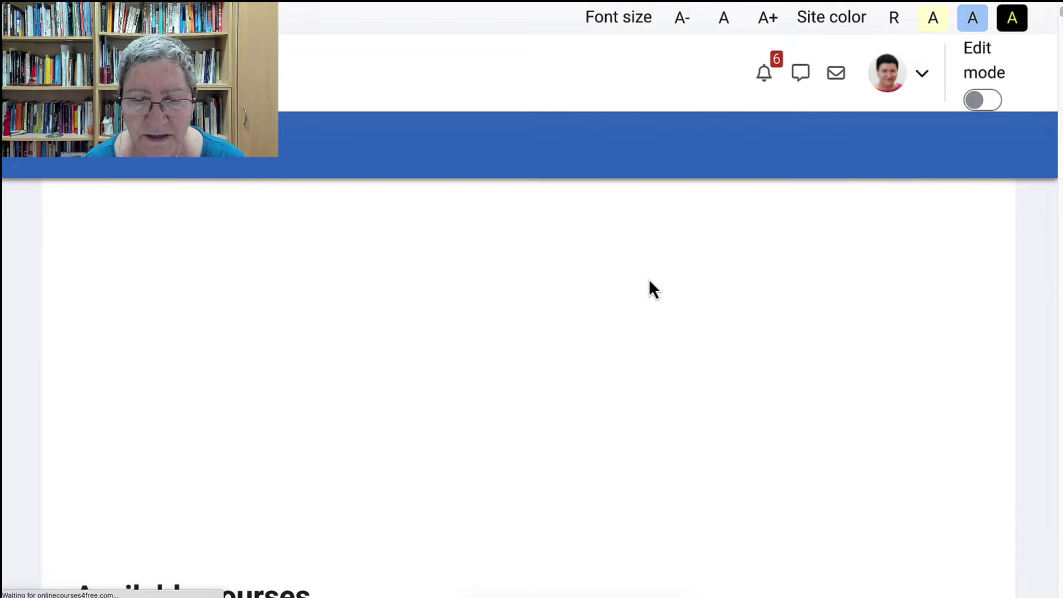
scroll(649, 279, "down", 5)
scroll(163, 360, "up", 10)
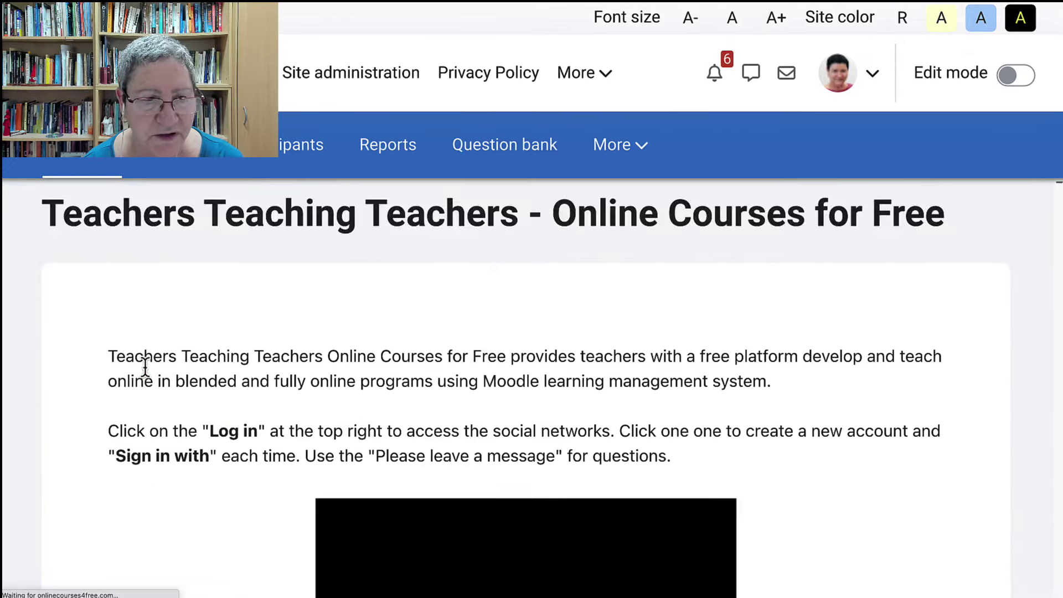
scroll(395, 379, "down", 10)
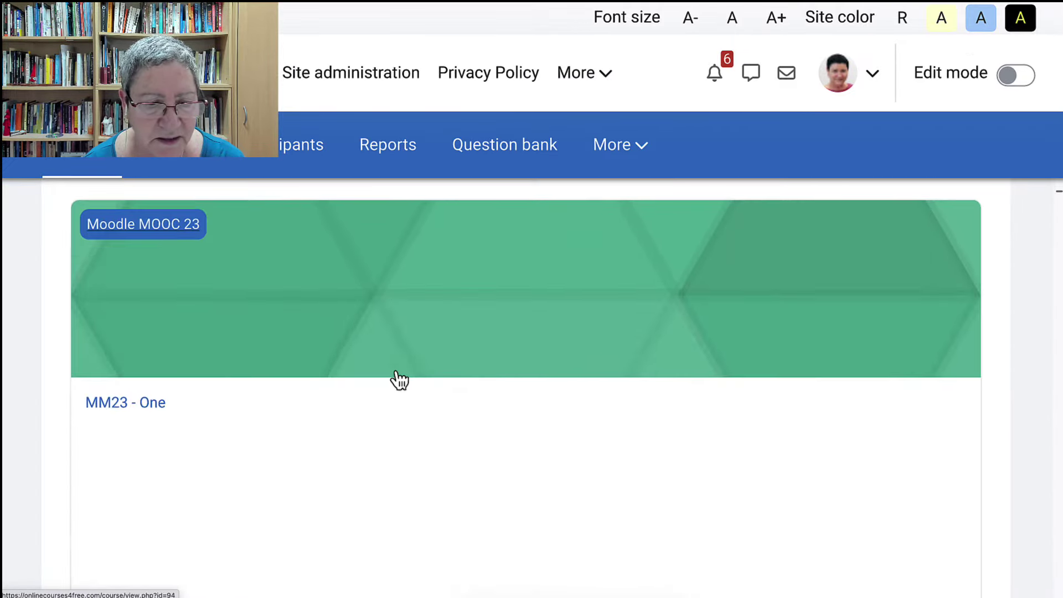
scroll(395, 379, "down", 8)
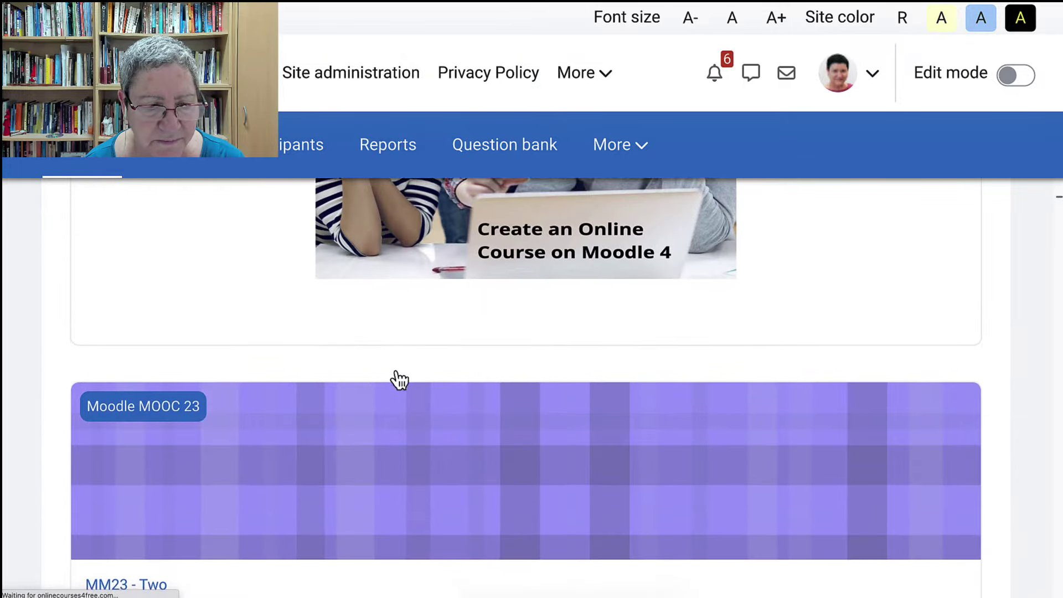
scroll(396, 374, "down", 12)
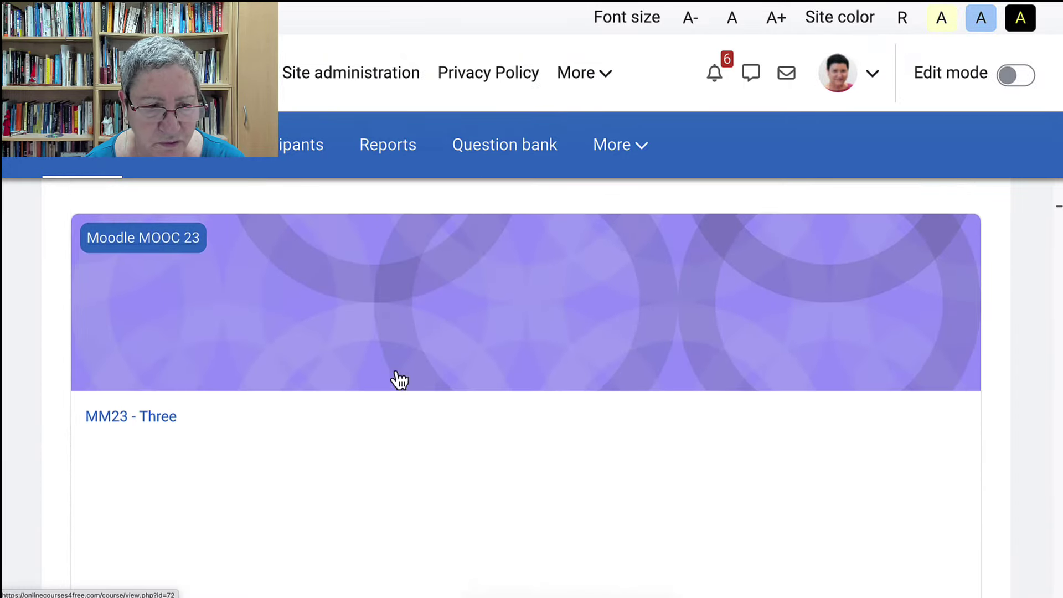
scroll(396, 380, "down", 12)
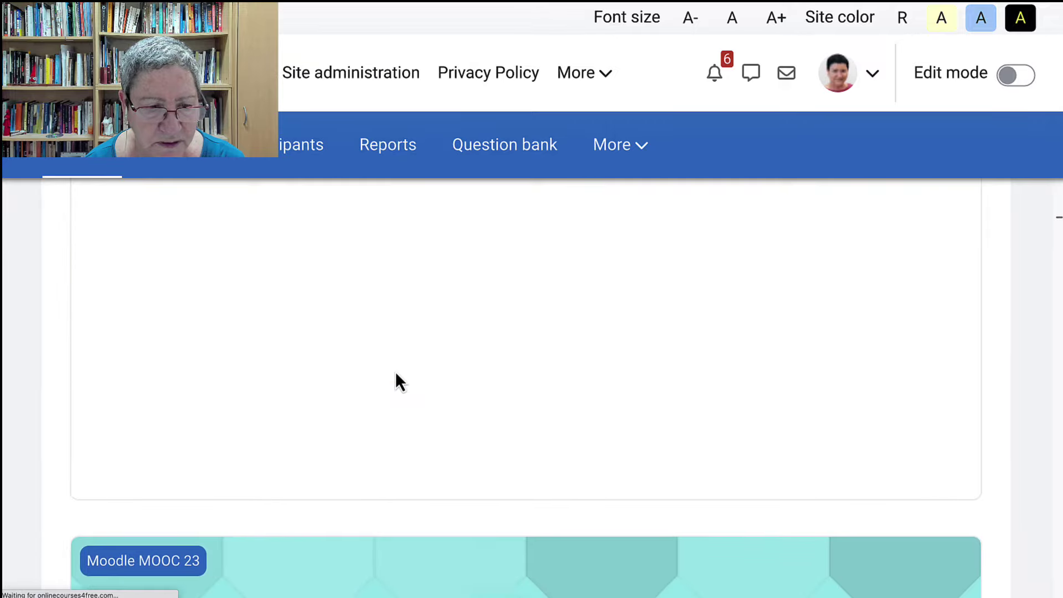
scroll(395, 375, "down", 12)
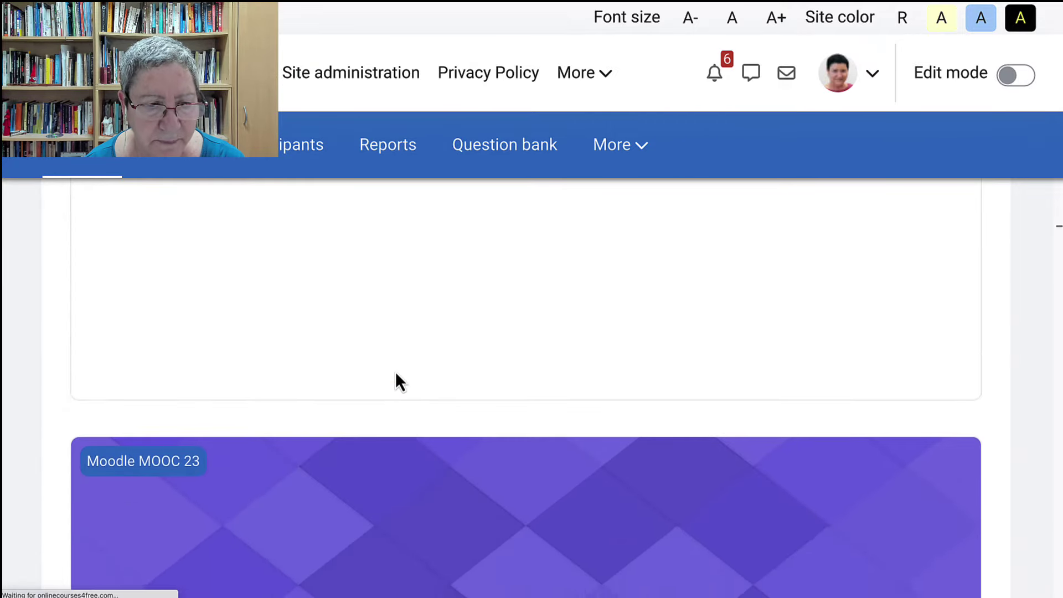
scroll(396, 375, "down", 12)
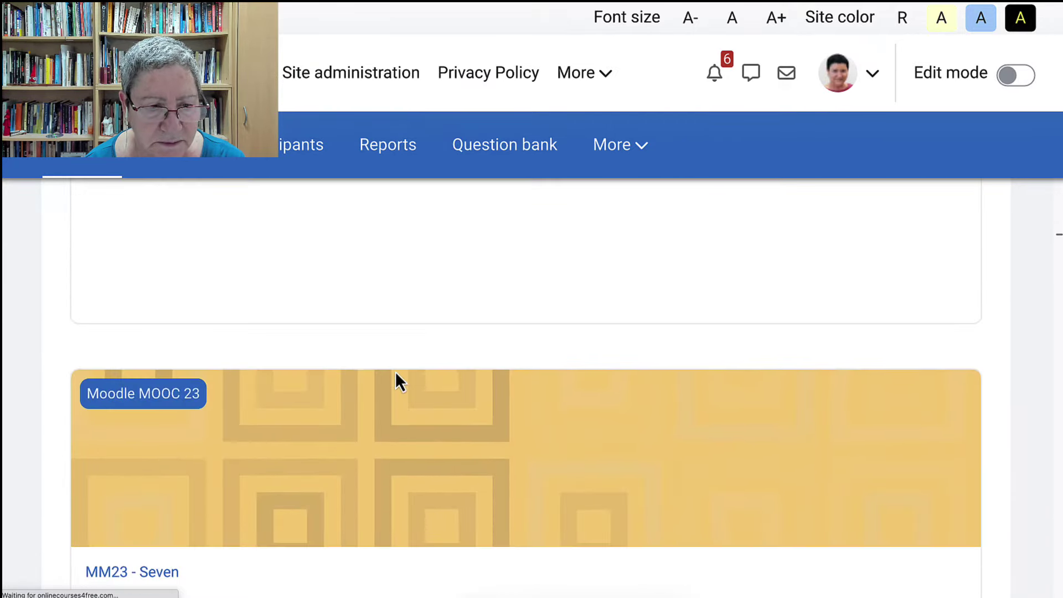
scroll(395, 373, "down", 12)
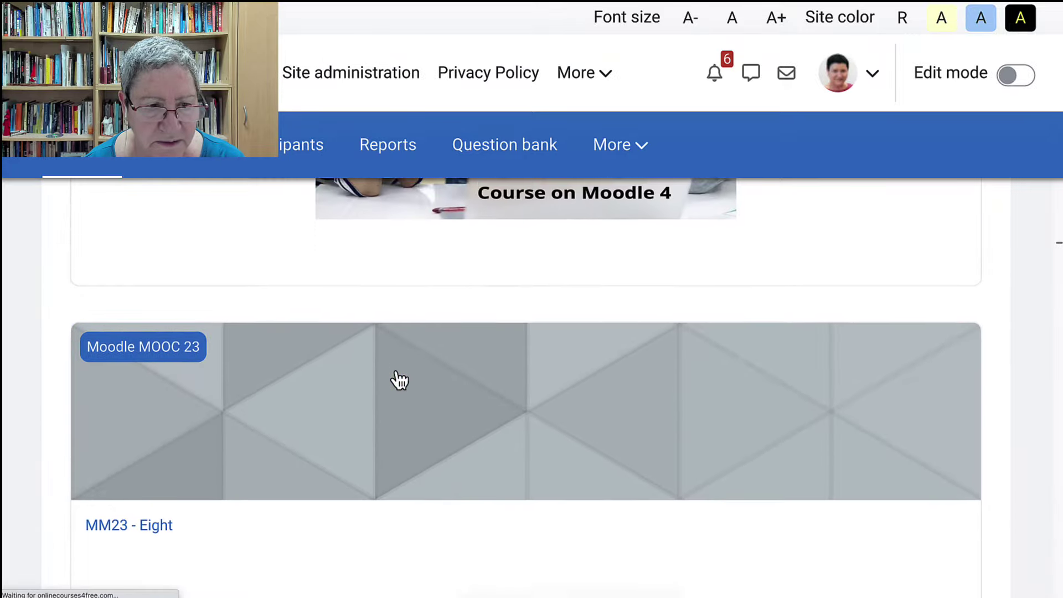
scroll(398, 380, "down", 12)
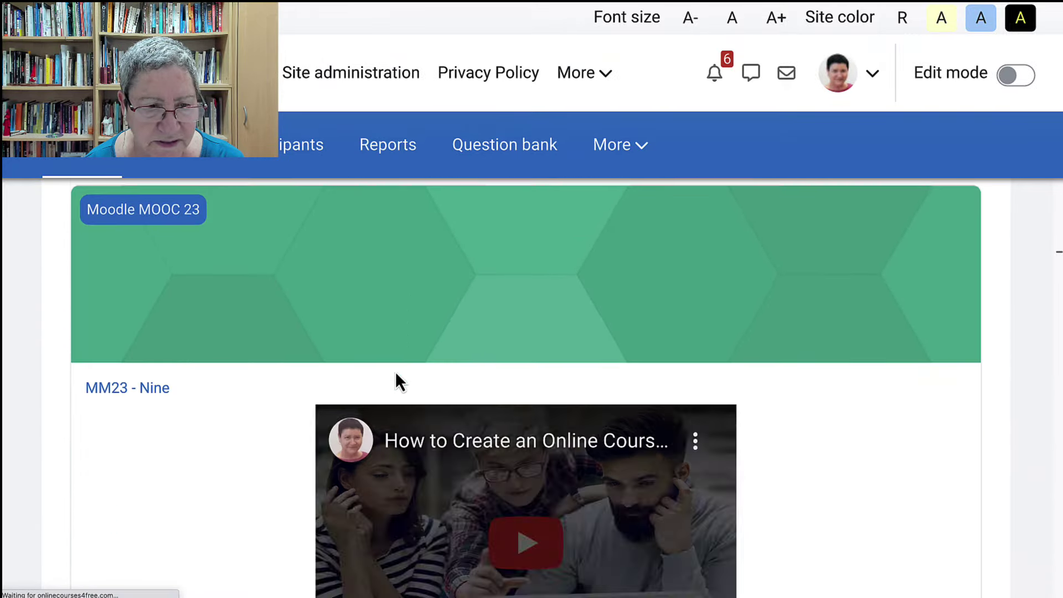
scroll(397, 382, "down", 12)
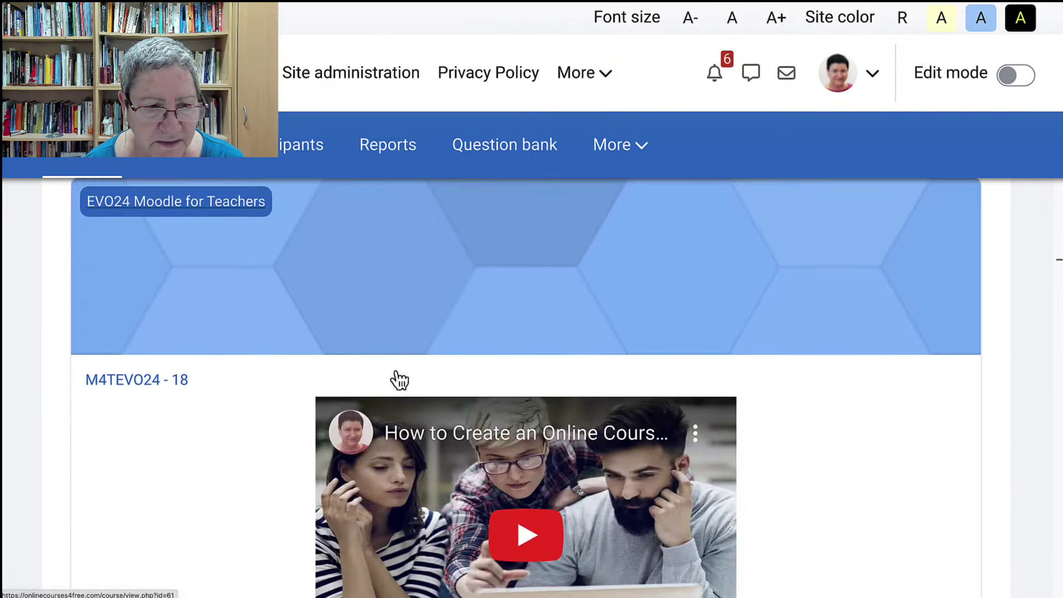
scroll(398, 380, "down", 20)
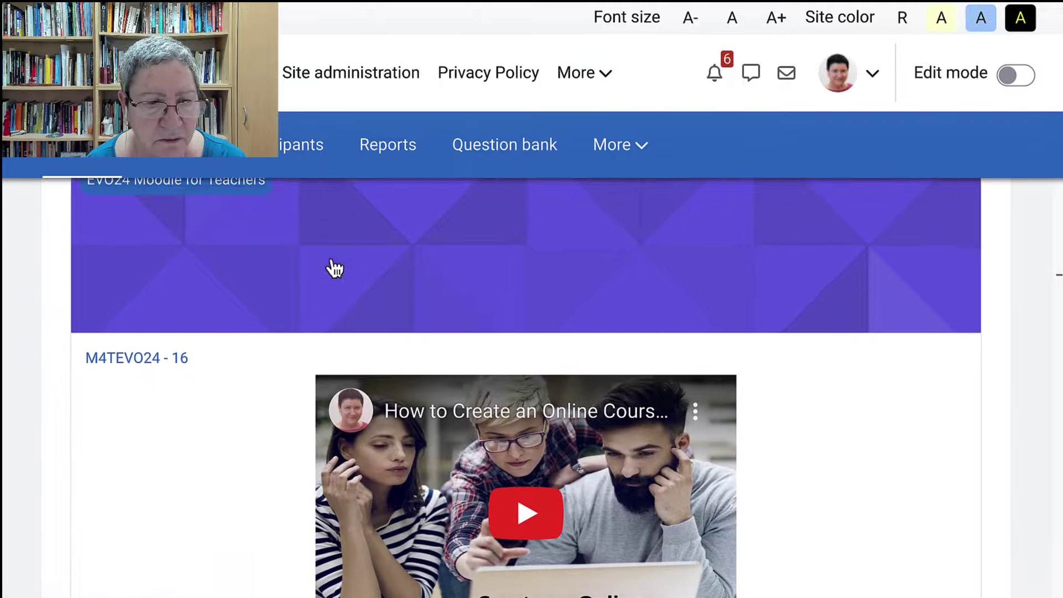
scroll(334, 269, "down", 14)
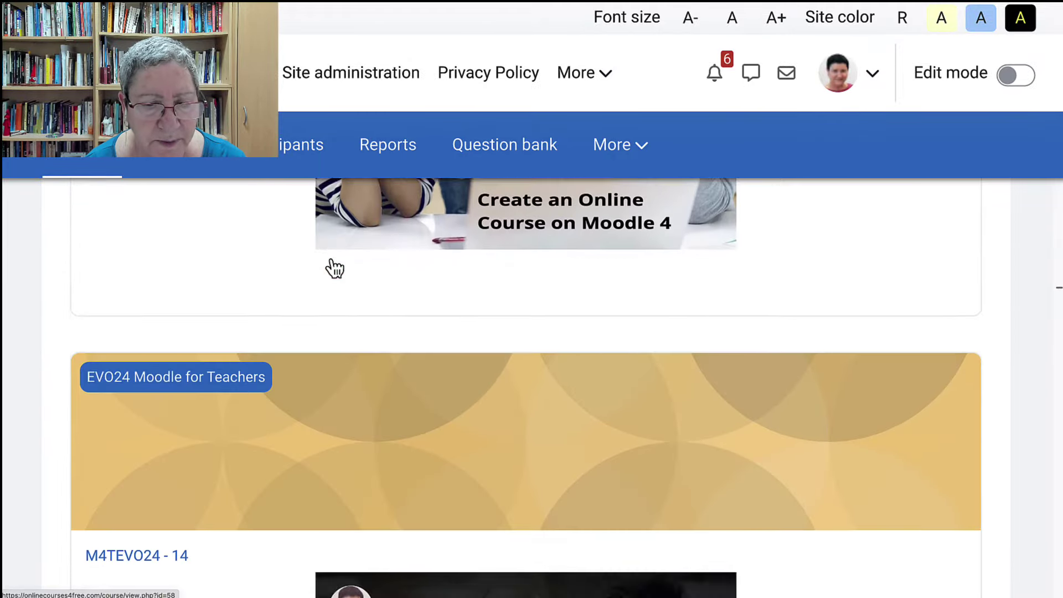
scroll(335, 269, "down", 14)
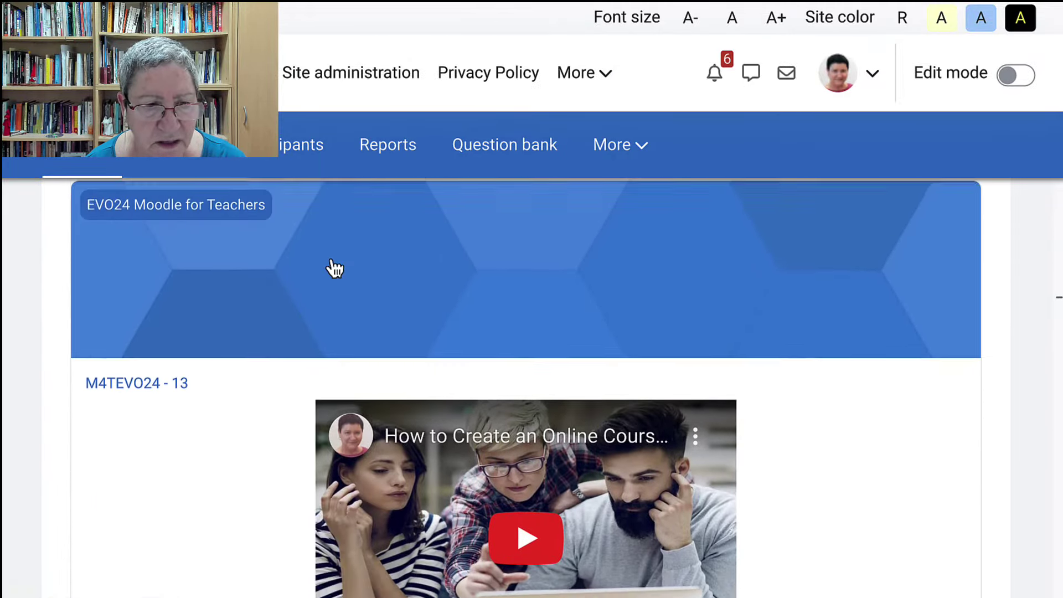
scroll(331, 269, "down", 13)
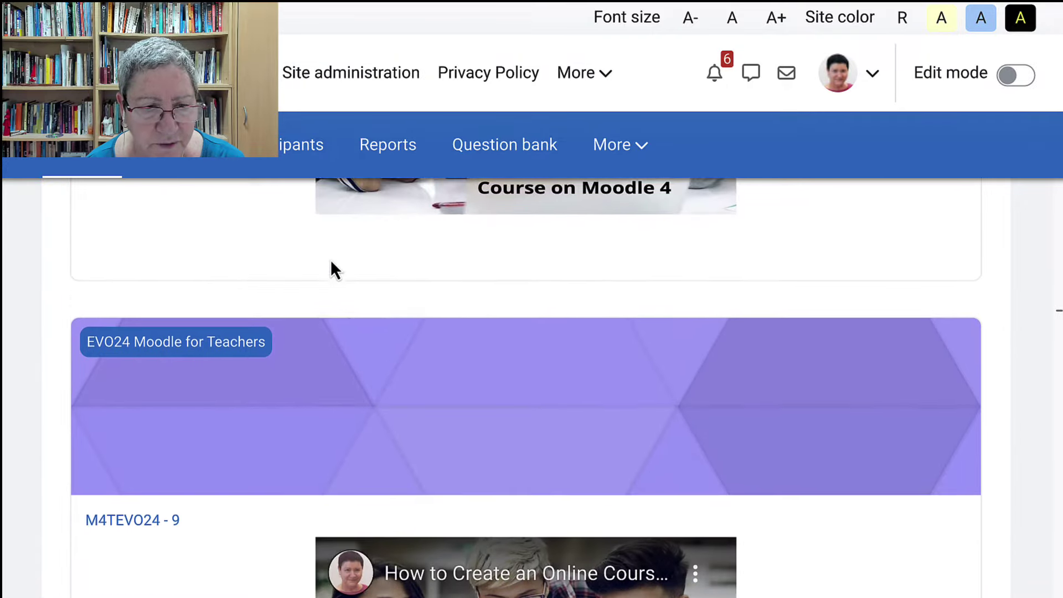
scroll(333, 268, "down", 6)
scroll(332, 268, "up", 5)
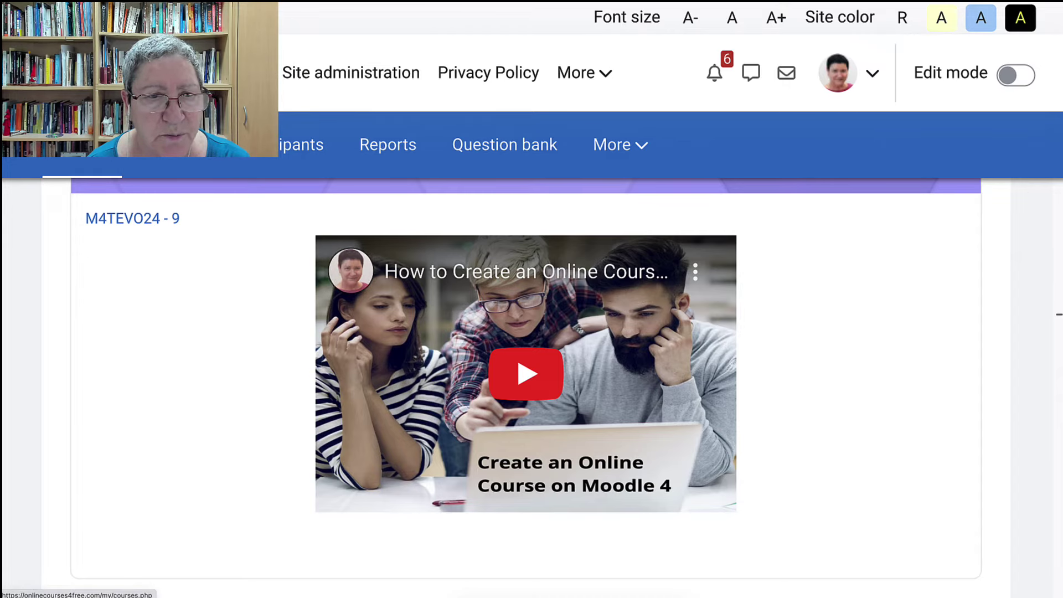
Return to My courses and set the course status filter to All courses
left_click(235, 73)
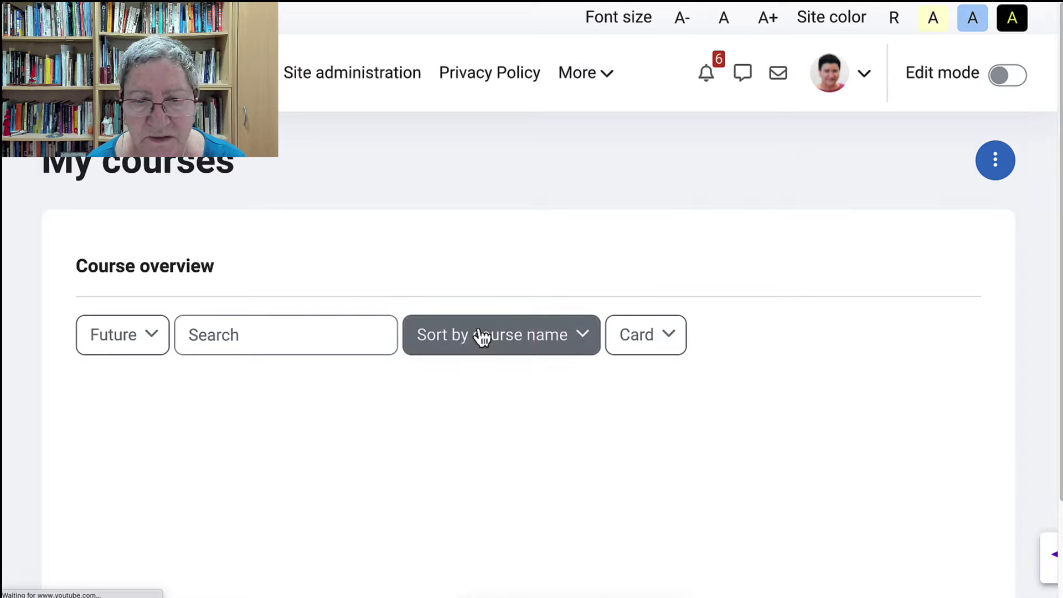
left_click(583, 338)
left_click(245, 335)
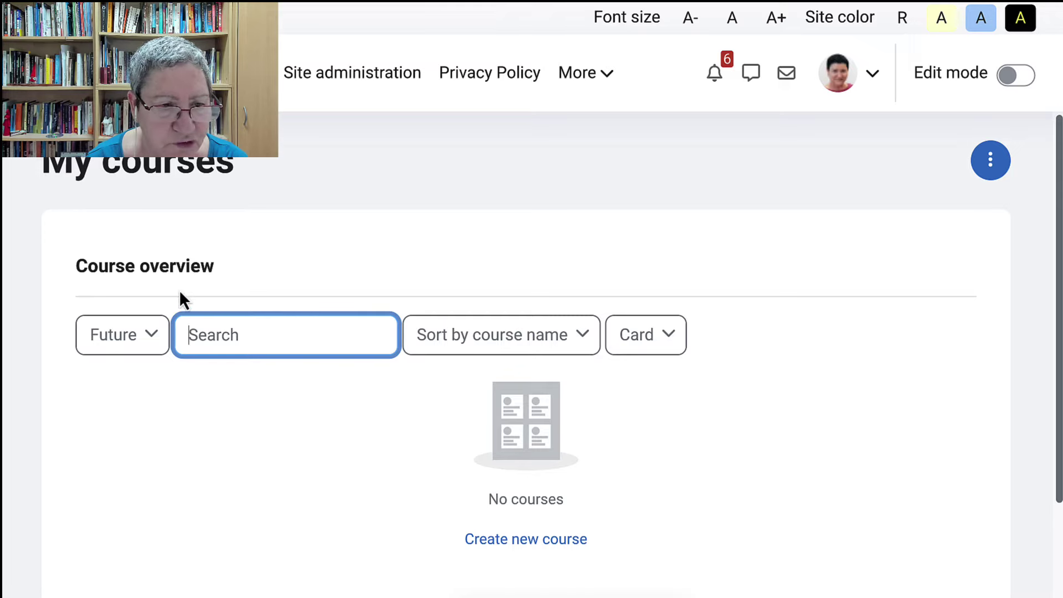
left_click(155, 335)
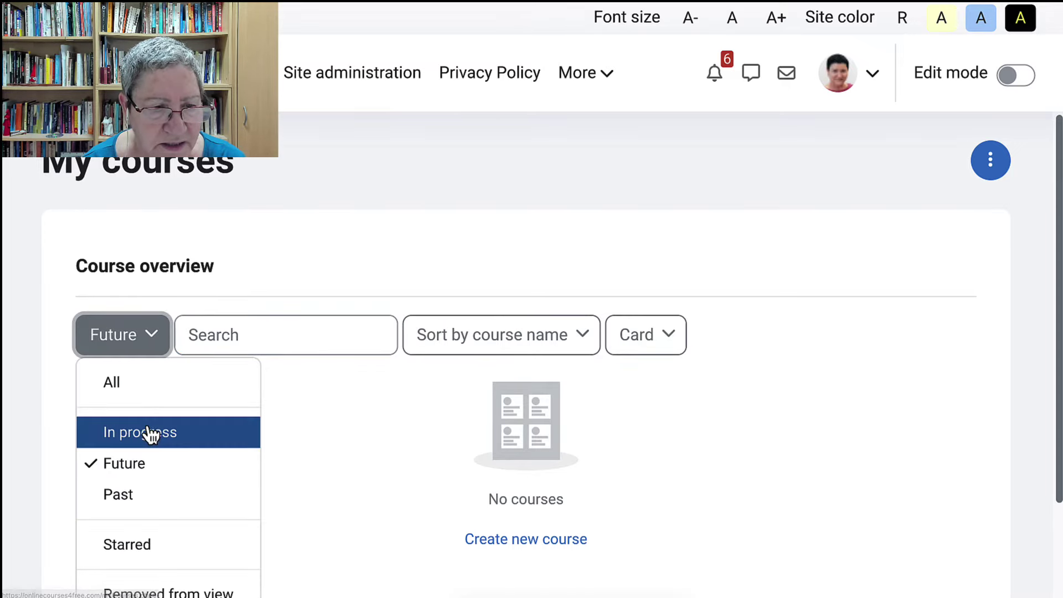
left_click(139, 385)
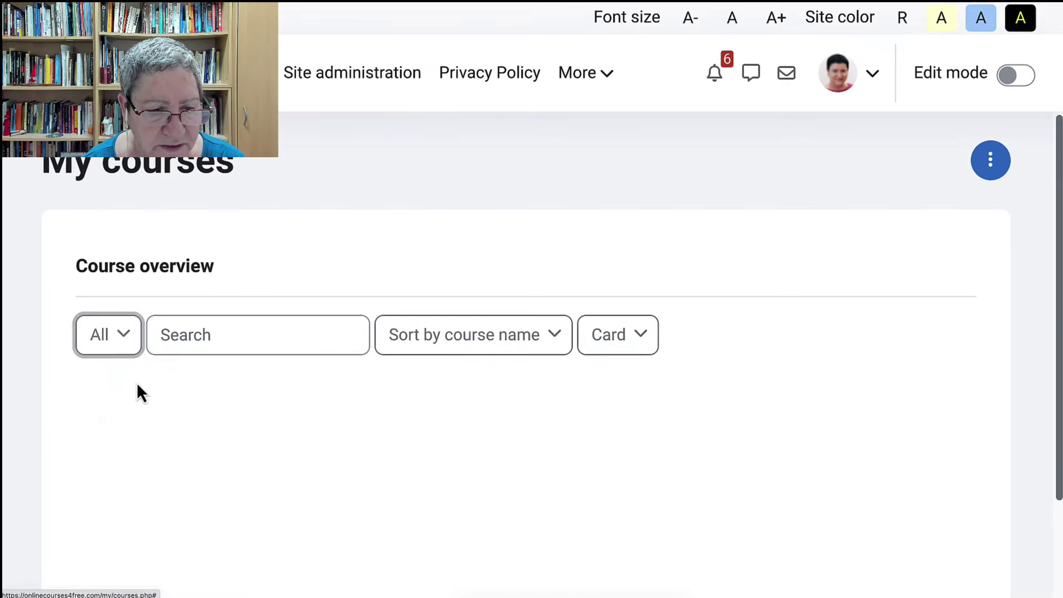
Search the course overview for 'Sandox' to leave only the Moodle Sandbox card
scroll(278, 349, "down", 3)
scroll(277, 349, "up", 3)
scroll(243, 349, "down", 1)
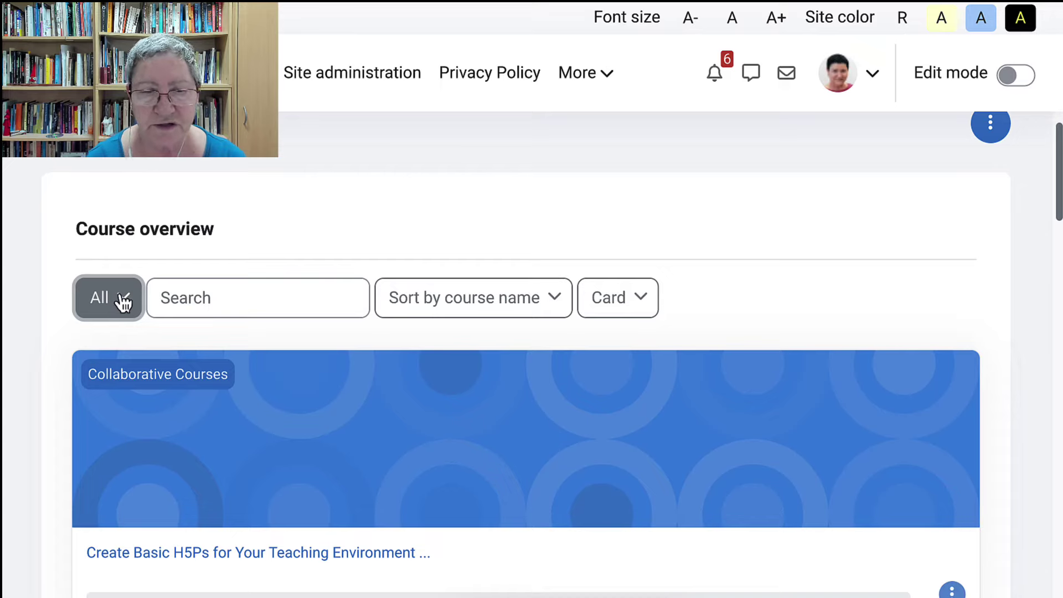
scroll(232, 399, "down", 3)
scroll(233, 396, "down", 14)
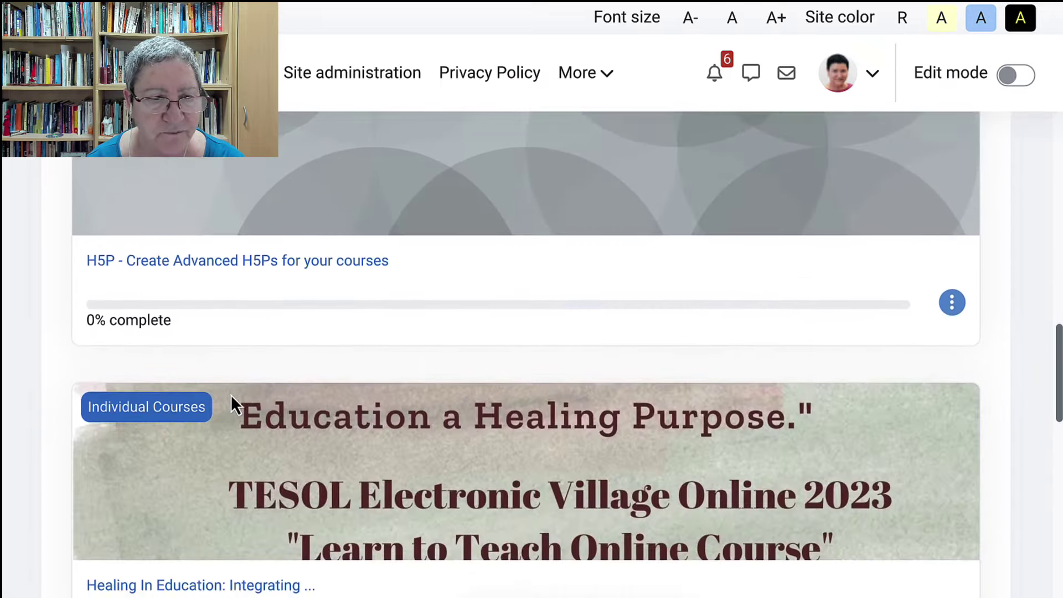
scroll(232, 398, "up", 18)
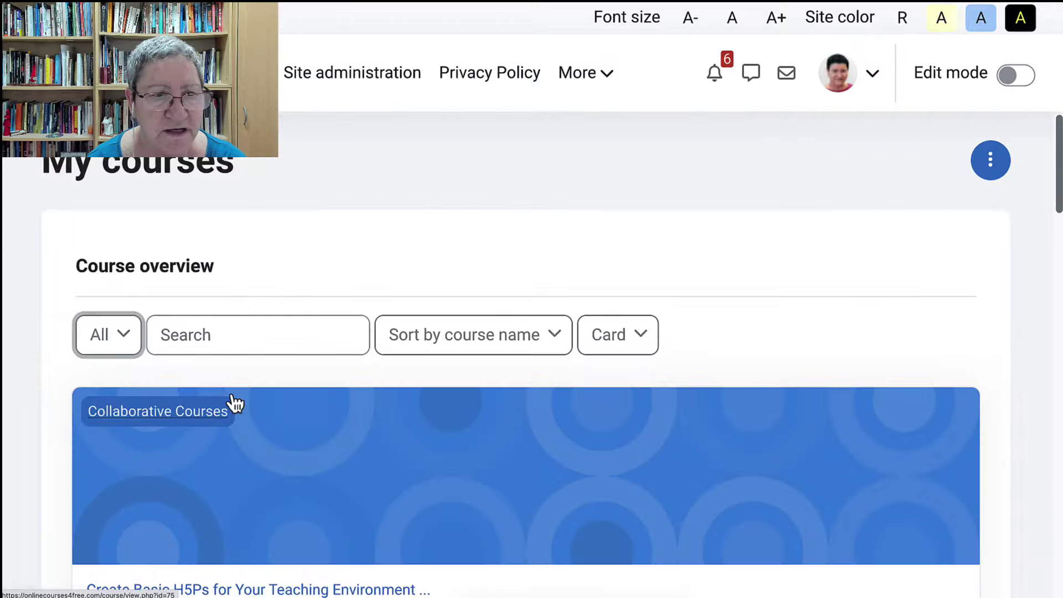
left_click(196, 339)
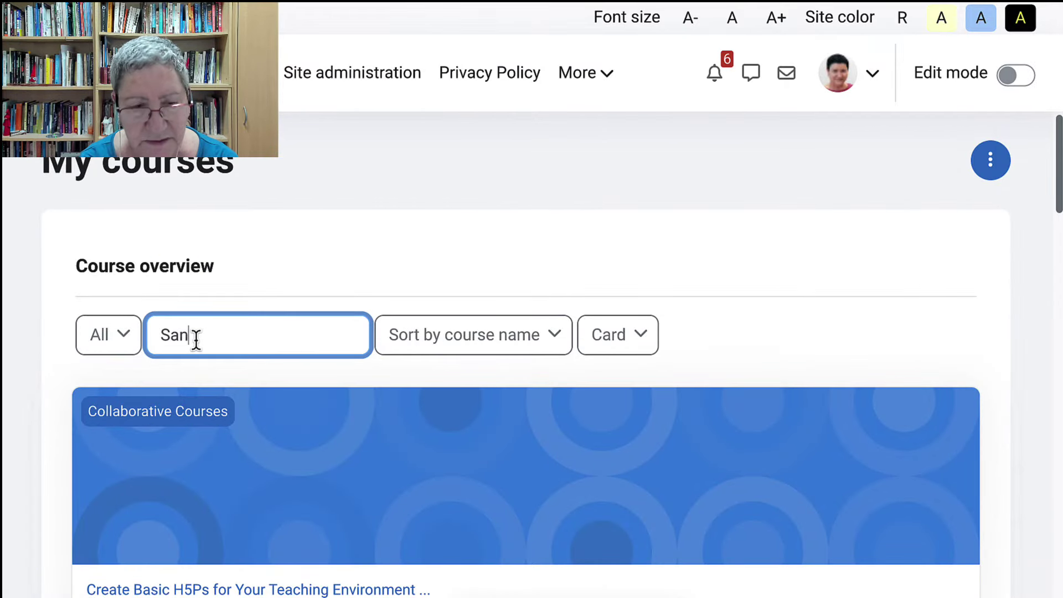
type("Sandox")
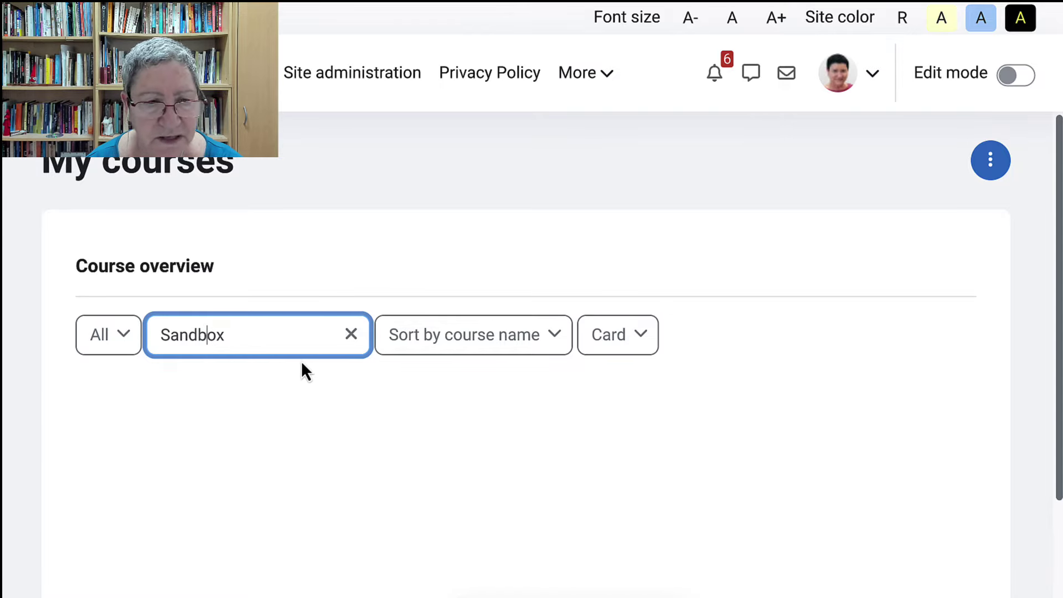
scroll(534, 444, "down", 3)
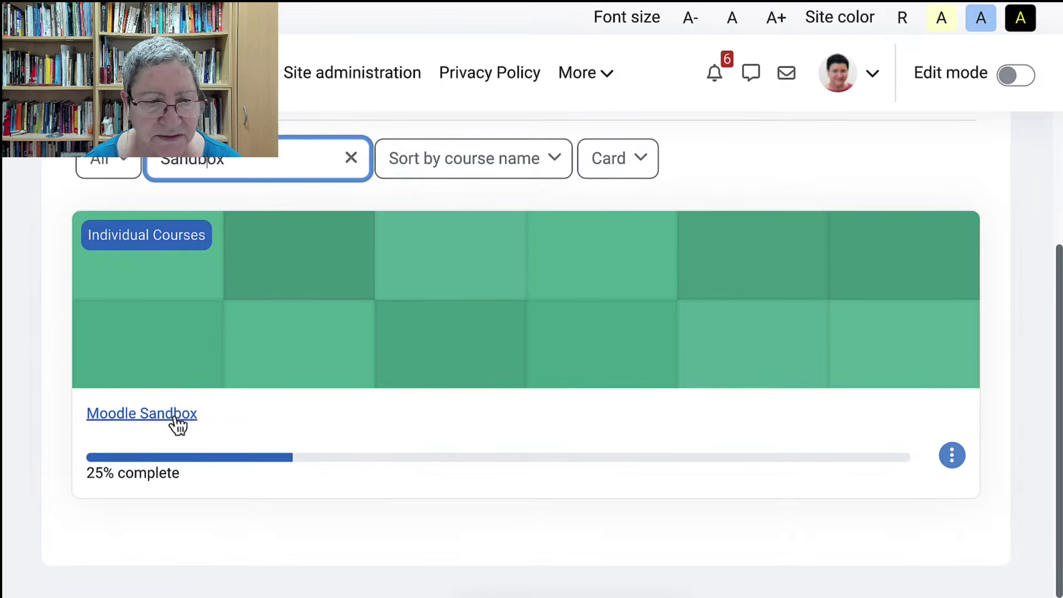
Open the Moodle Sandbox course, turn Edit mode on, and scroll down to the Course format settings
left_click(172, 414)
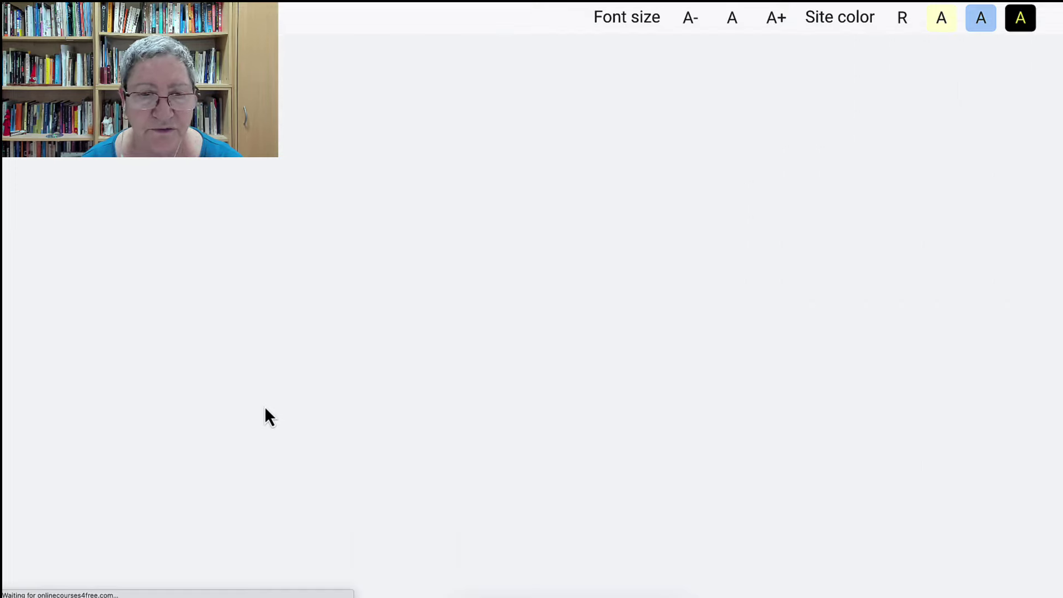
scroll(225, 394, "down", 5)
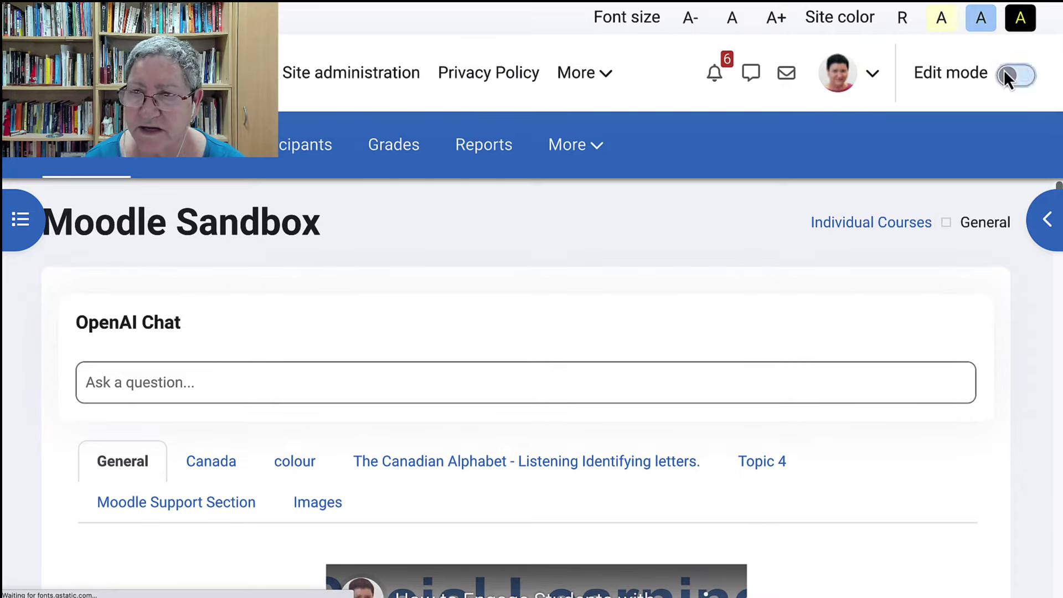
left_click(1005, 73)
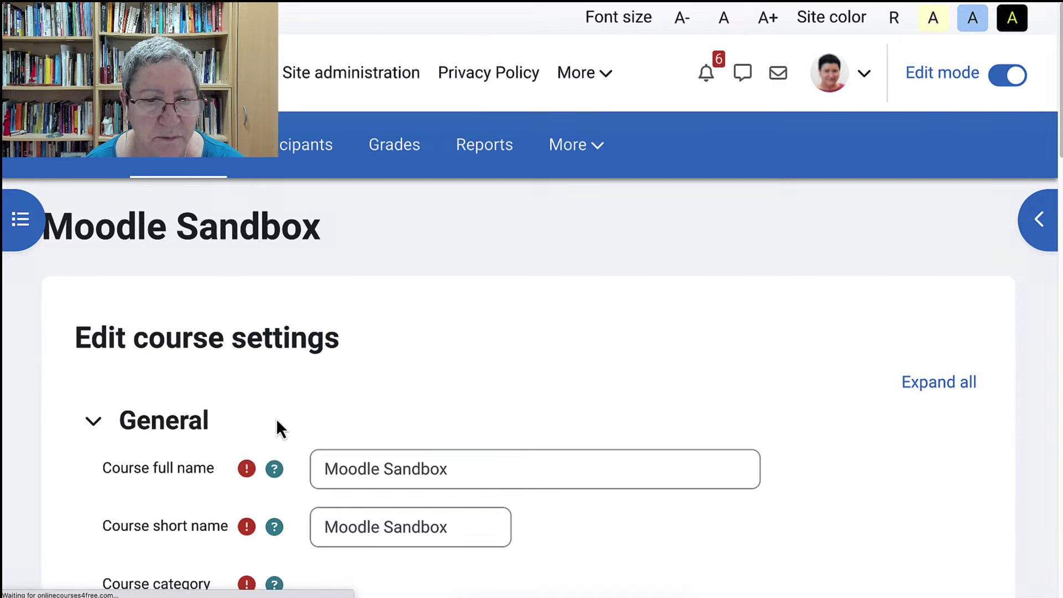
scroll(293, 508, "down", 7)
scroll(293, 508, "down", 10)
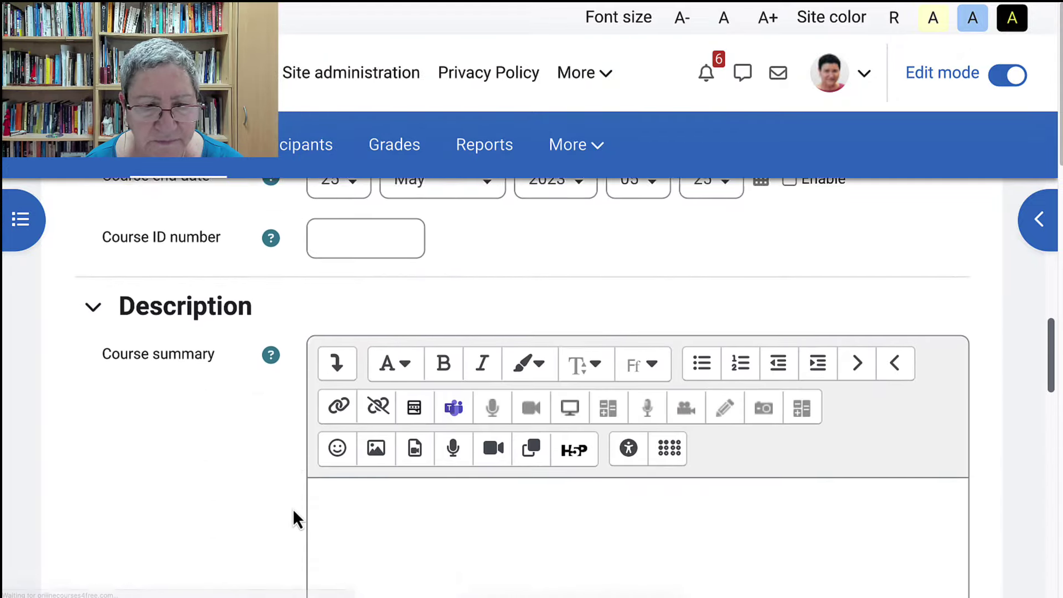
scroll(220, 443, "down", 8)
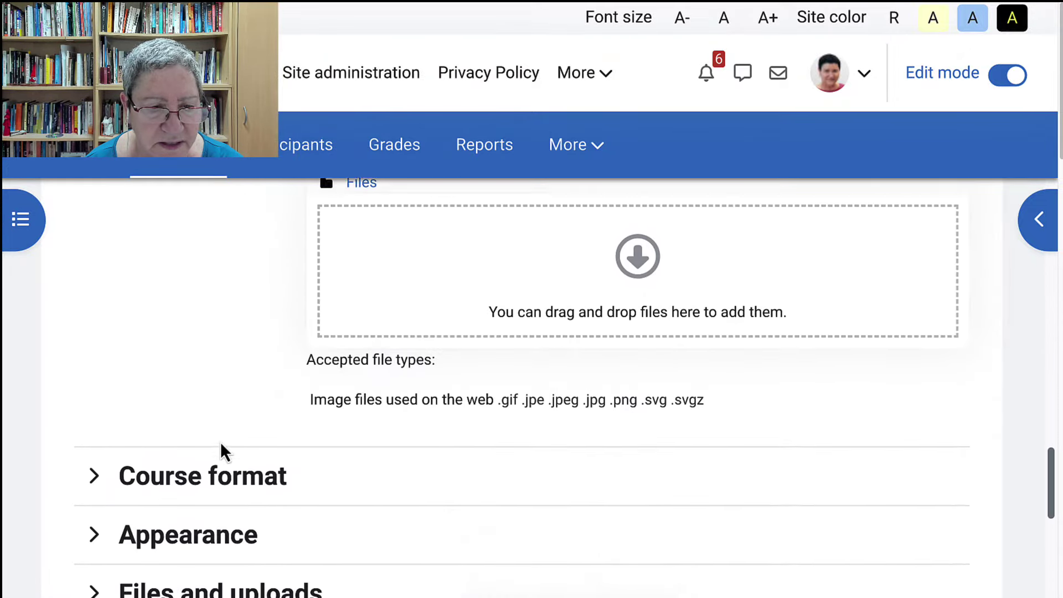
Change the course format to Topics activity cards format and save and return to the course
left_click(276, 411)
scroll(394, 449, "down", 2)
left_click(540, 381)
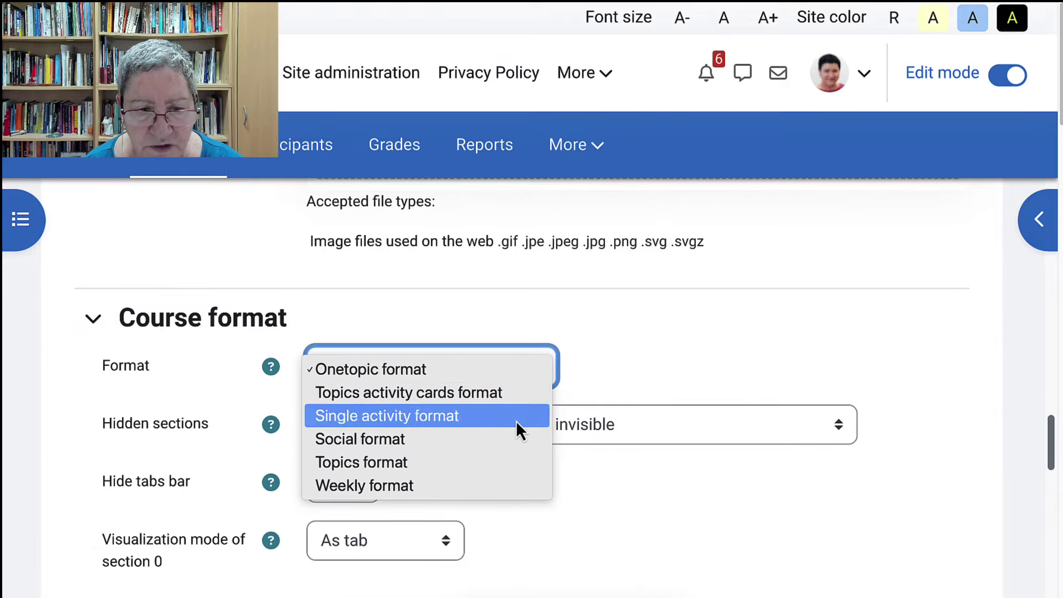
left_click(477, 394)
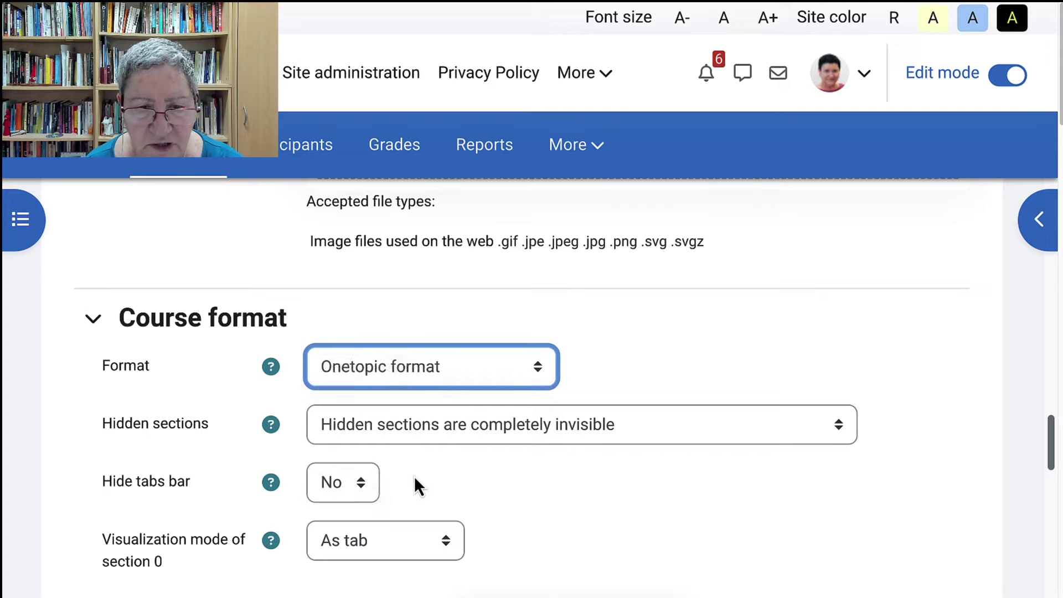
scroll(379, 477, "down", 8)
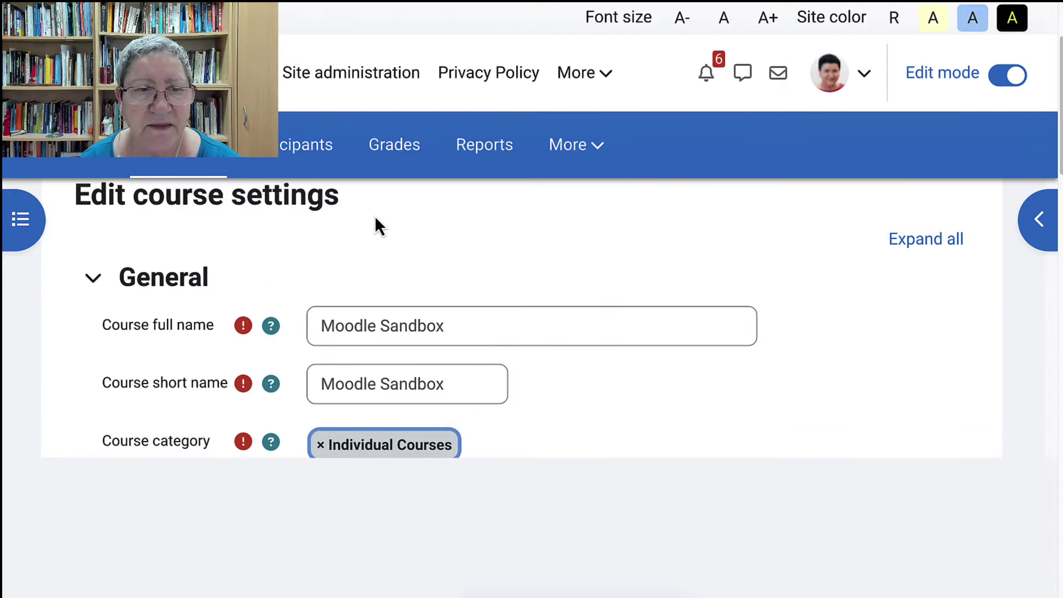
scroll(408, 335, "down", 15)
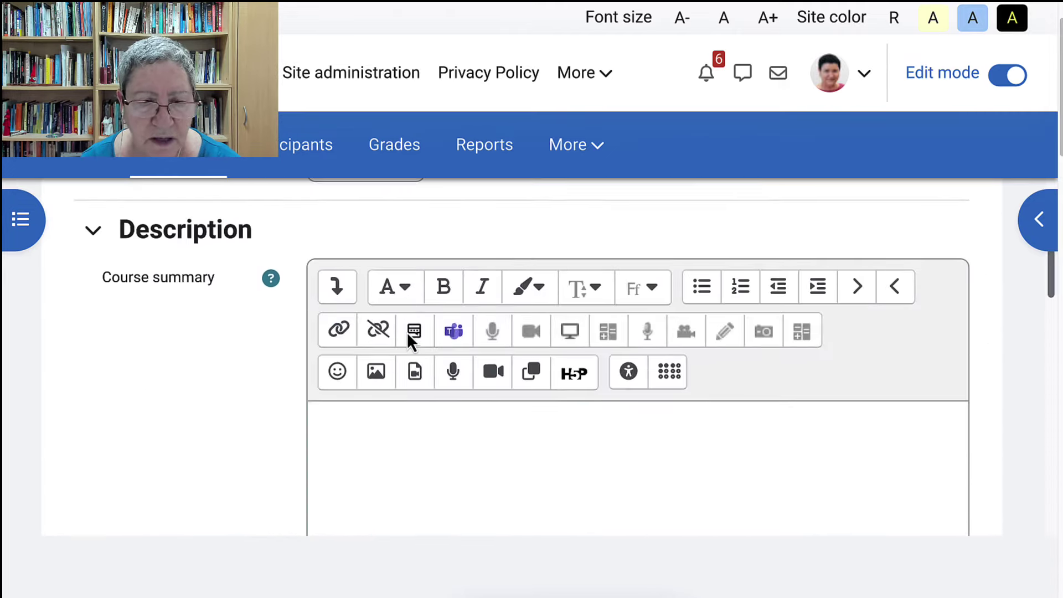
scroll(410, 340, "down", 15)
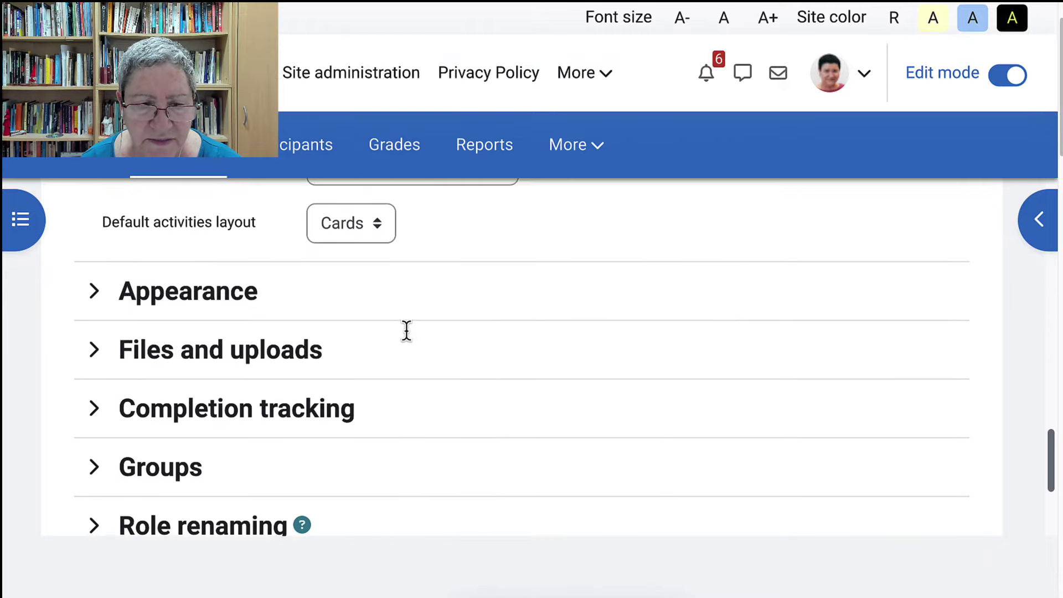
scroll(410, 341, "down", 3)
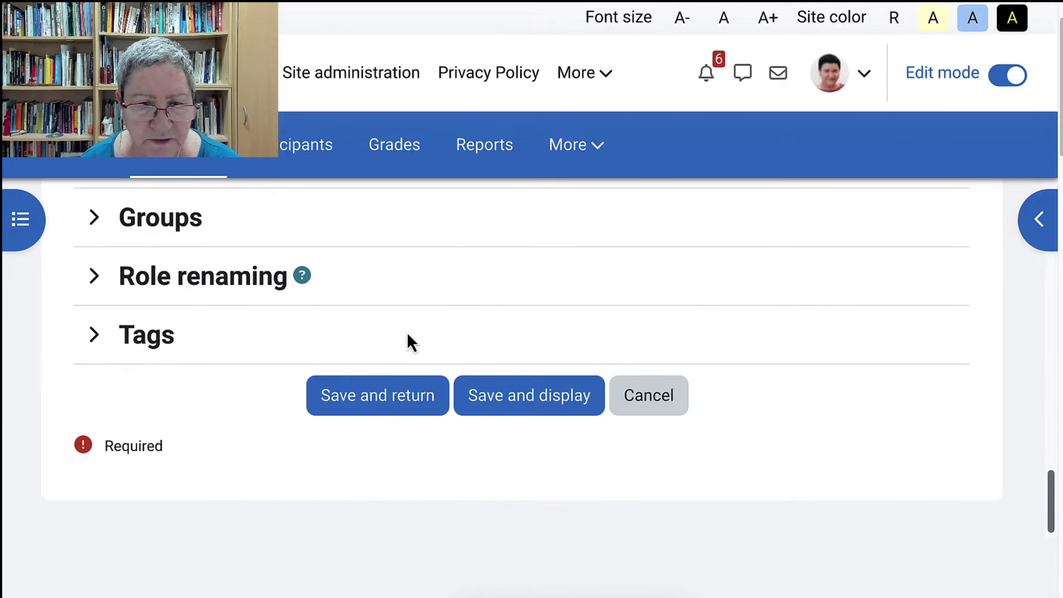
left_click(412, 399)
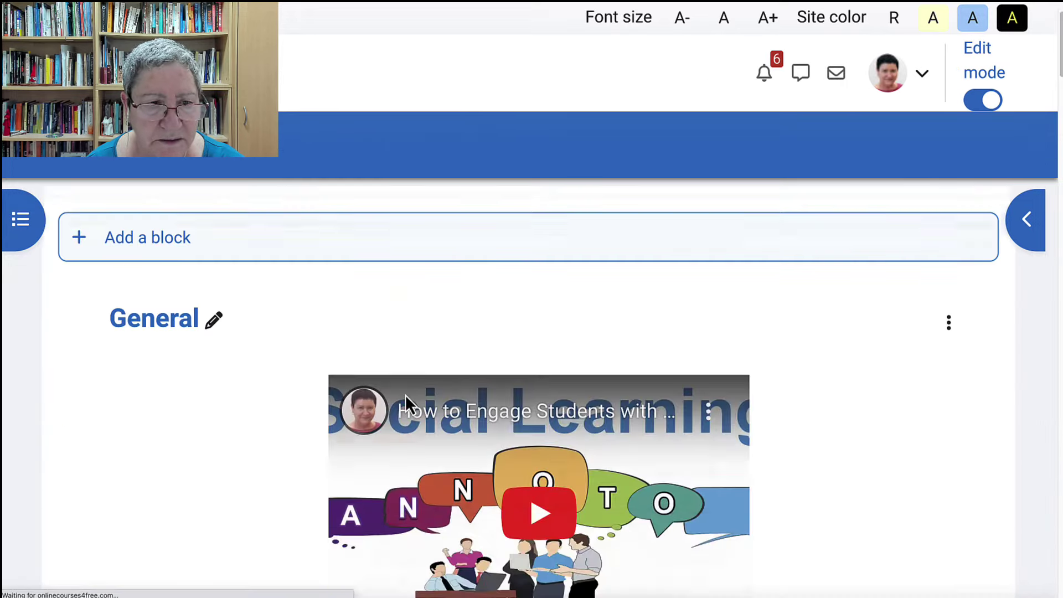
scroll(405, 394, "down", 10)
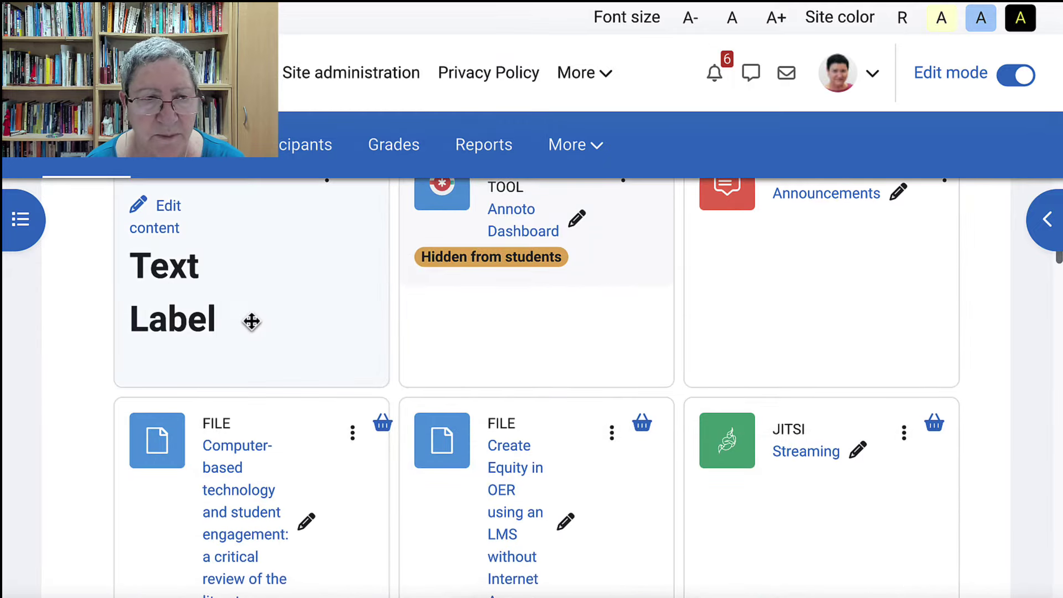
Scroll the course page to review the Text Label, Announcements, files and other activity cards
scroll(278, 283, "up", 1)
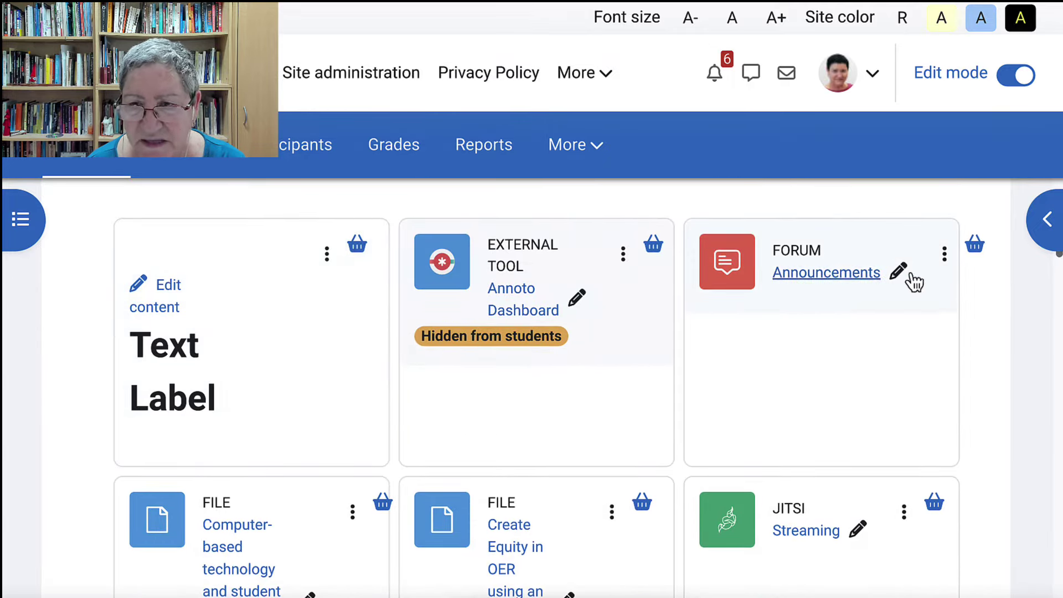
scroll(548, 289, "down", 1)
scroll(548, 289, "up", 5)
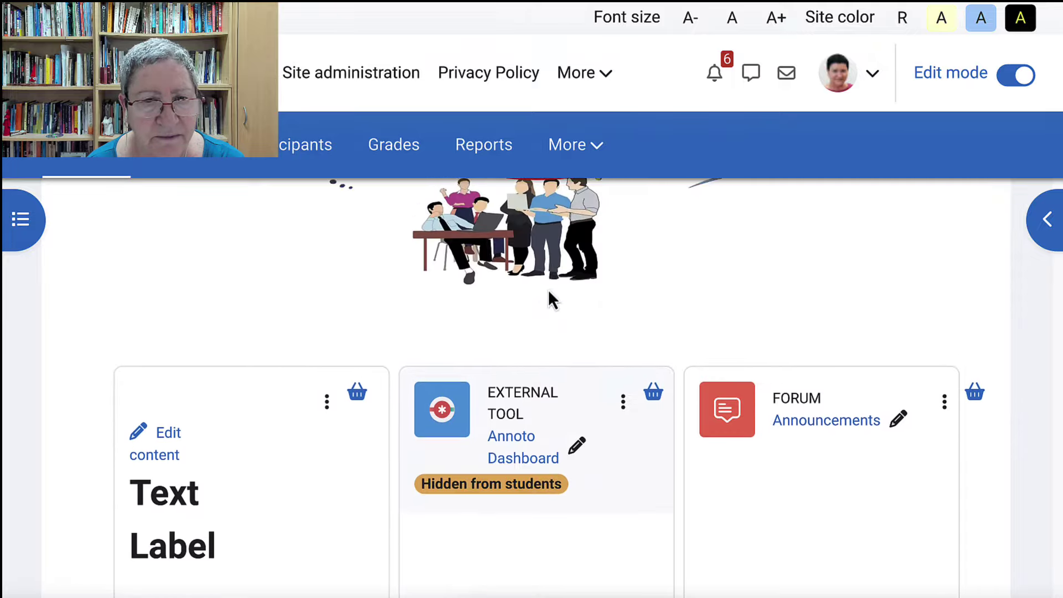
scroll(549, 293, "down", 5)
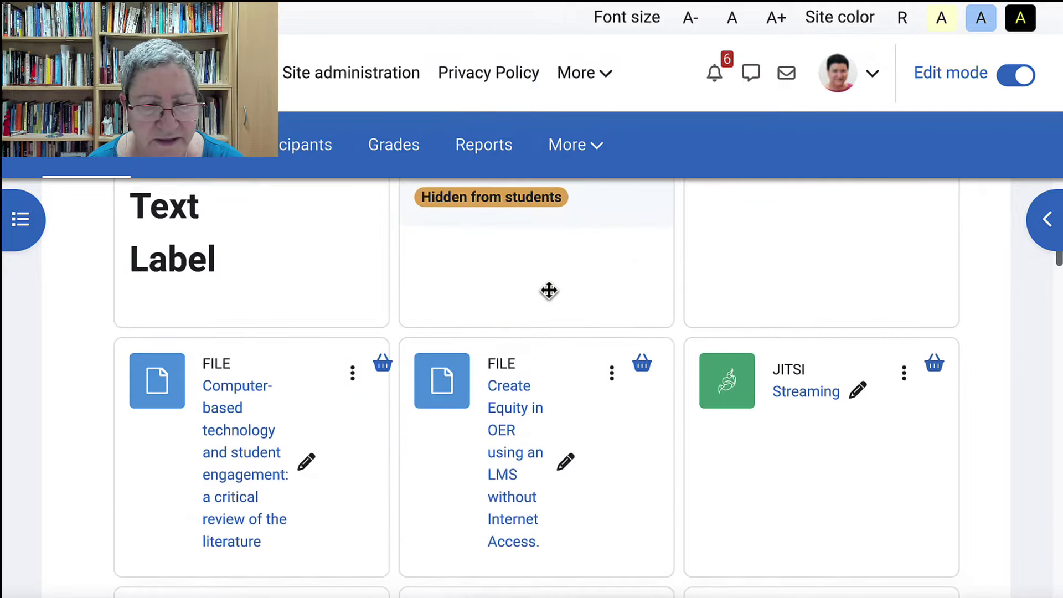
left_click(1018, 74)
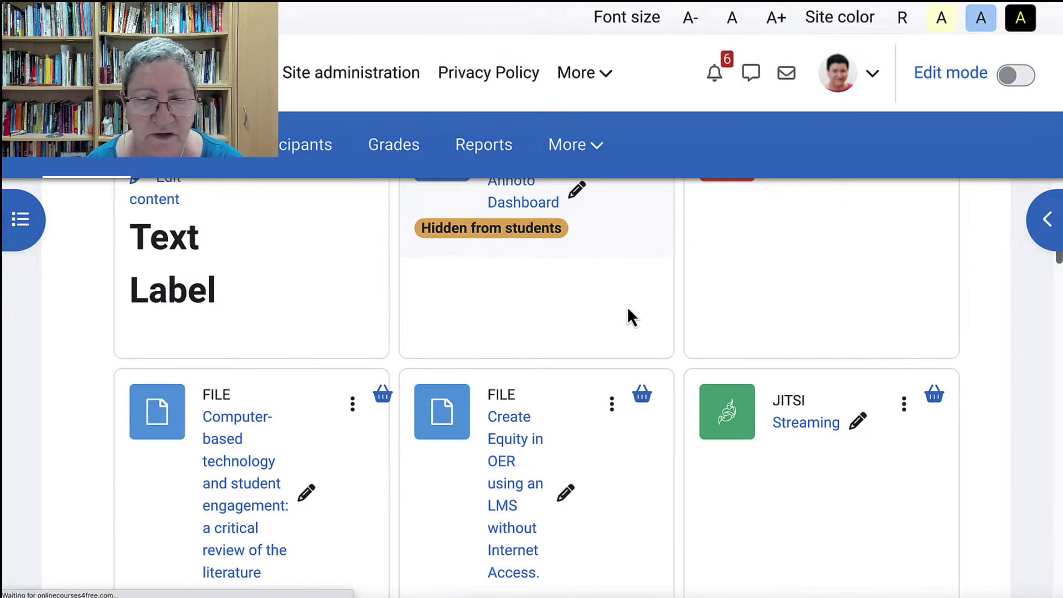
scroll(675, 310, "down", 2)
scroll(675, 310, "down", 10)
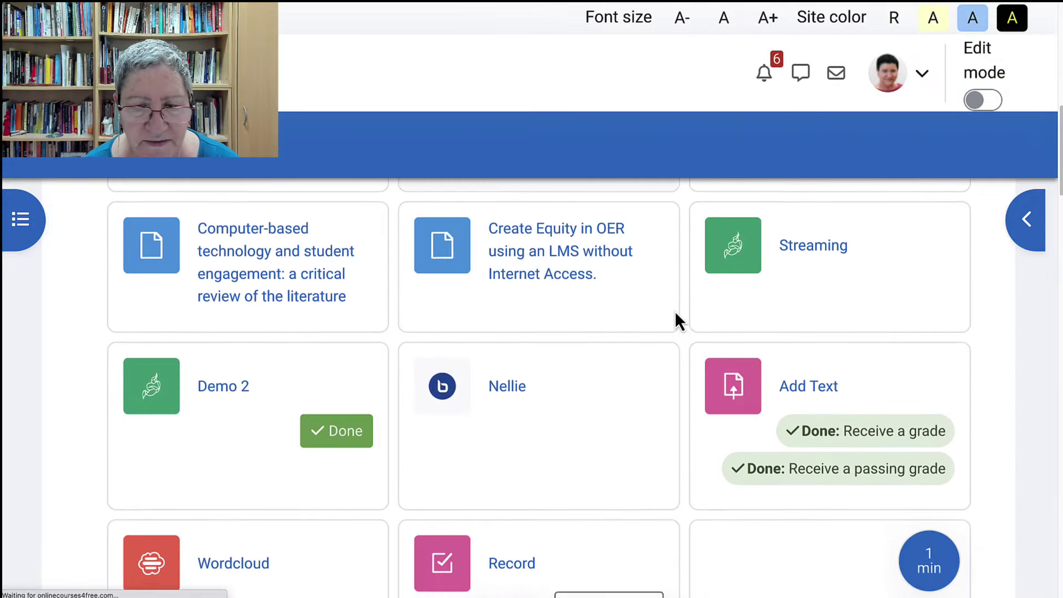
left_click(94, 161)
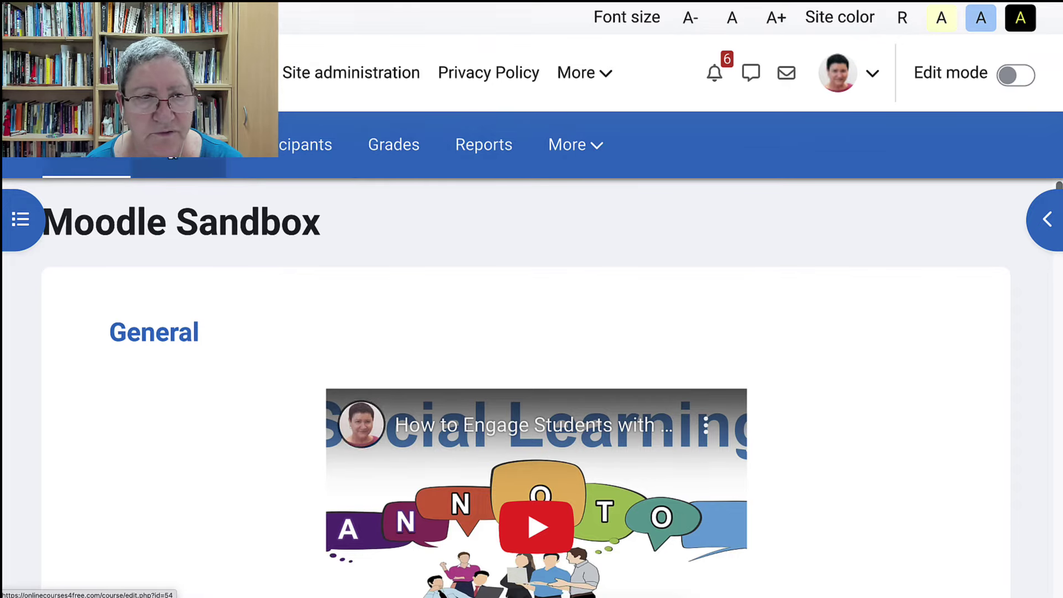
scroll(260, 219, "down", 10)
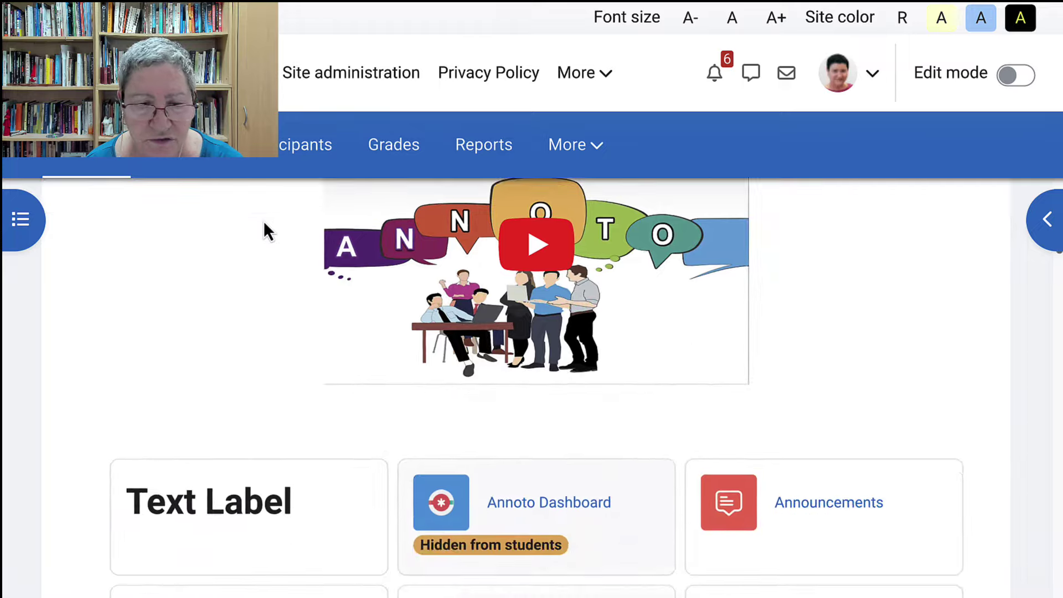
scroll(263, 220, "up", 4)
scroll(263, 220, "down", 4)
scroll(264, 220, "up", 5)
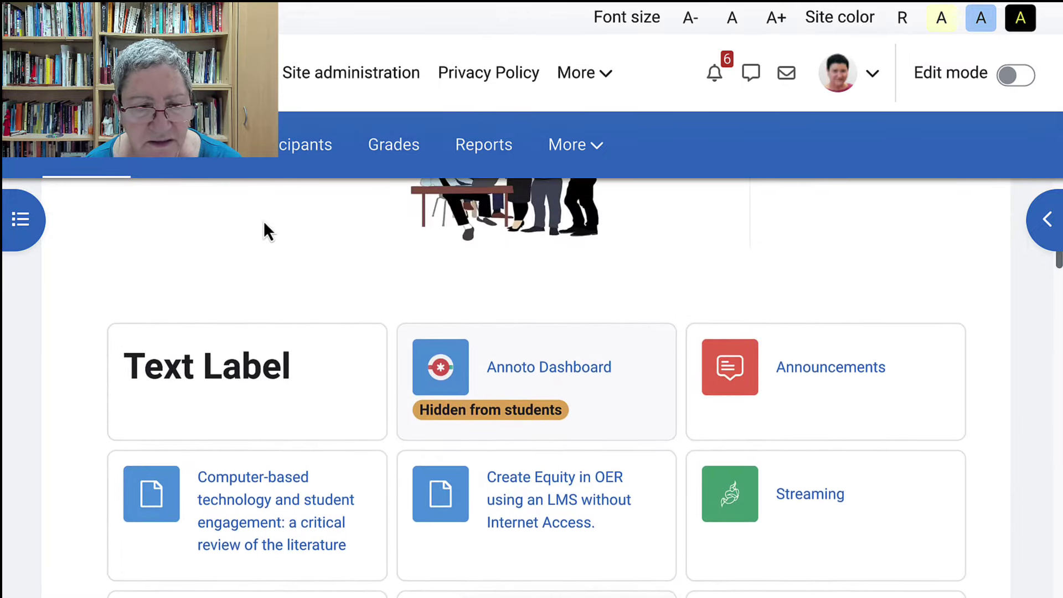
scroll(263, 220, "up", 1)
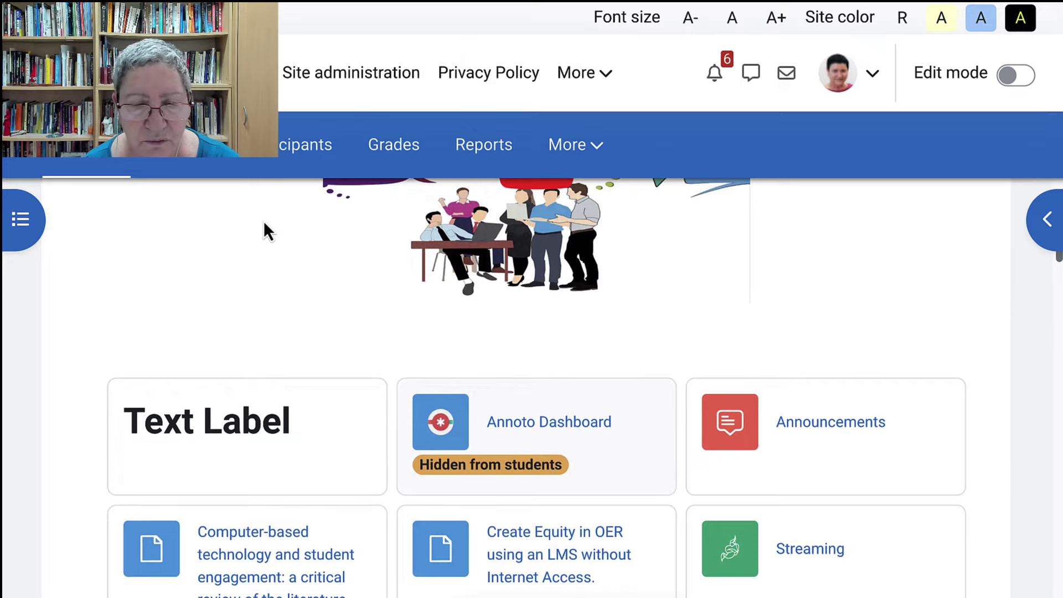
scroll(263, 221, "down", 1)
scroll(263, 220, "down", 4)
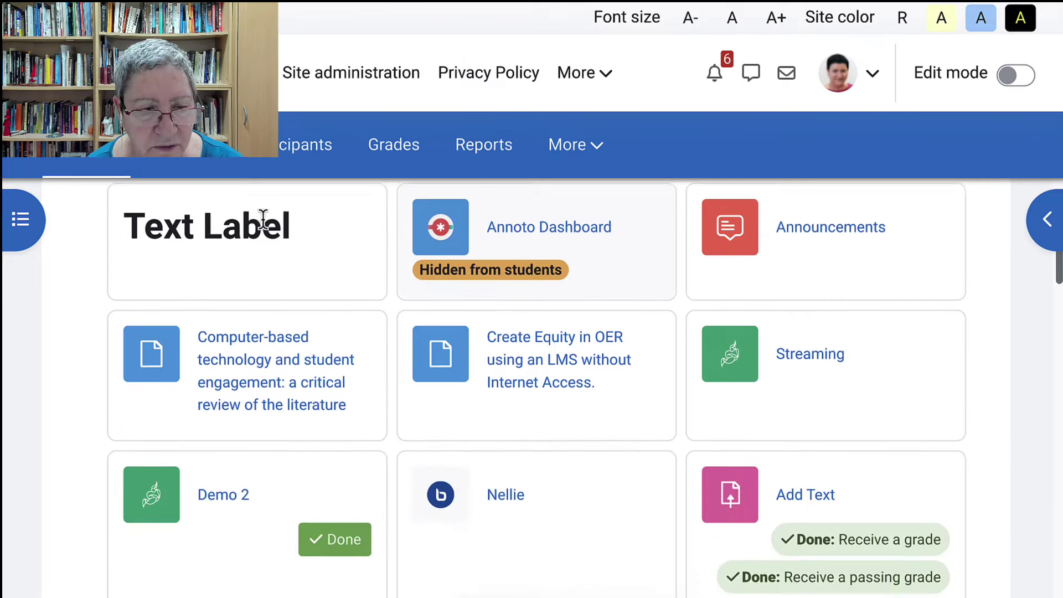
scroll(264, 220, "down", 6)
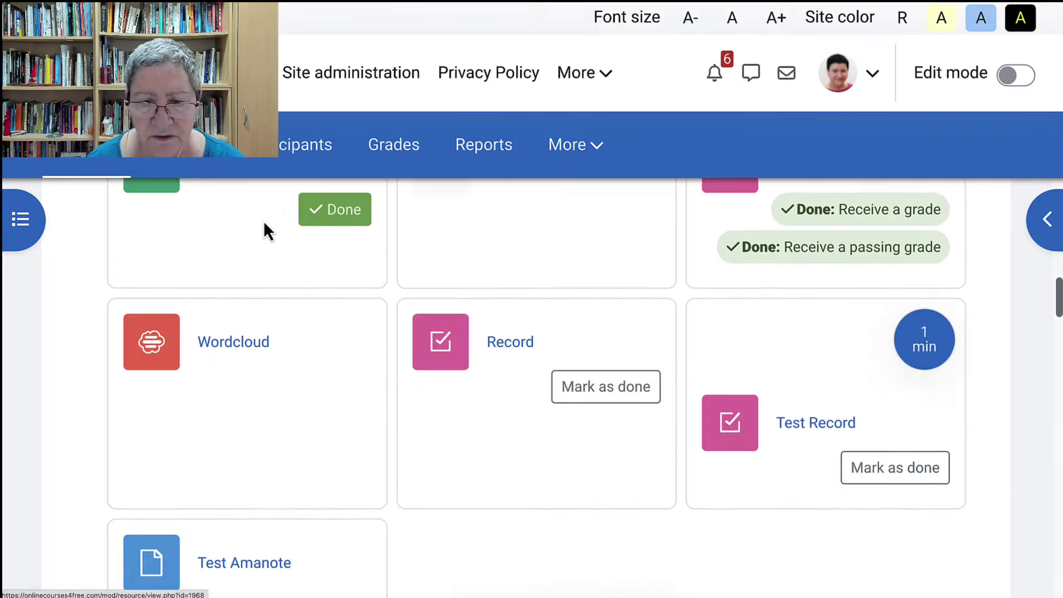
scroll(264, 221, "down", 9)
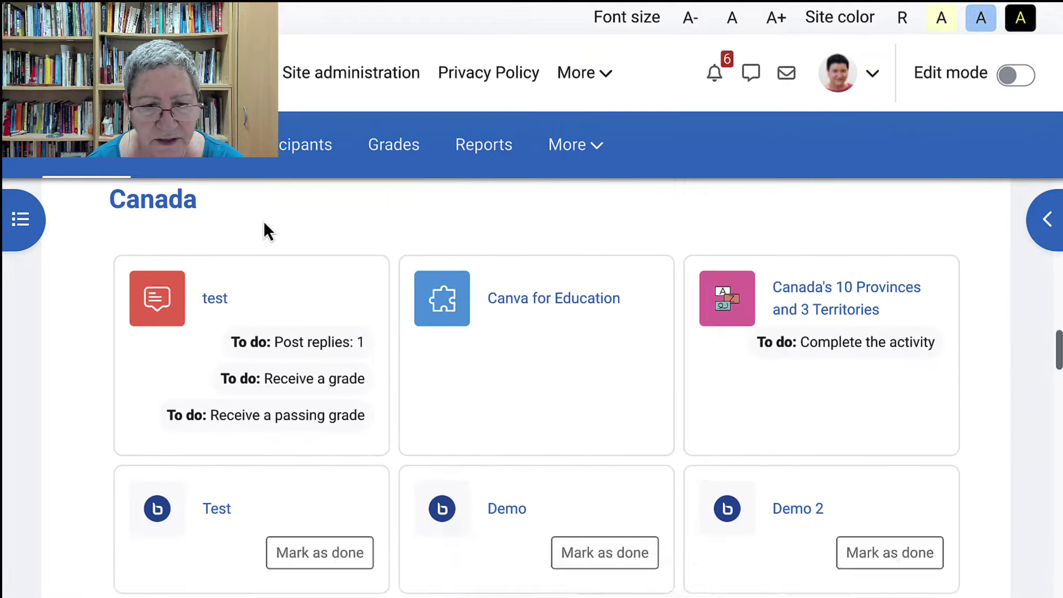
scroll(264, 220, "down", 18)
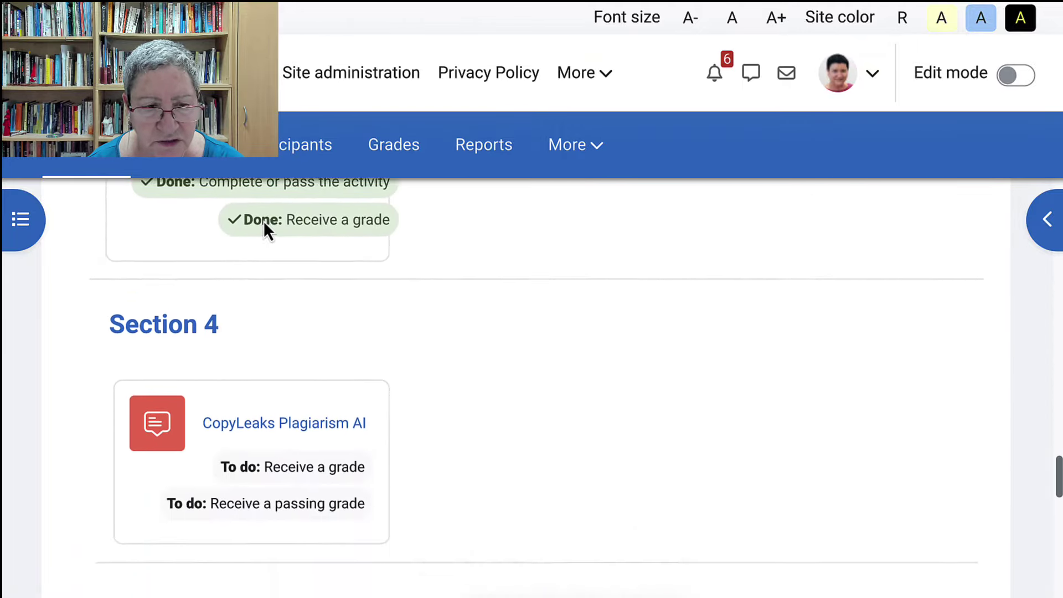
scroll(263, 220, "up", 20)
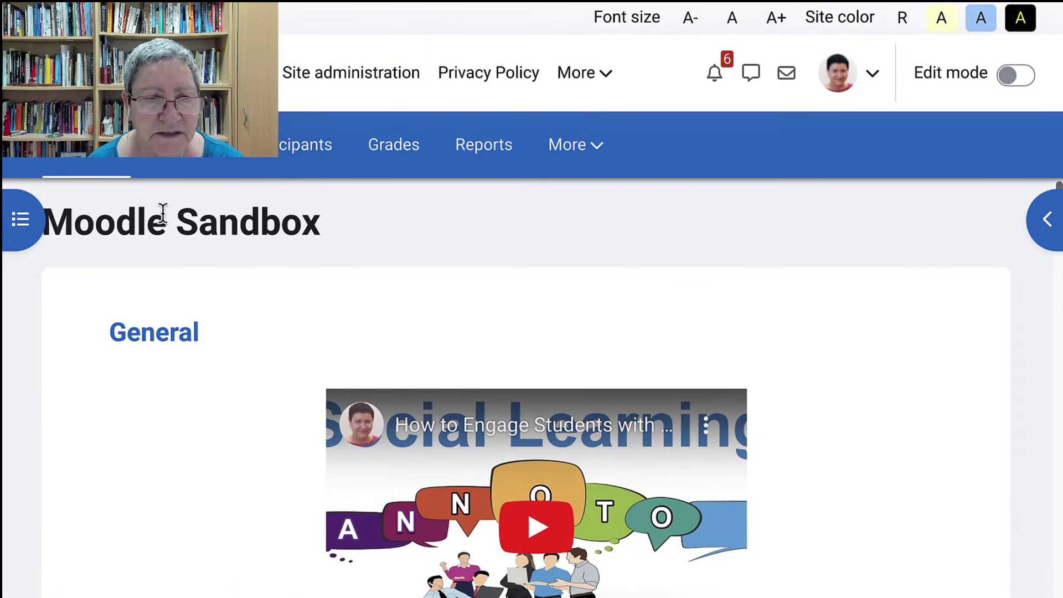
Open the Moodle Sandbox settings form and expand its Course format section
left_click(183, 164)
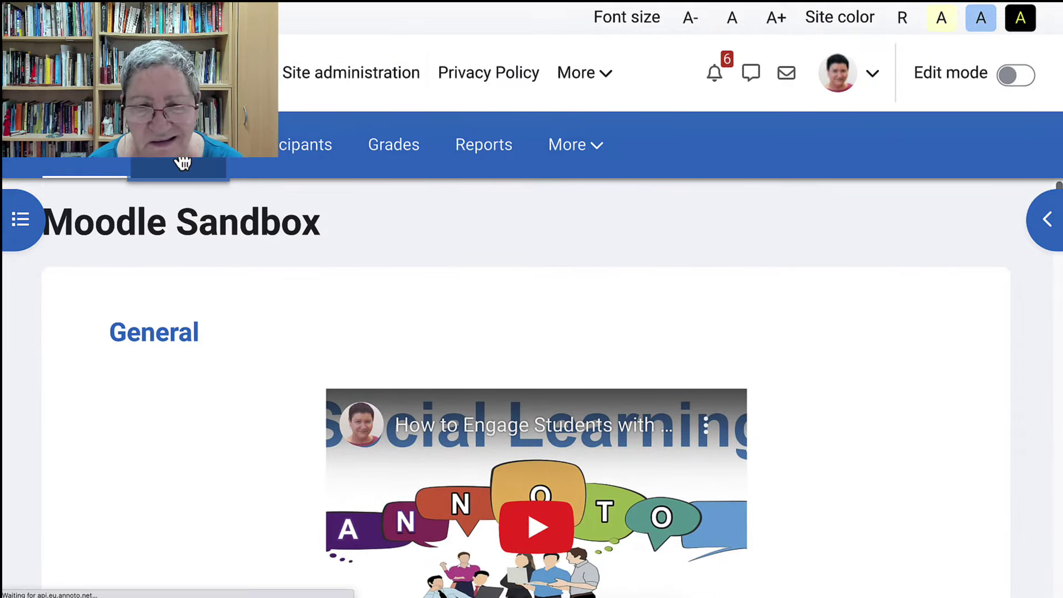
scroll(439, 304, "down", 10)
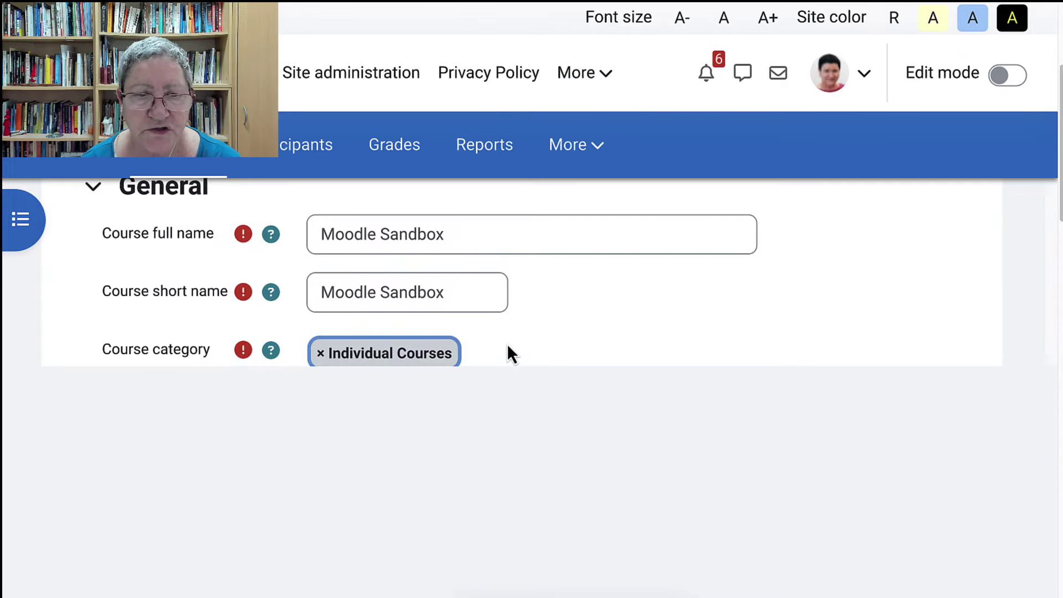
scroll(514, 332, "down", 3)
scroll(522, 316, "down", 8)
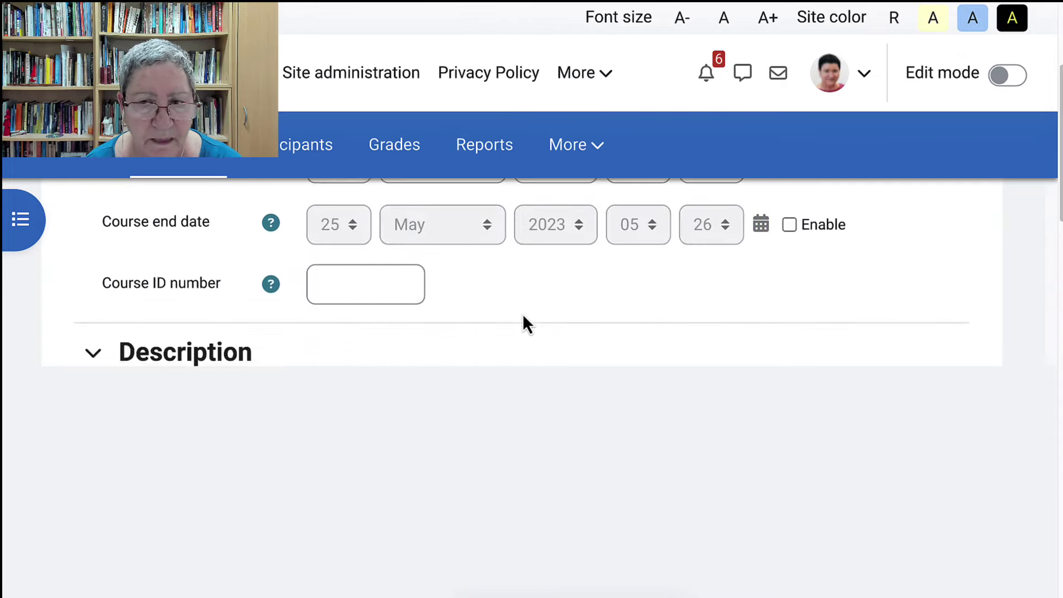
scroll(523, 314, "down", 6)
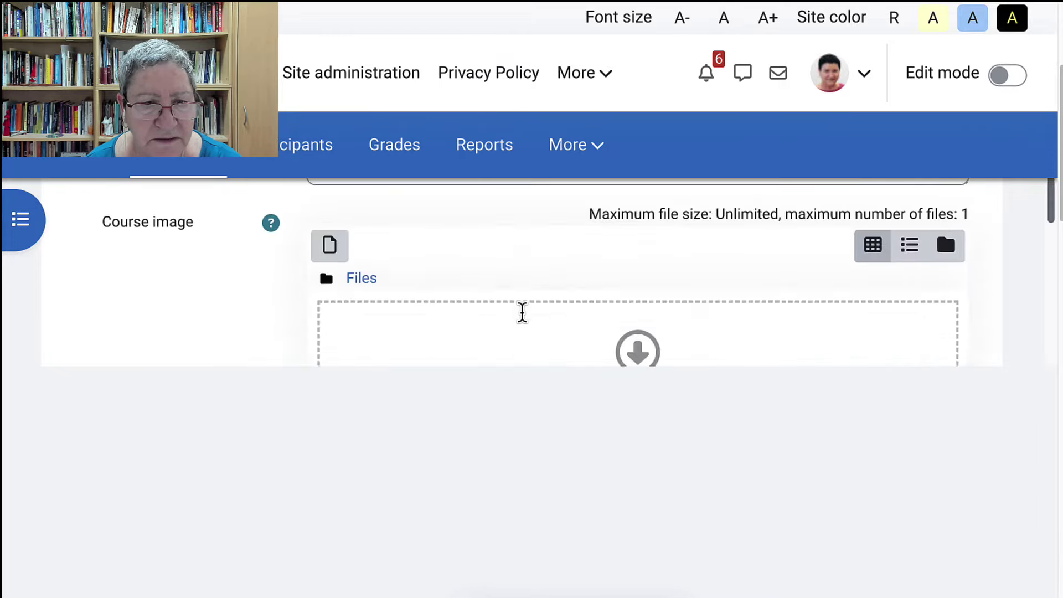
scroll(522, 315, "up", 2)
scroll(523, 318, "up", 3)
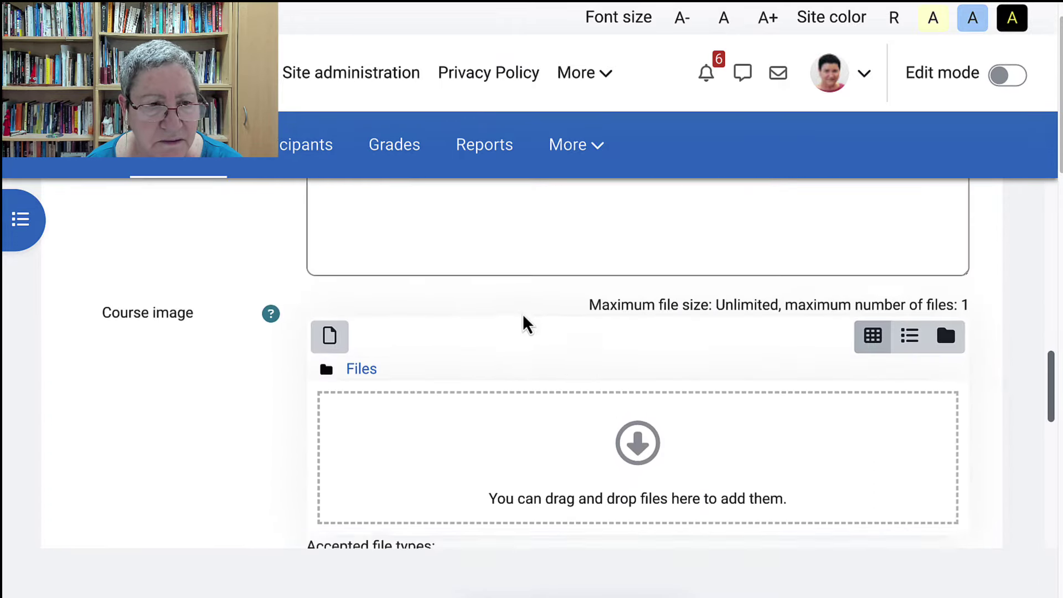
scroll(523, 319, "down", 7)
scroll(522, 313, "down", 2)
scroll(220, 211, "up", 2)
left_click(287, 238)
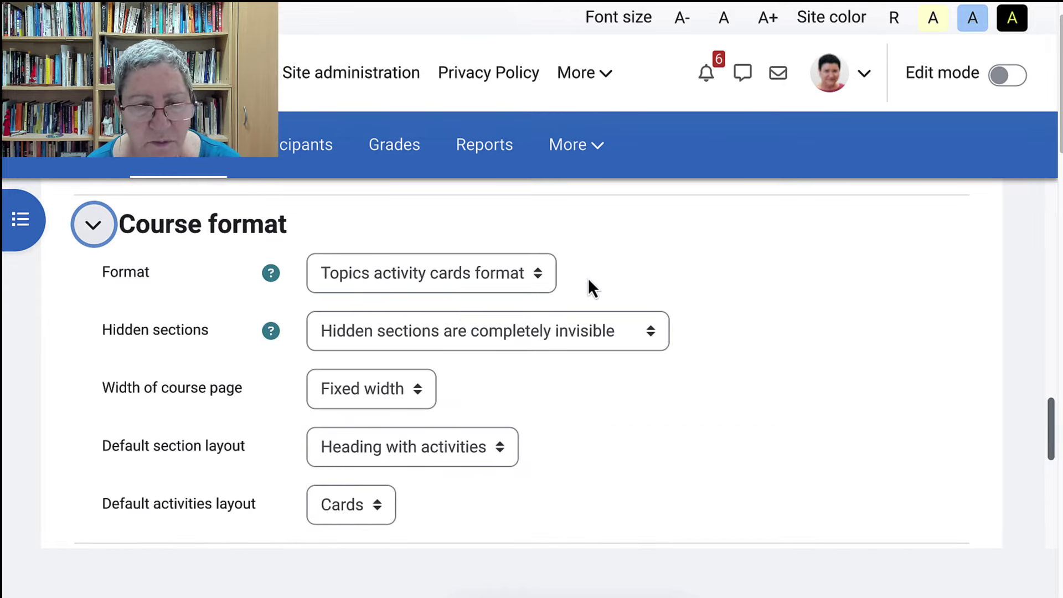
Review the Format, Hidden sections and page width options, keeping Fixed width and the current format
left_click(535, 275)
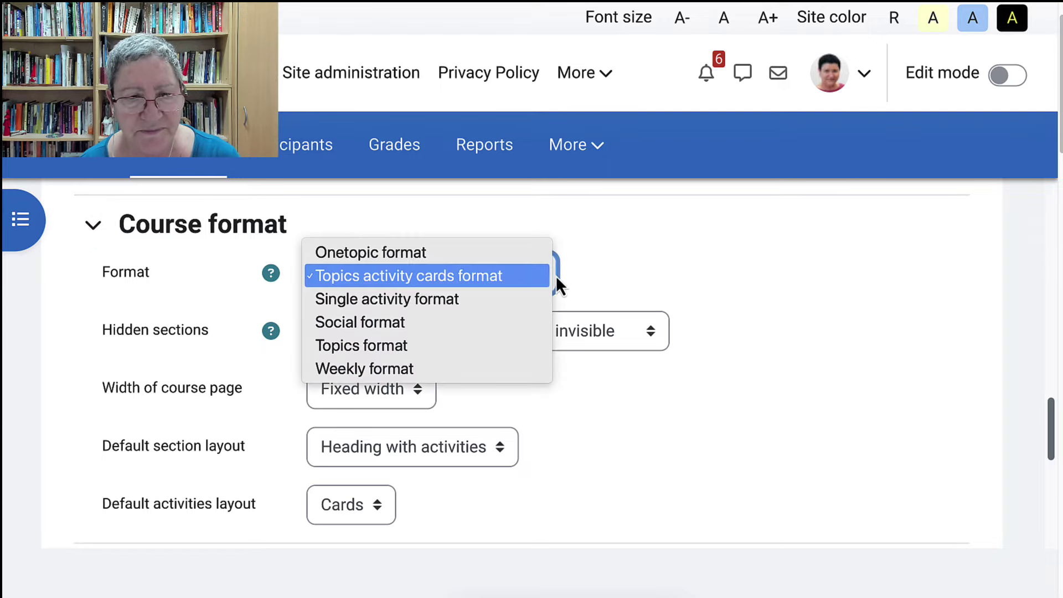
left_click(580, 321)
scroll(556, 345, "down", 1)
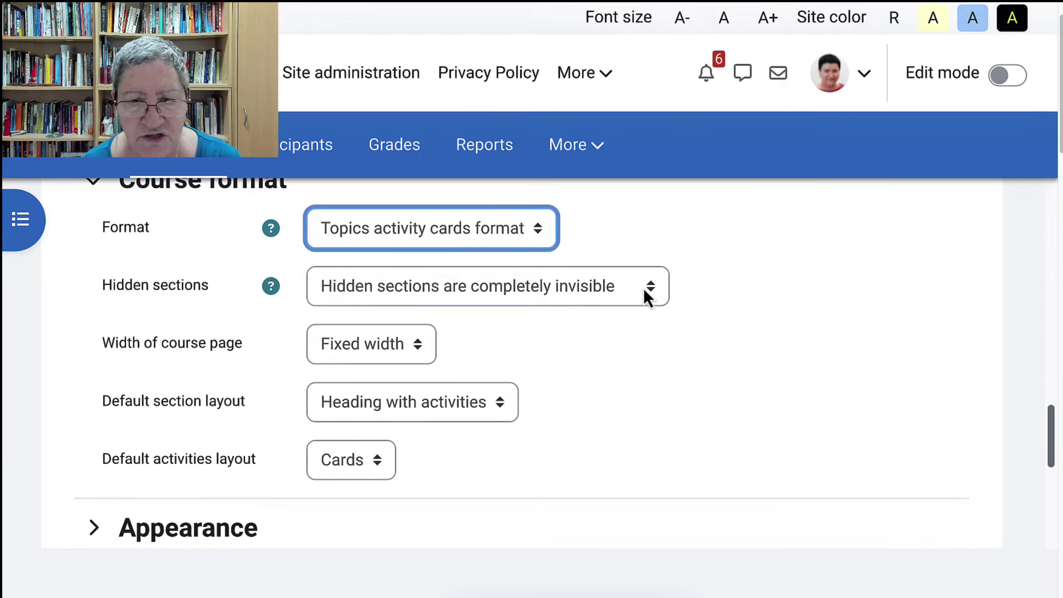
left_click(653, 296)
left_click(714, 296)
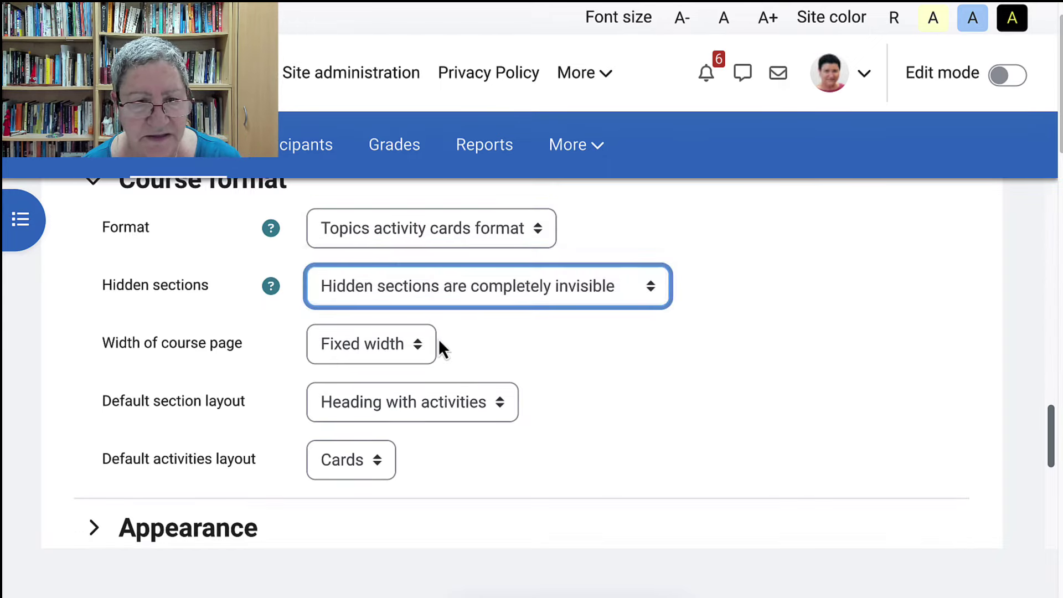
left_click(413, 344)
left_click(473, 357)
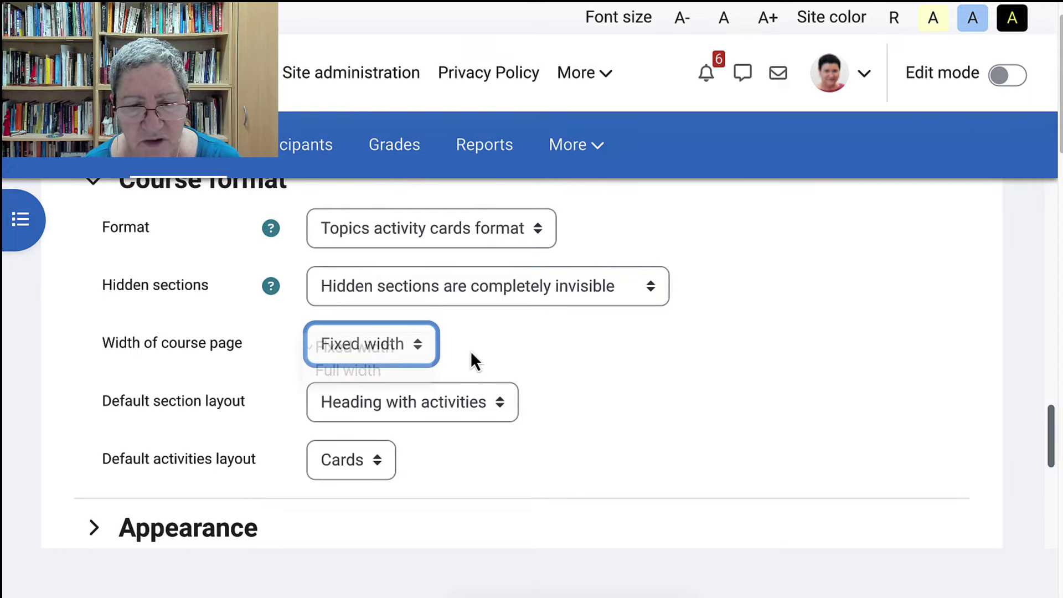
Set Default section layout to Linked card, keeping Cards as the activities layout
left_click(500, 420)
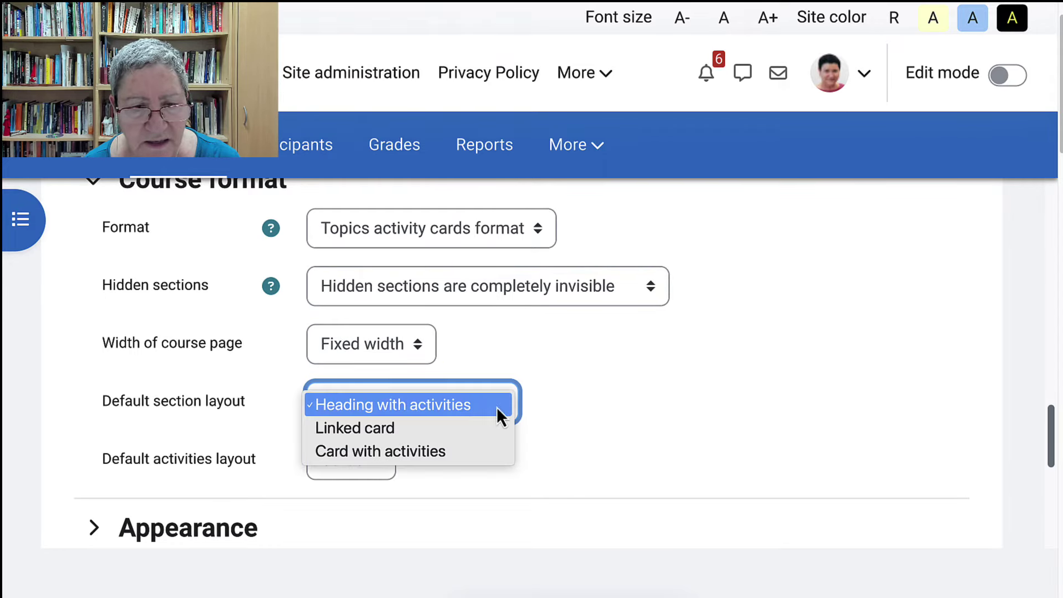
left_click(381, 430)
scroll(381, 430, "down", 1)
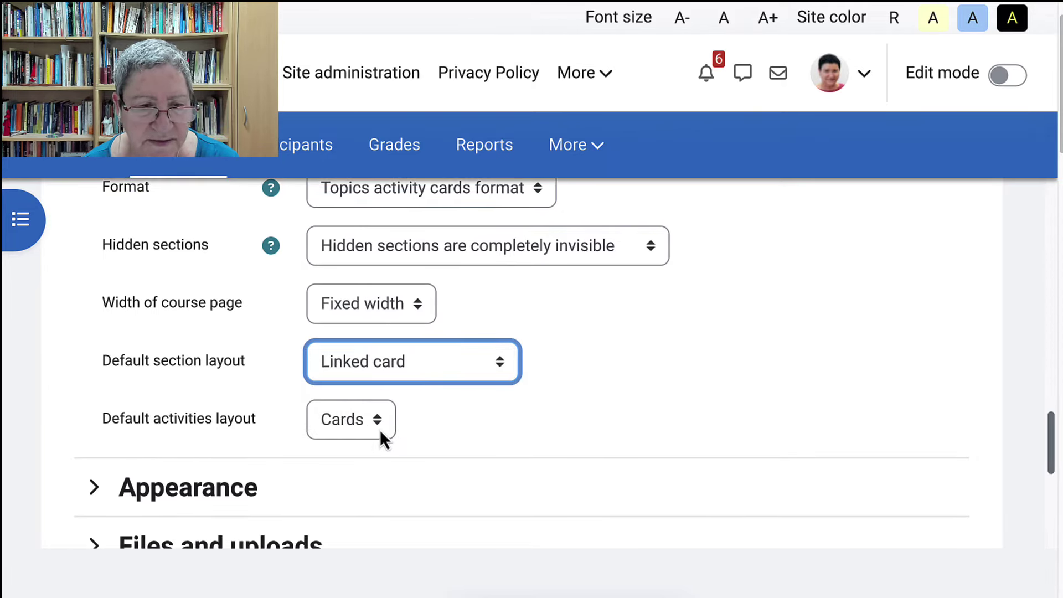
left_click(380, 431)
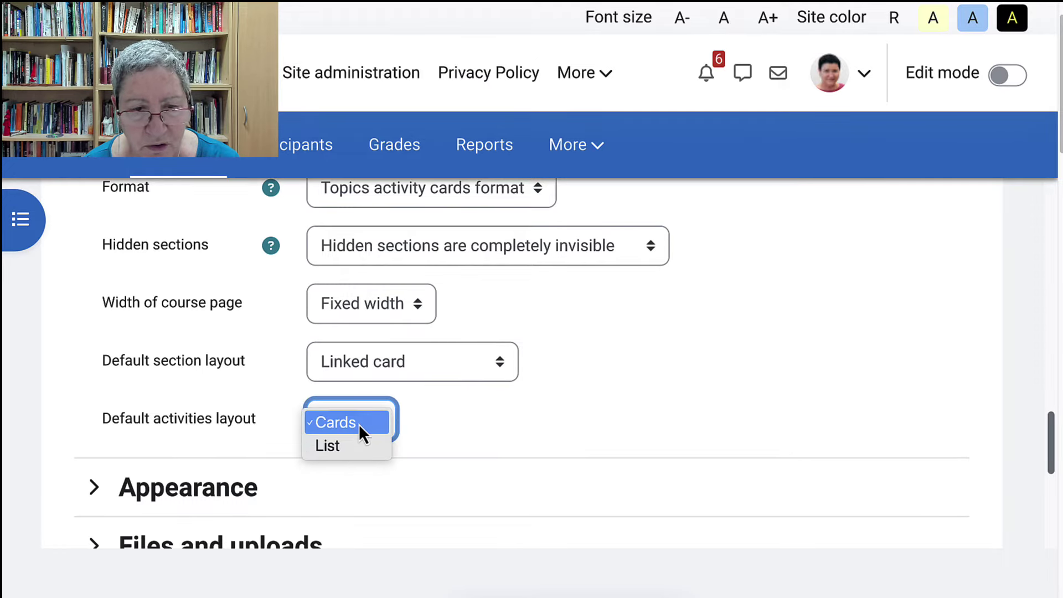
left_click(440, 432)
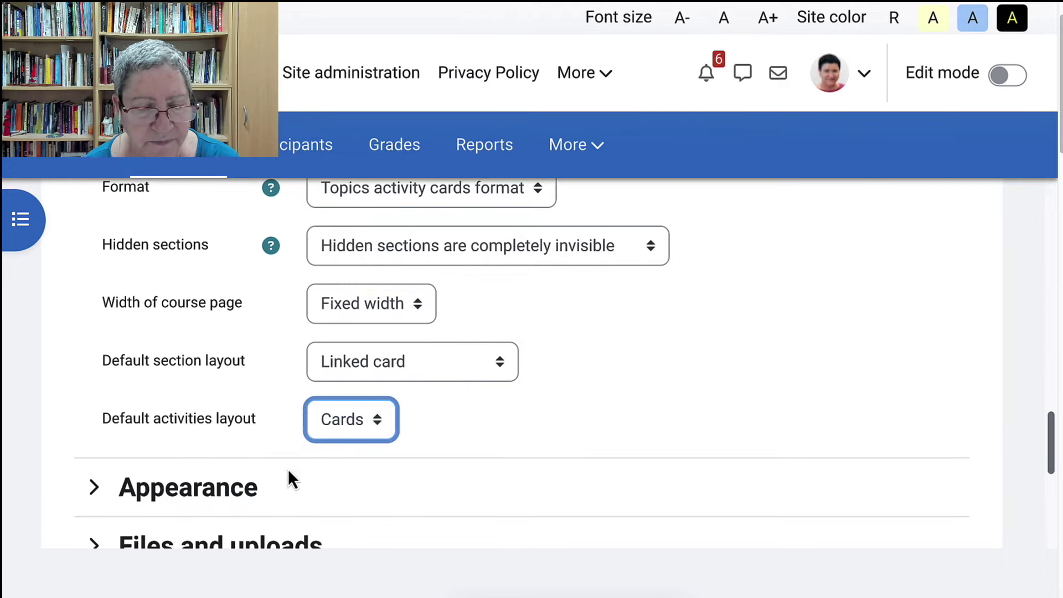
scroll(249, 473, "down", 3)
scroll(243, 473, "down", 5)
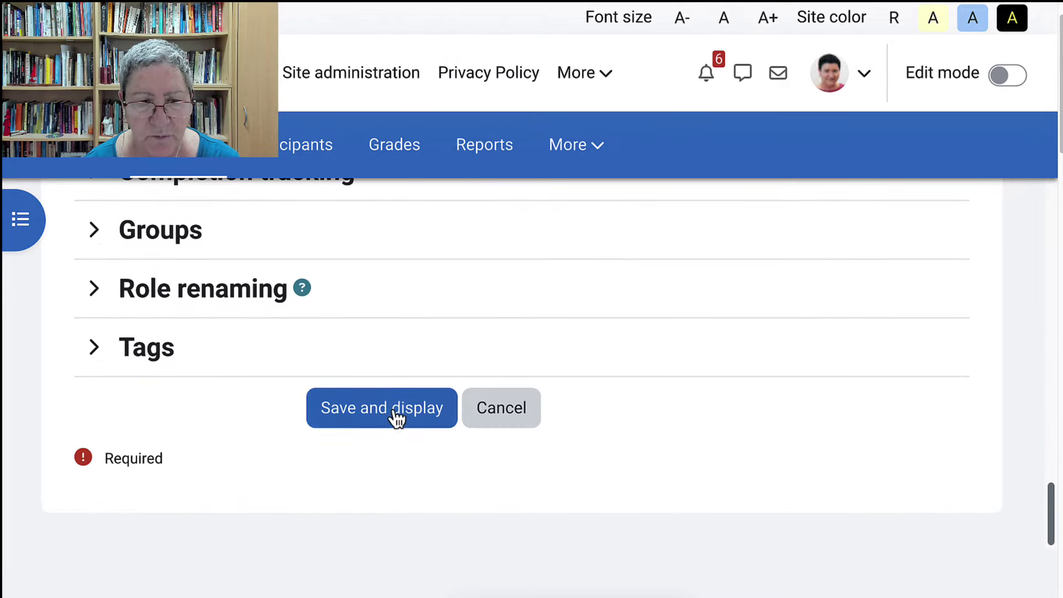
Save and display the course to see its sections as linked cards
left_click(396, 410)
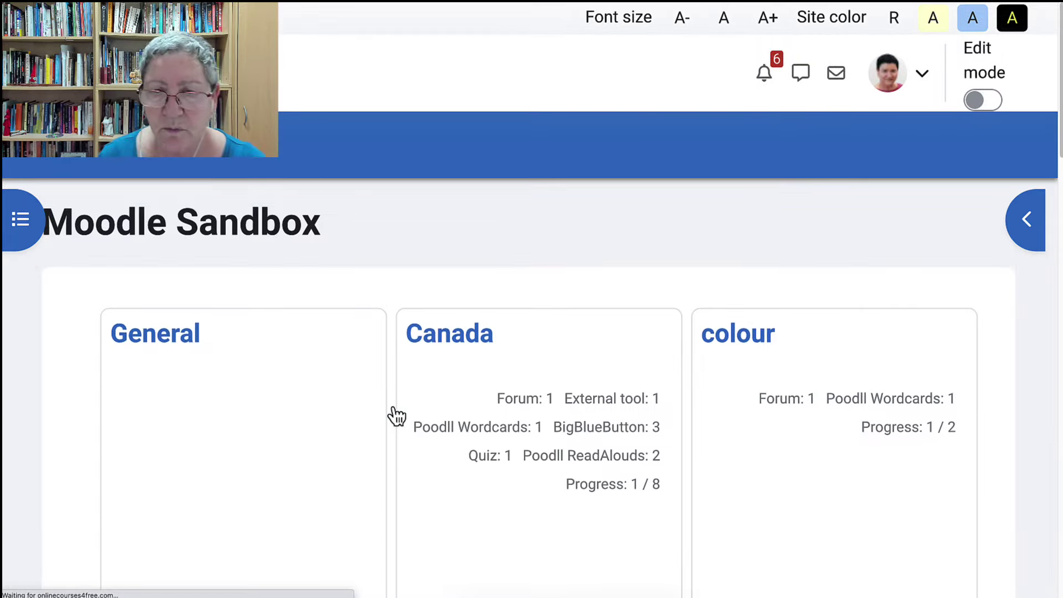
scroll(393, 415, "down", 2)
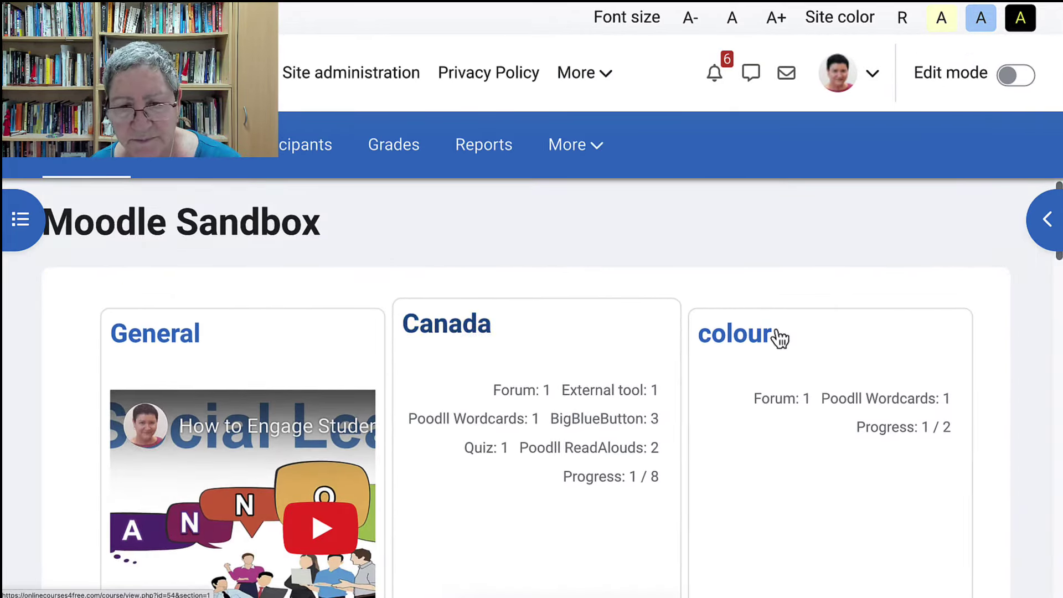
scroll(450, 270, "down", 1)
scroll(449, 270, "up", 1)
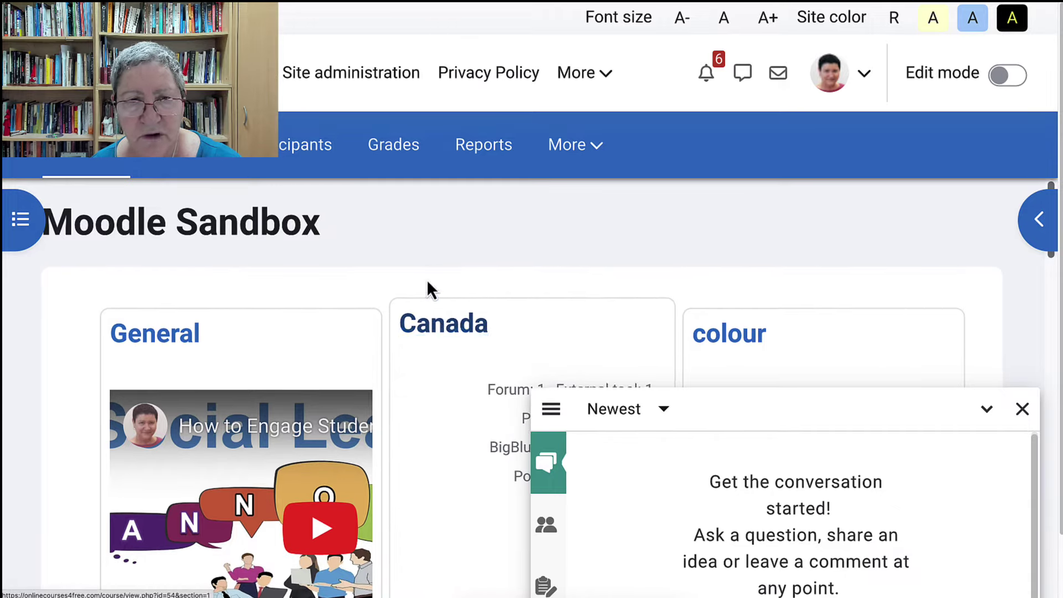
scroll(442, 343, "down", 1)
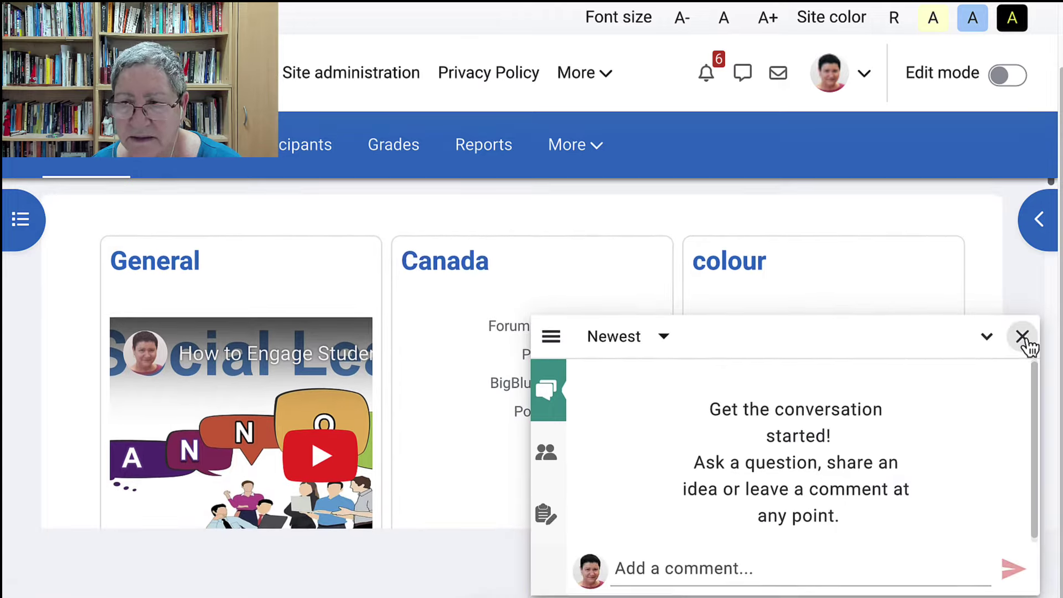
Close the comments panel and review the linked-card sections with activity counts like Canada's 1 / 8
left_click(1022, 331)
scroll(392, 434, "down", 6)
scroll(379, 427, "down", 3)
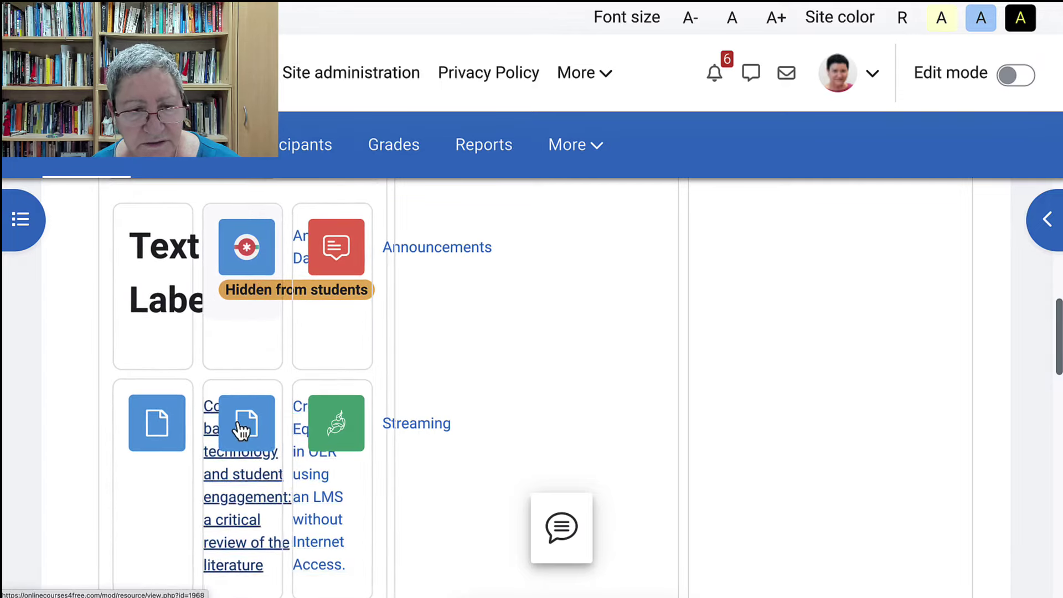
scroll(230, 457, "down", 10)
scroll(453, 351, "down", 2)
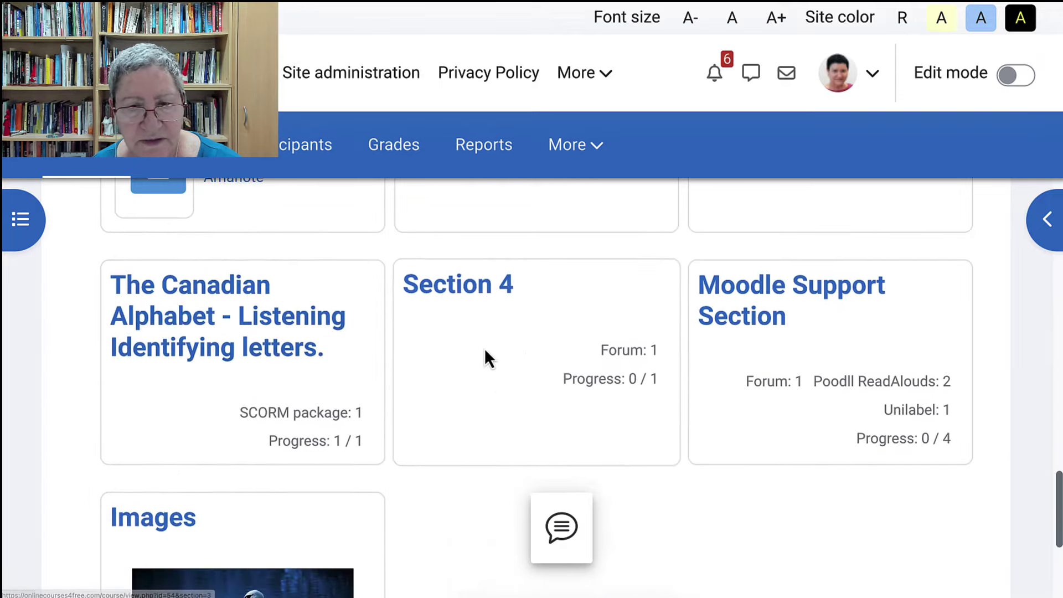
scroll(343, 448, "up", 15)
scroll(341, 440, "up", 10)
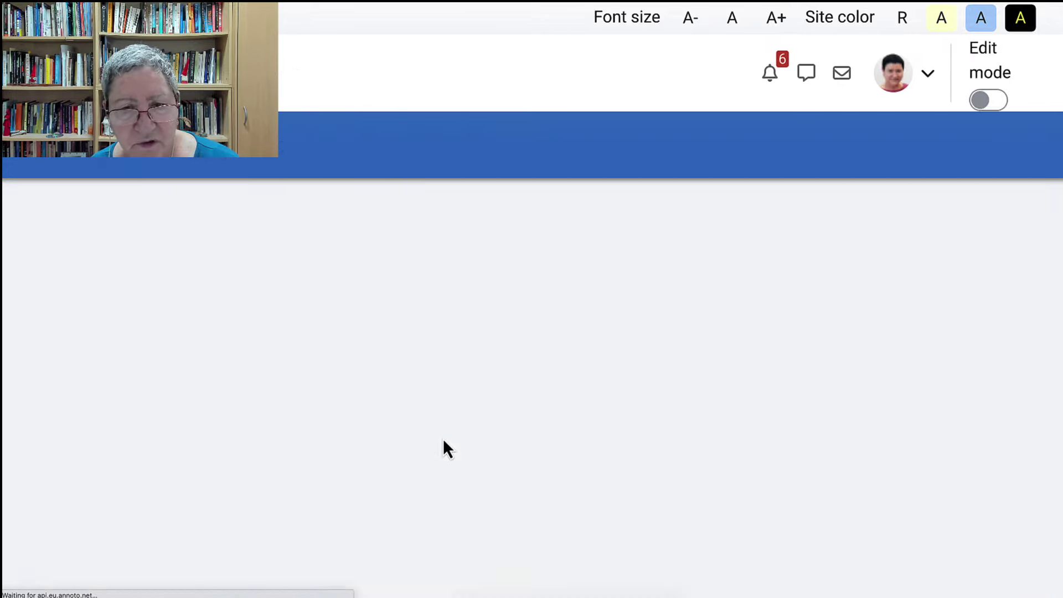
Expand the Course format options and check the page width setting, leaving it unchanged
scroll(442, 438, "down", 6)
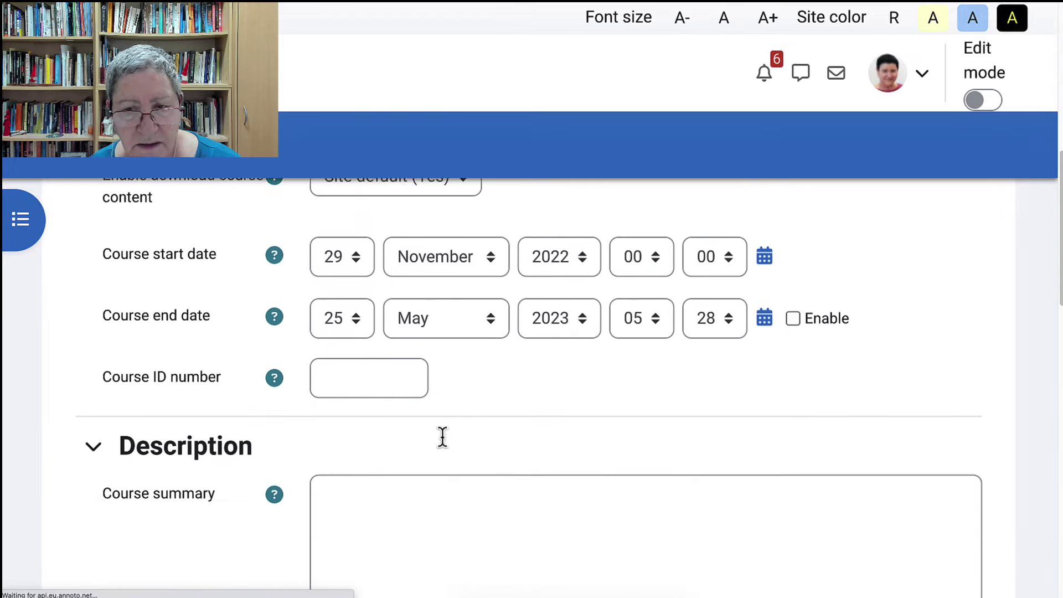
scroll(443, 437, "down", 10)
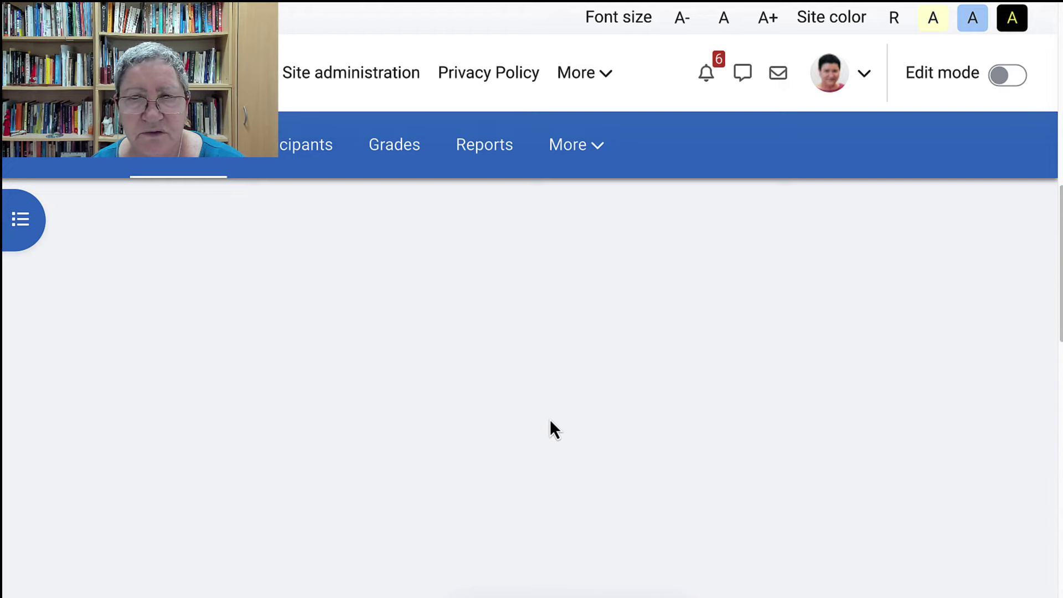
scroll(780, 449, "up", 5)
scroll(536, 417, "up", 3)
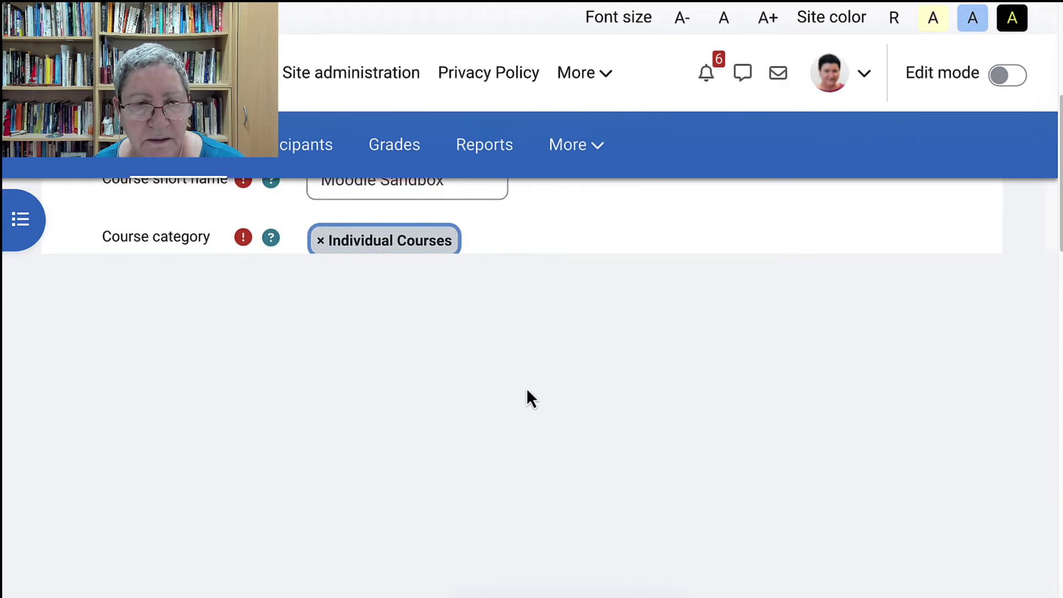
scroll(578, 354, "down", 10)
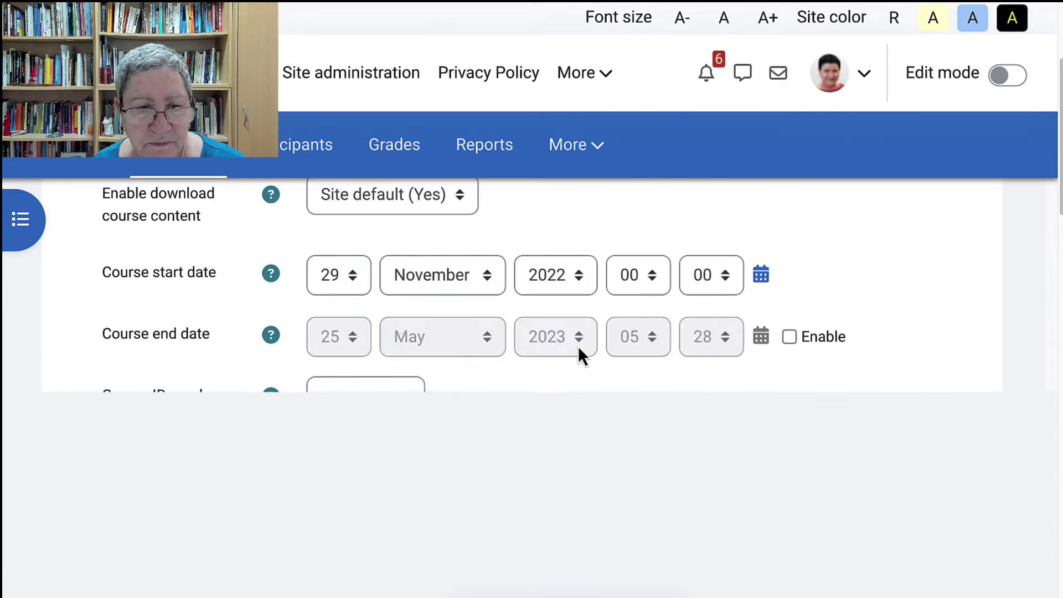
scroll(578, 345, "down", 10)
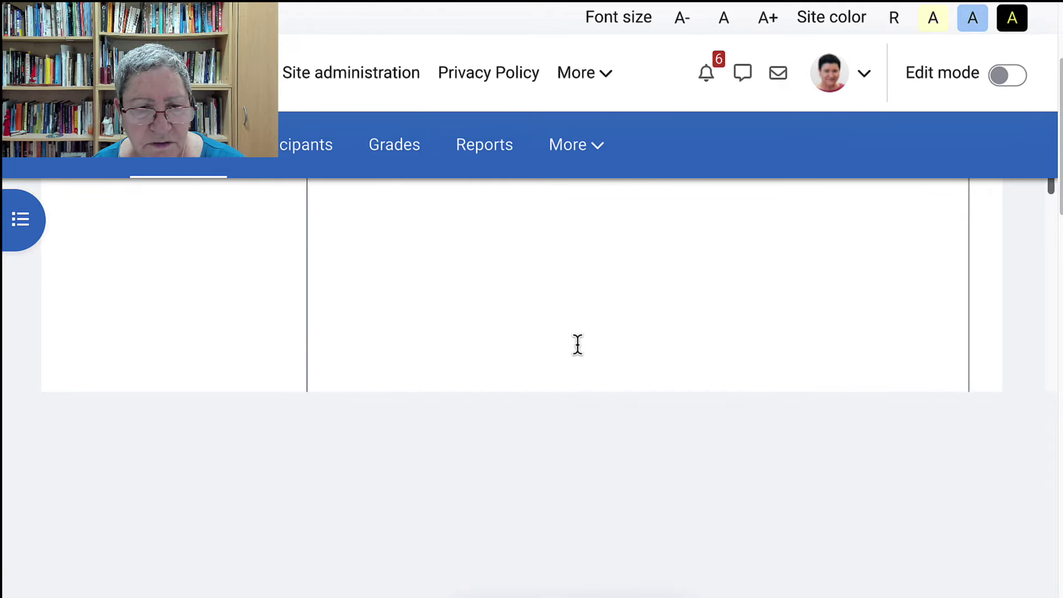
scroll(492, 332, "down", 5)
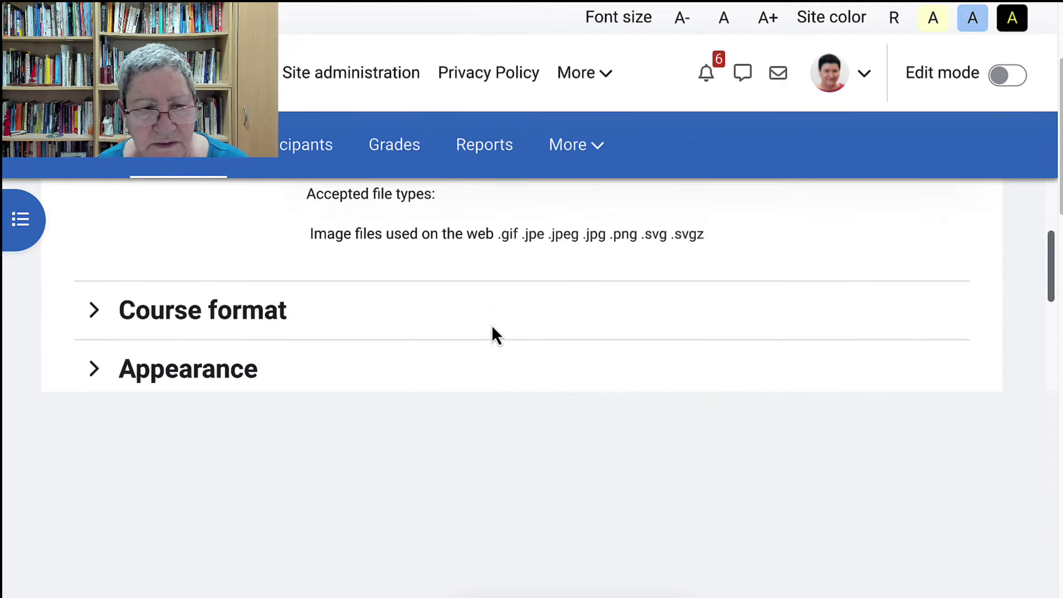
left_click(241, 271)
scroll(443, 326, "down", 2)
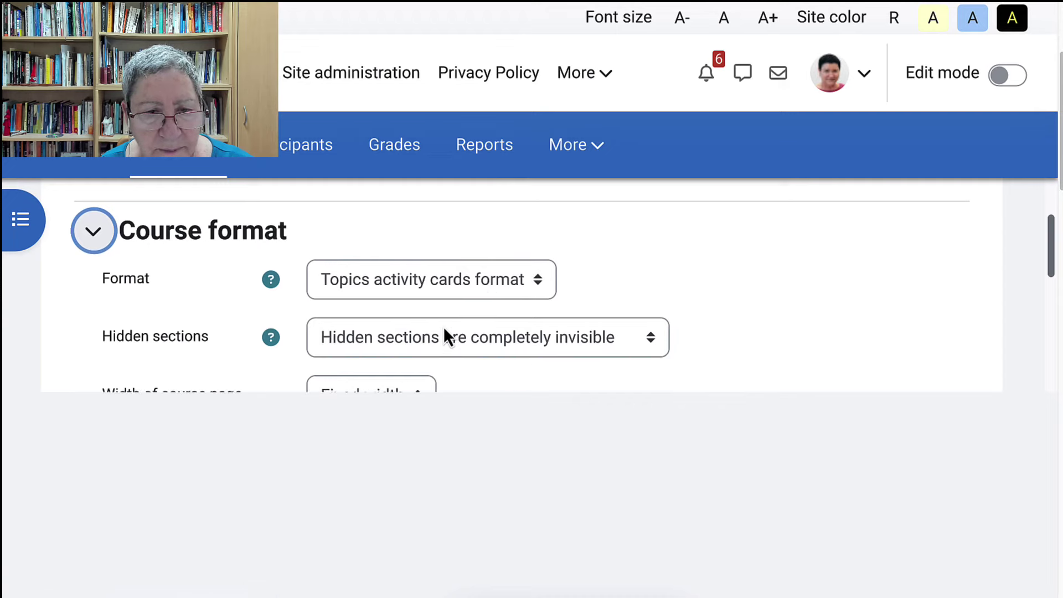
scroll(408, 349, "down", 1)
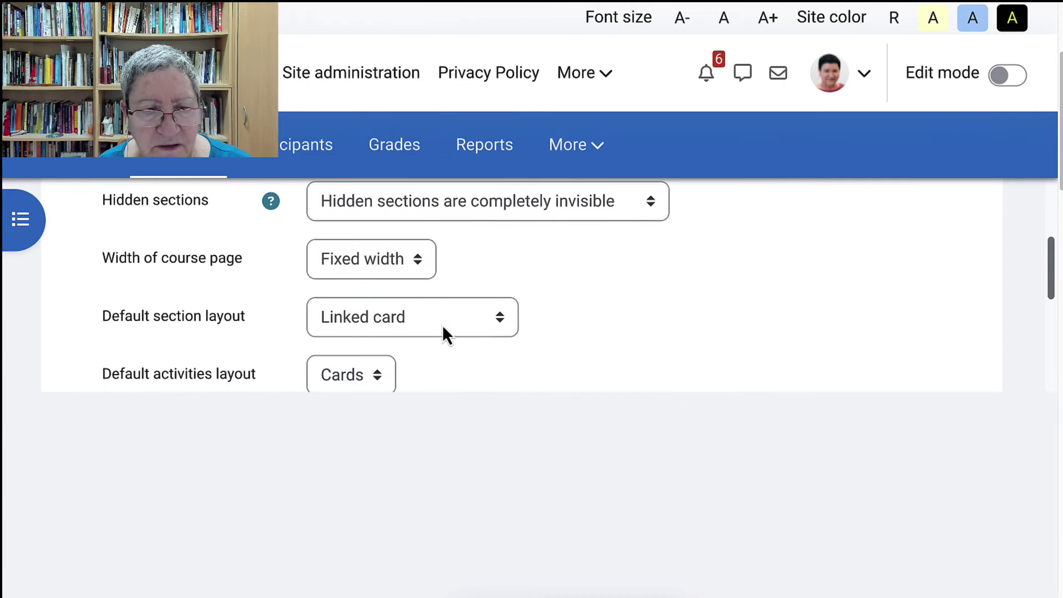
left_click(425, 271)
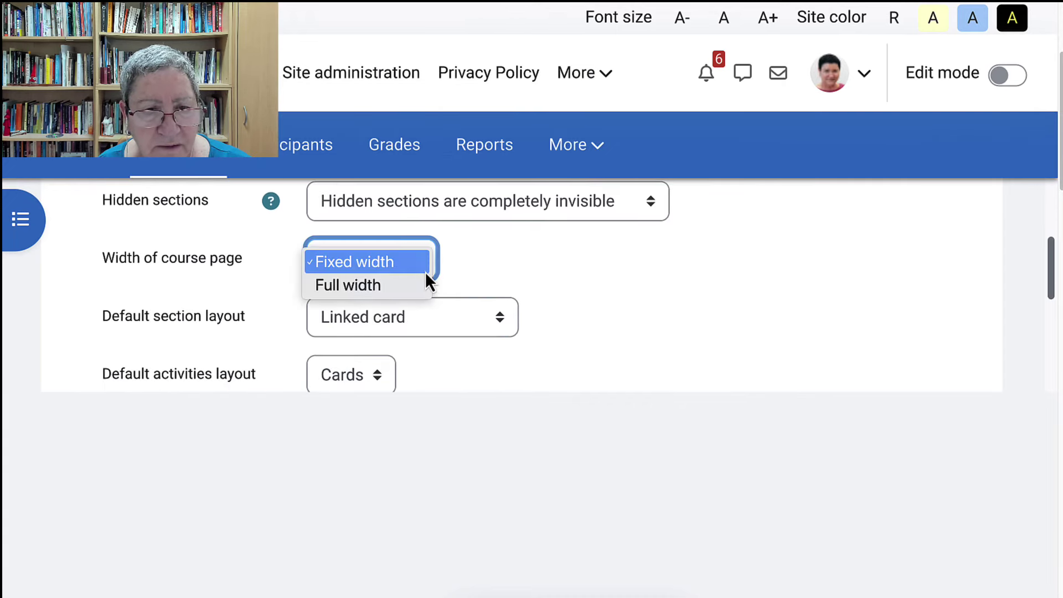
left_click(516, 314)
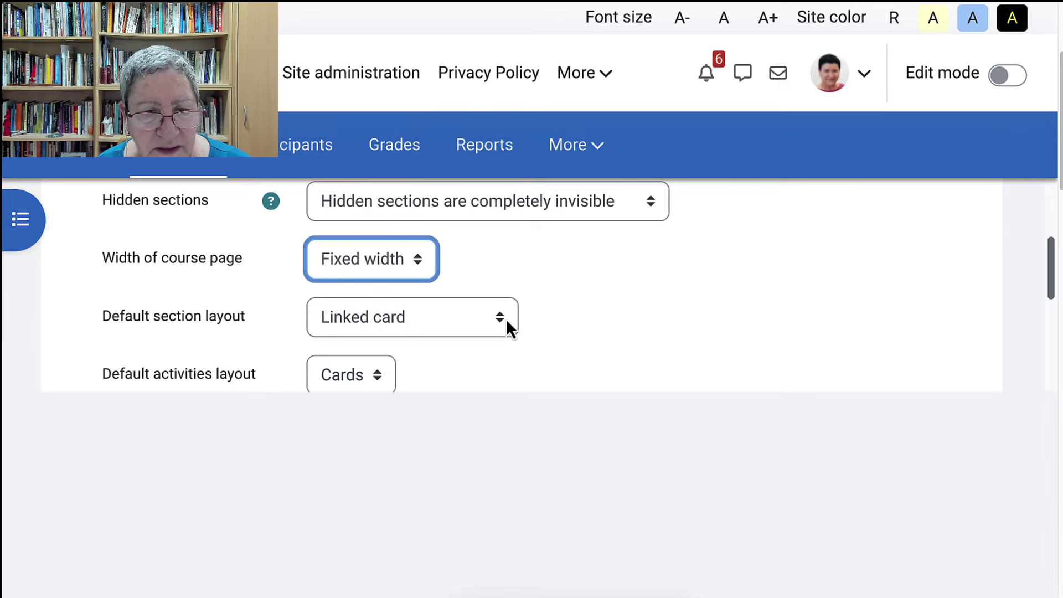
Set Default section layout to Card with activities, keep Cards for activities, and save and display
left_click(504, 320)
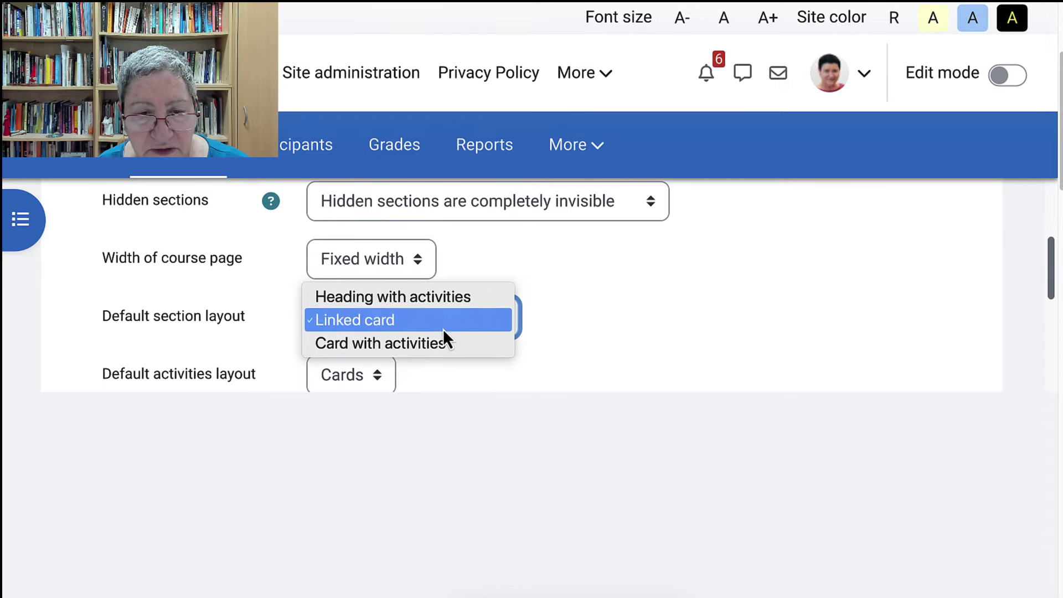
left_click(384, 352)
scroll(384, 353, "down", 3)
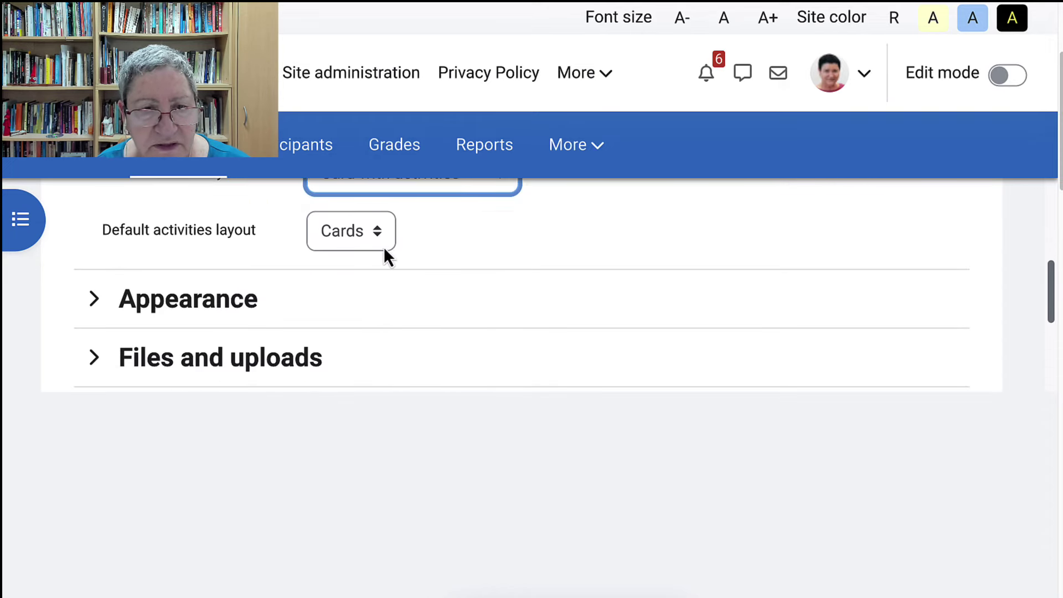
scroll(374, 252, "up", 1)
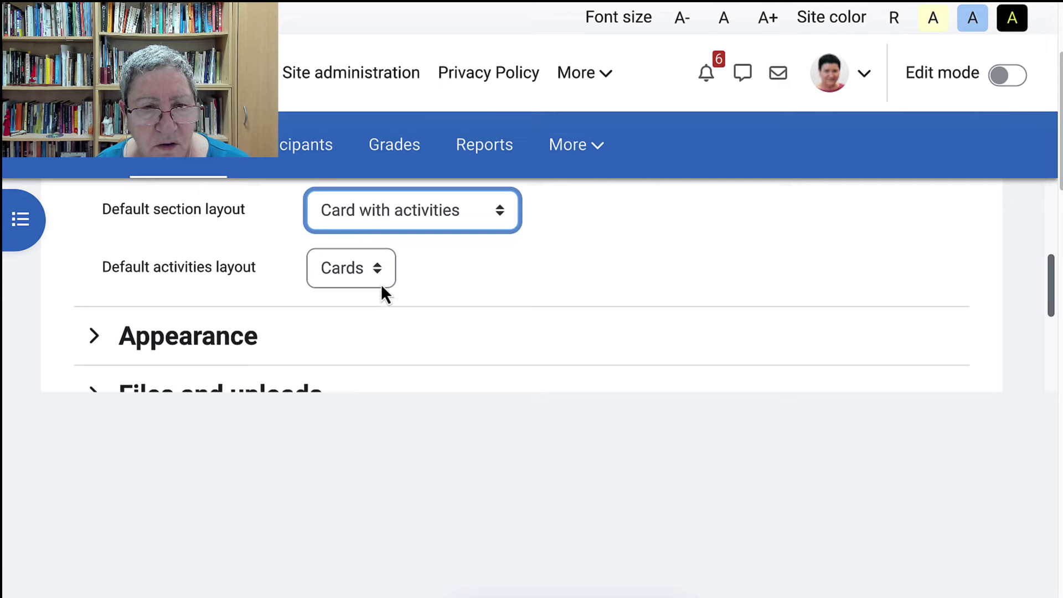
left_click(377, 268)
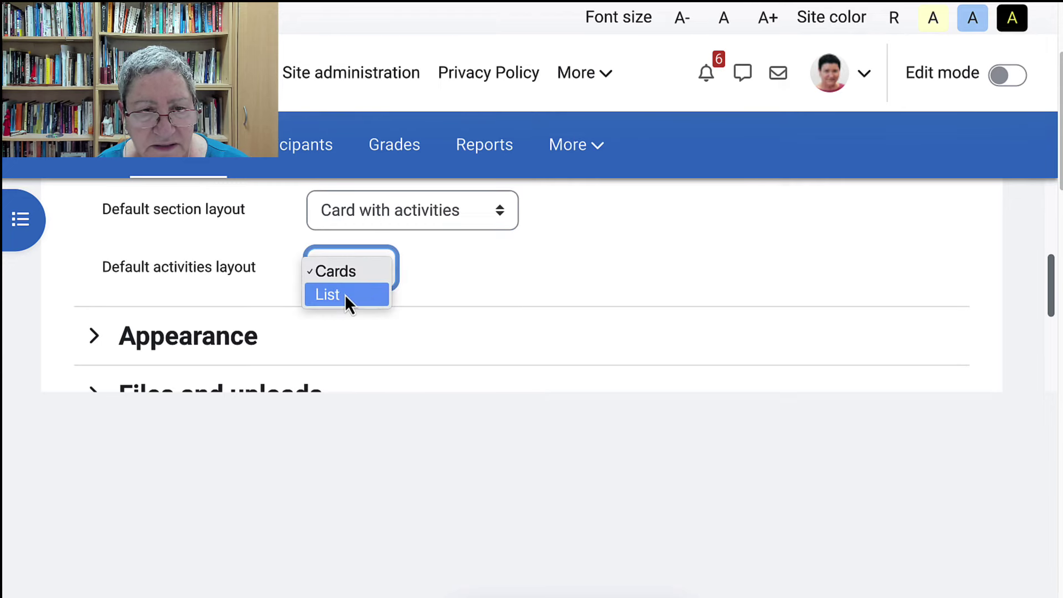
left_click(477, 285)
scroll(318, 332, "down", 8)
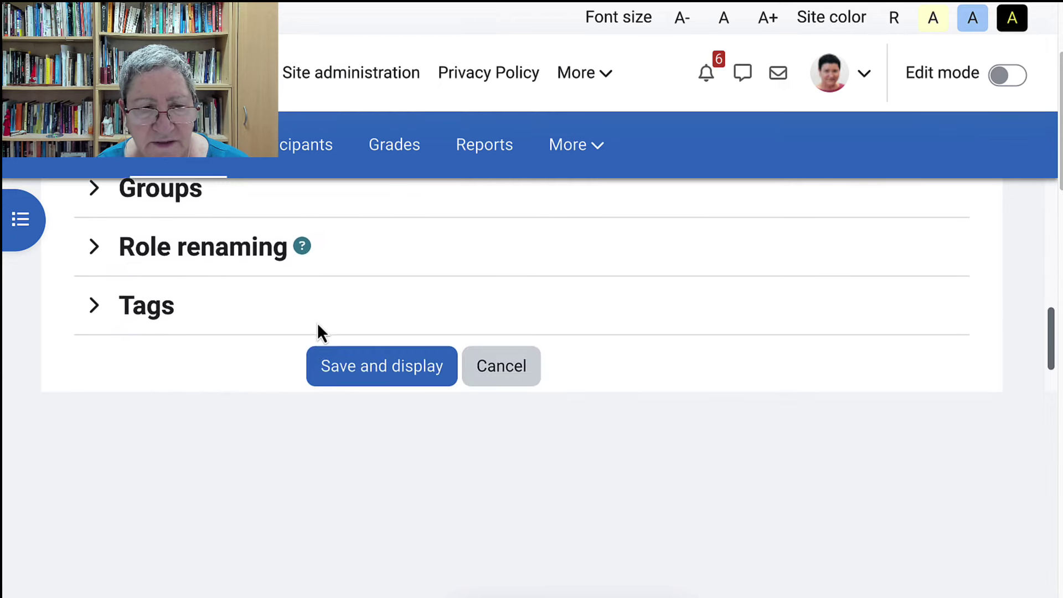
left_click(381, 265)
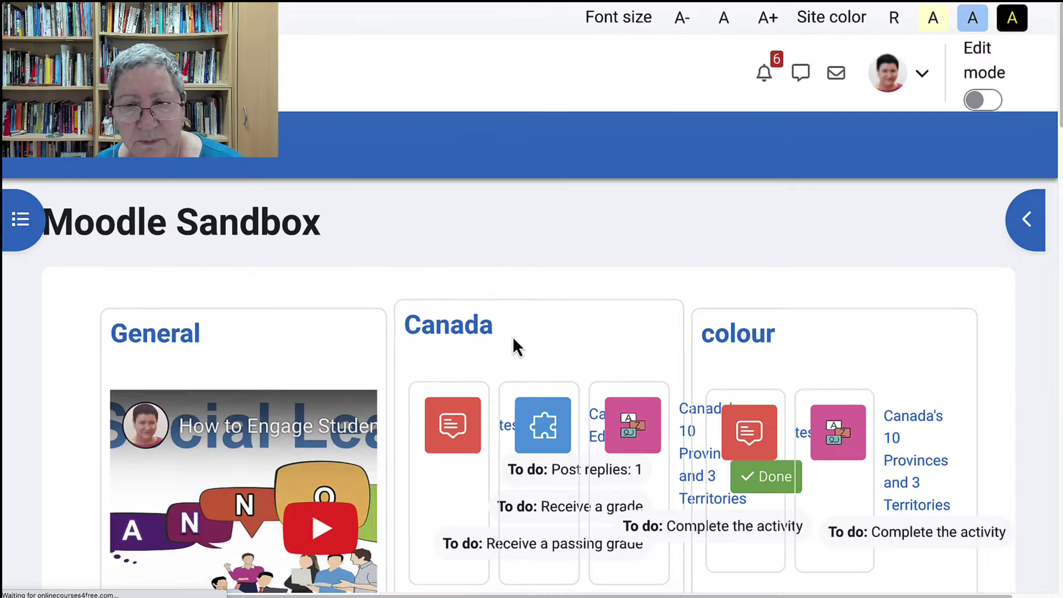
Review the Card with activities course page, then reopen Edit course settings
scroll(512, 341, "down", 3)
scroll(578, 381, "up", 3)
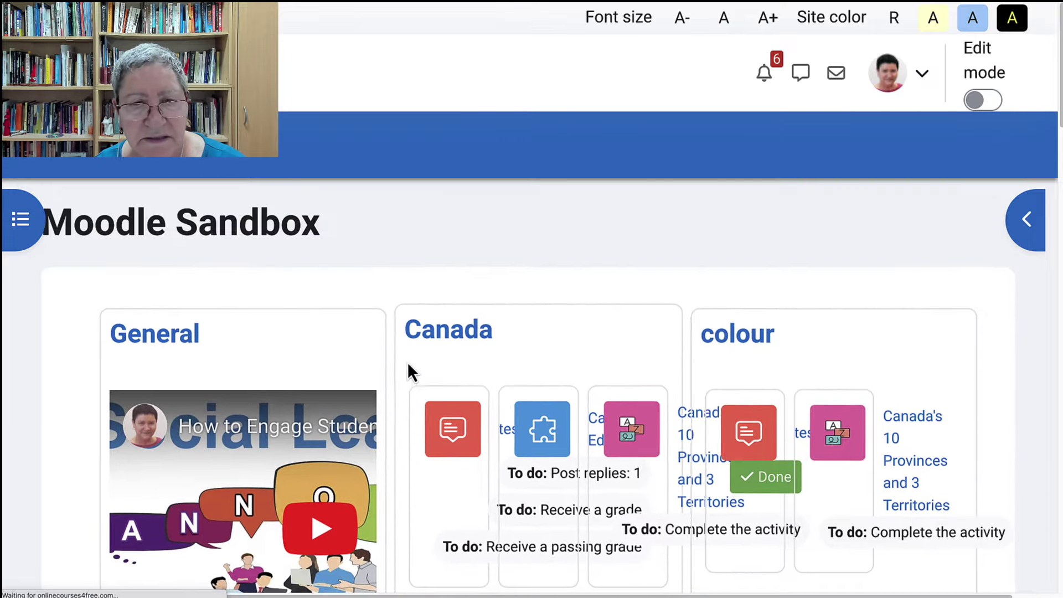
scroll(363, 448, "down", 5)
scroll(361, 443, "down", 10)
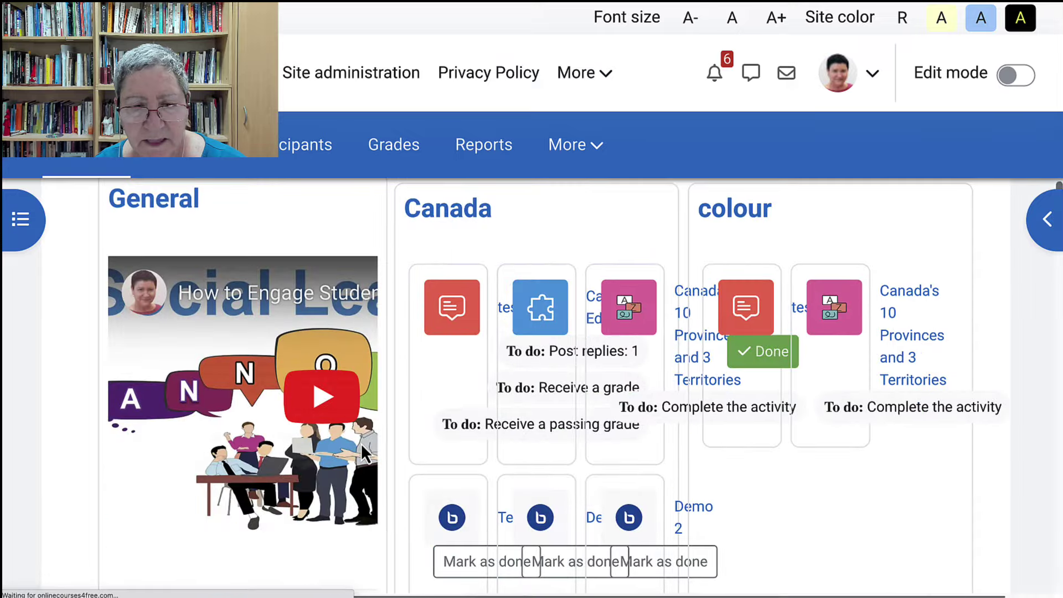
scroll(361, 443, "up", 10)
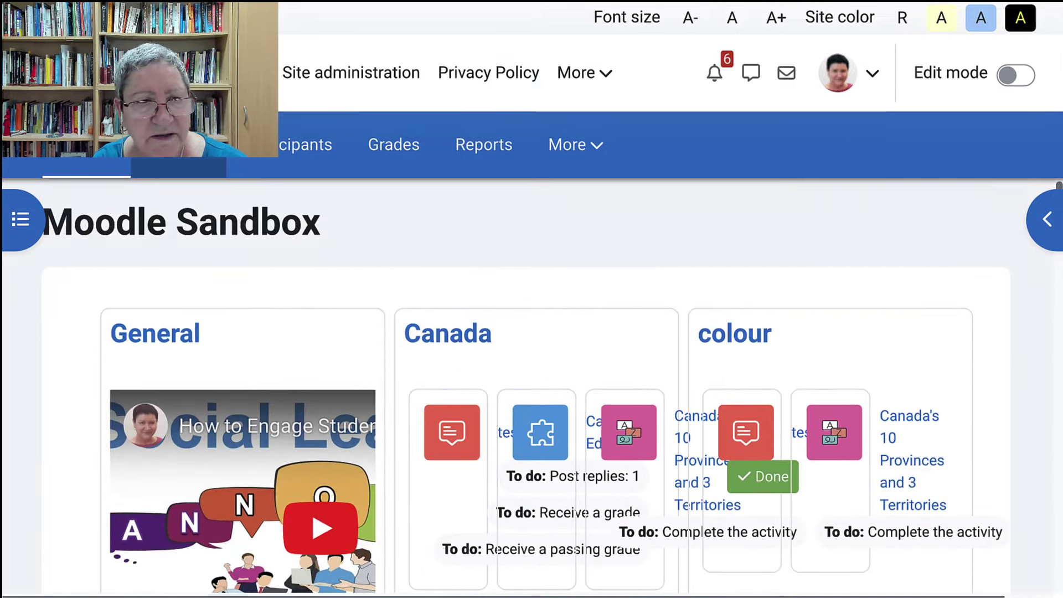
left_click(178, 167)
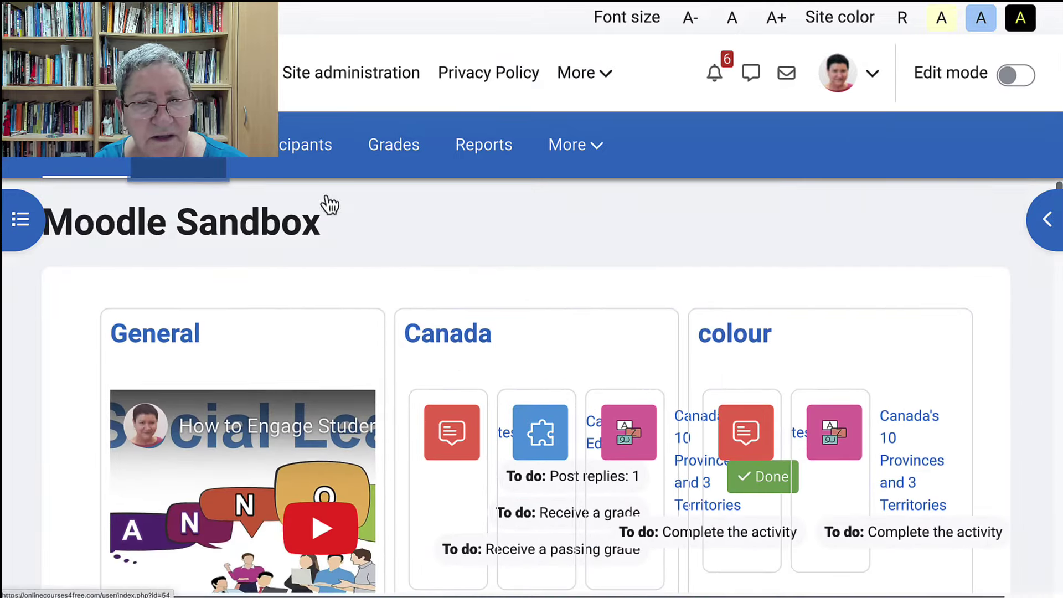
scroll(472, 496, "down", 4)
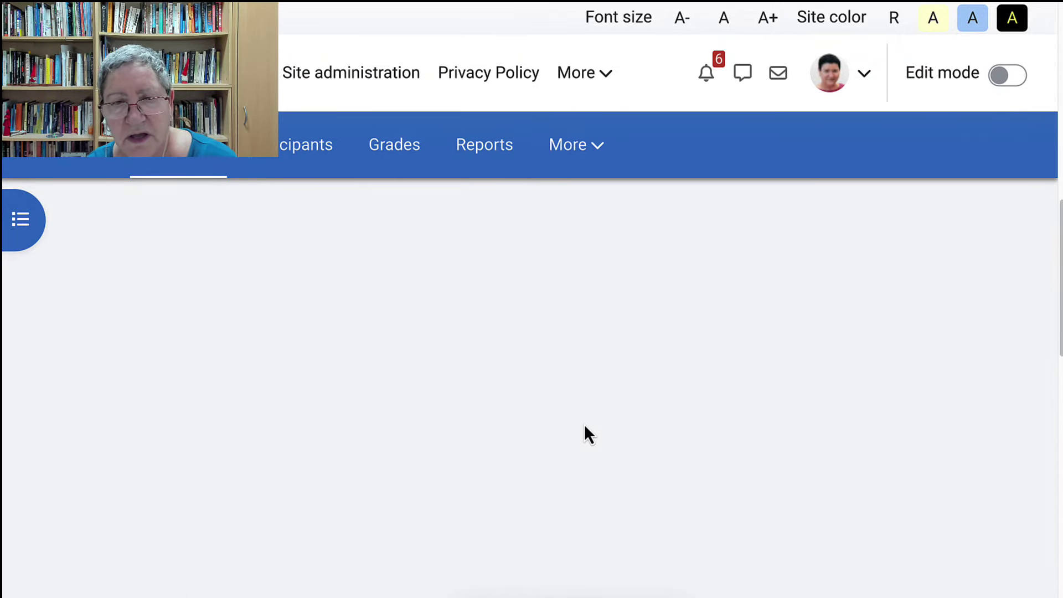
Change Default activities layout from Cards to List, leave section layout unchanged, and save and display
scroll(585, 429, "up", 2)
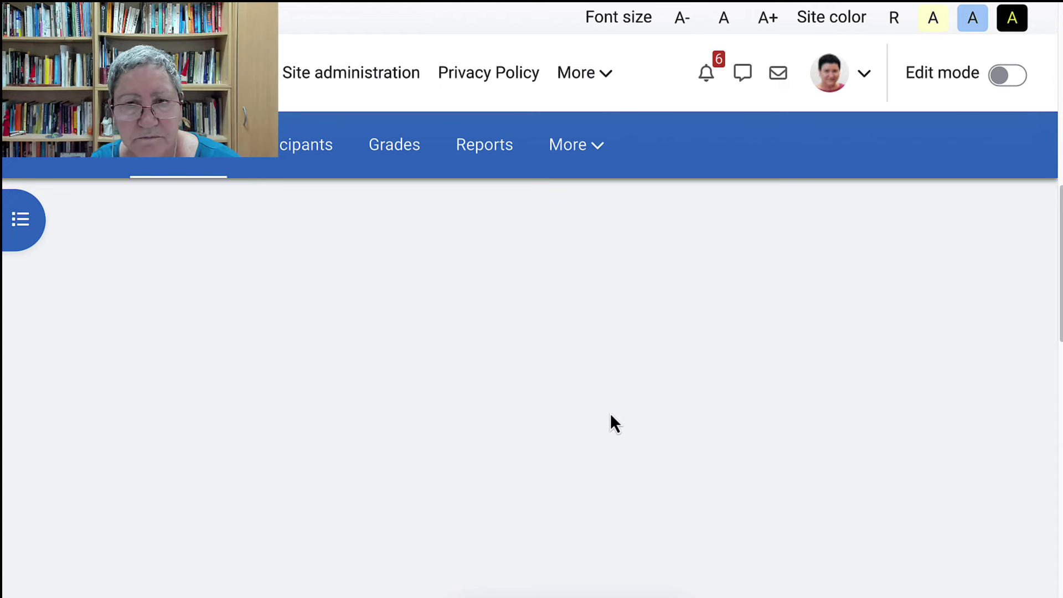
scroll(491, 423, "down", 3)
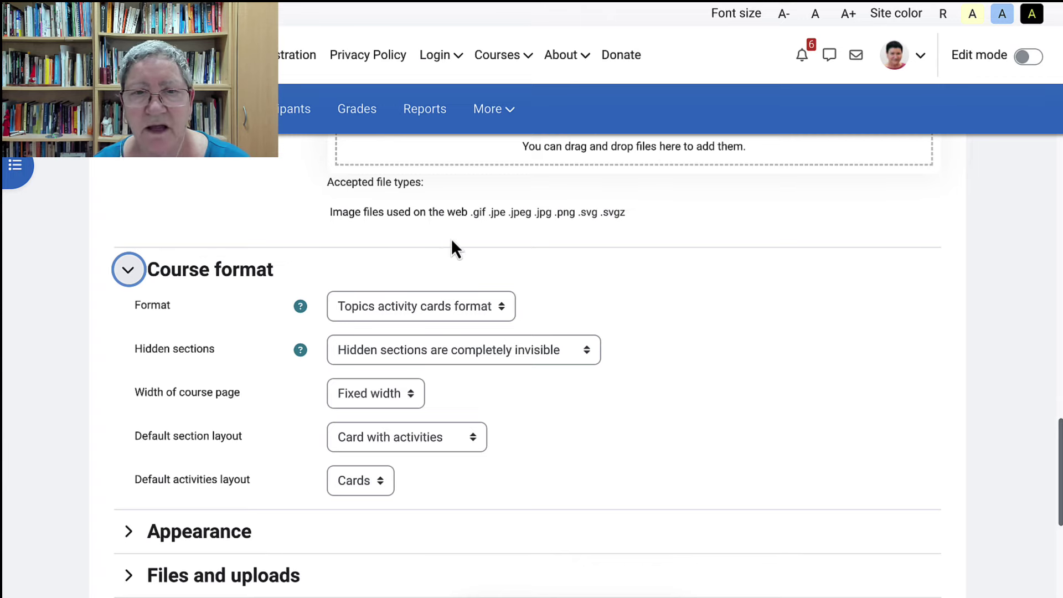
scroll(541, 285, "up", 3)
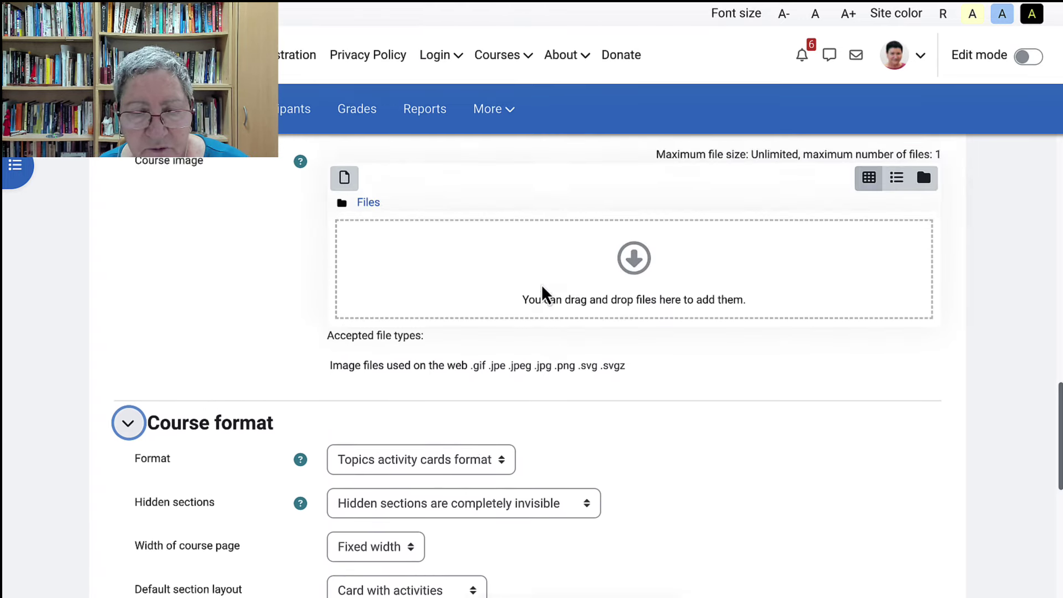
scroll(541, 285, "down", 5)
scroll(481, 323, "down", 1)
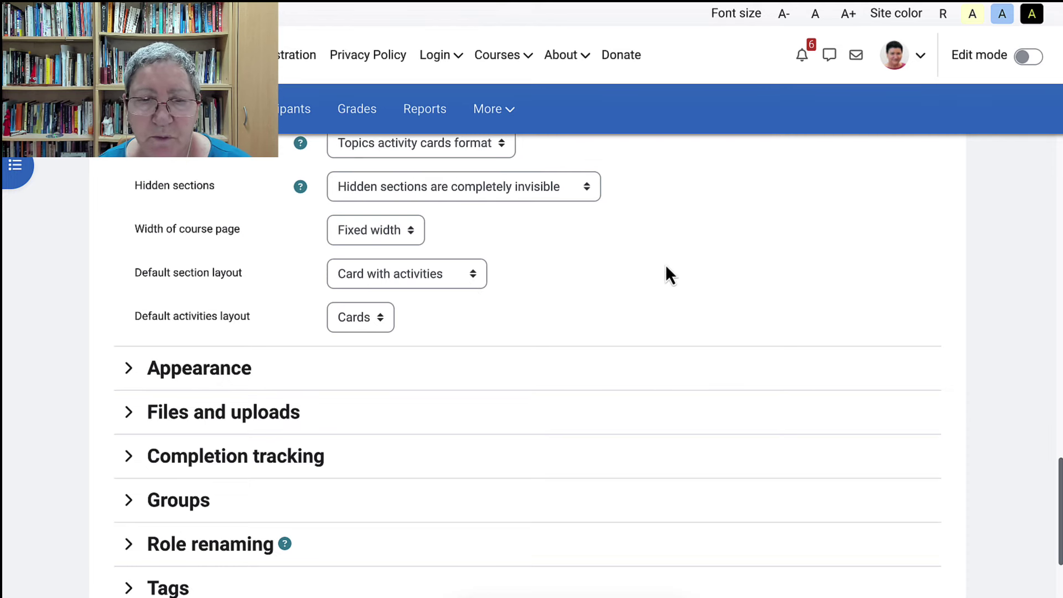
left_click(471, 282)
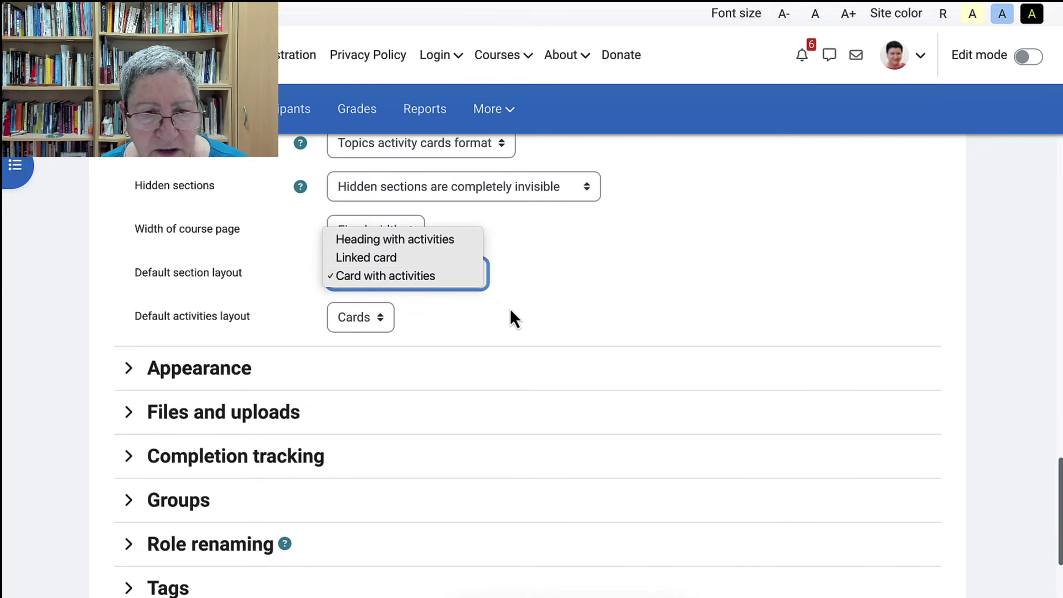
left_click(409, 323)
left_click(383, 317)
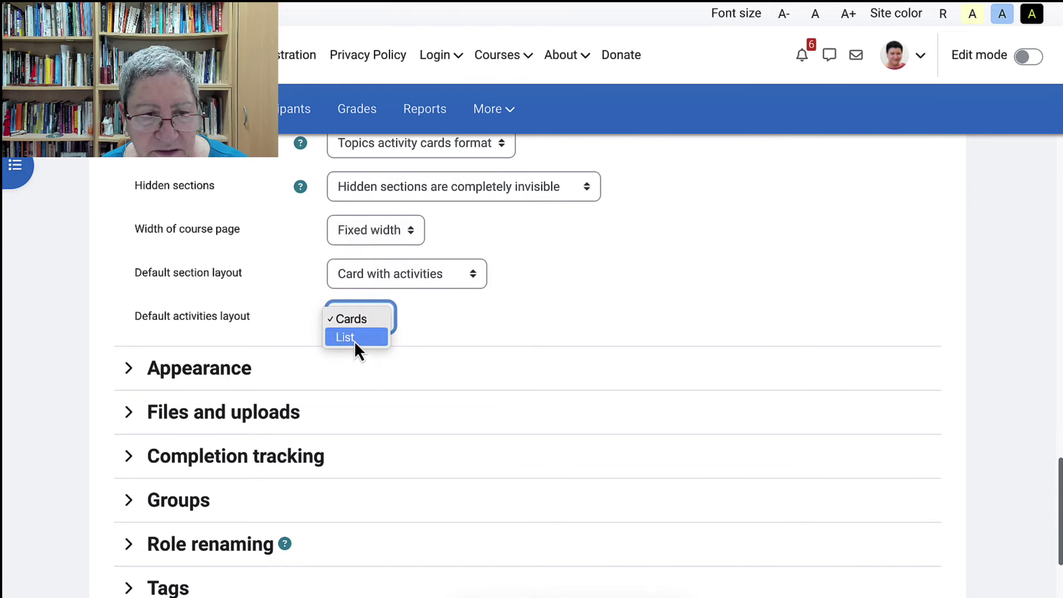
left_click(354, 340)
scroll(377, 446, "down", 3)
left_click(386, 503)
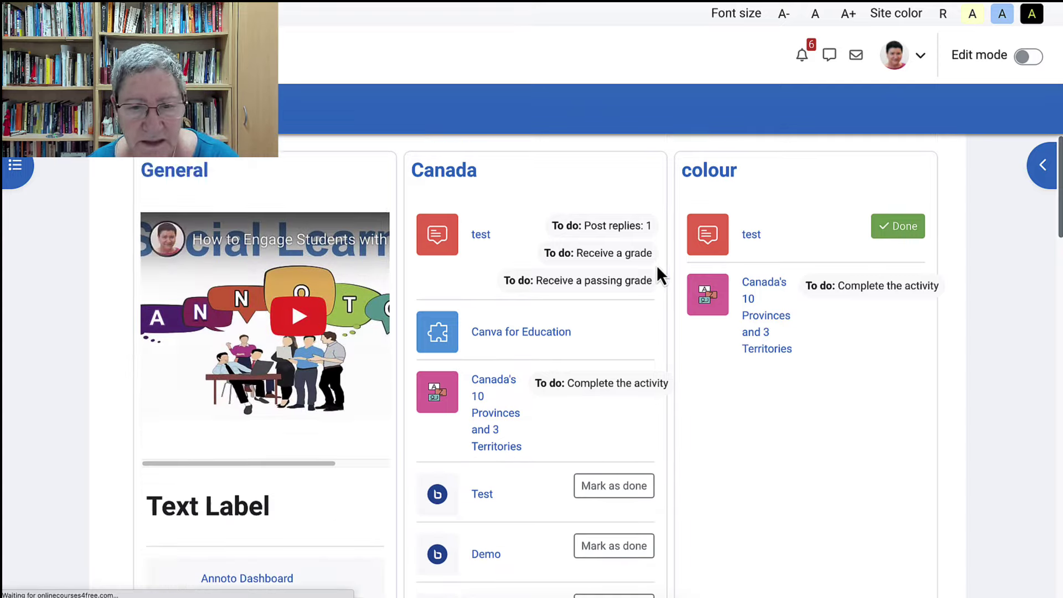
scroll(659, 315, "down", 10)
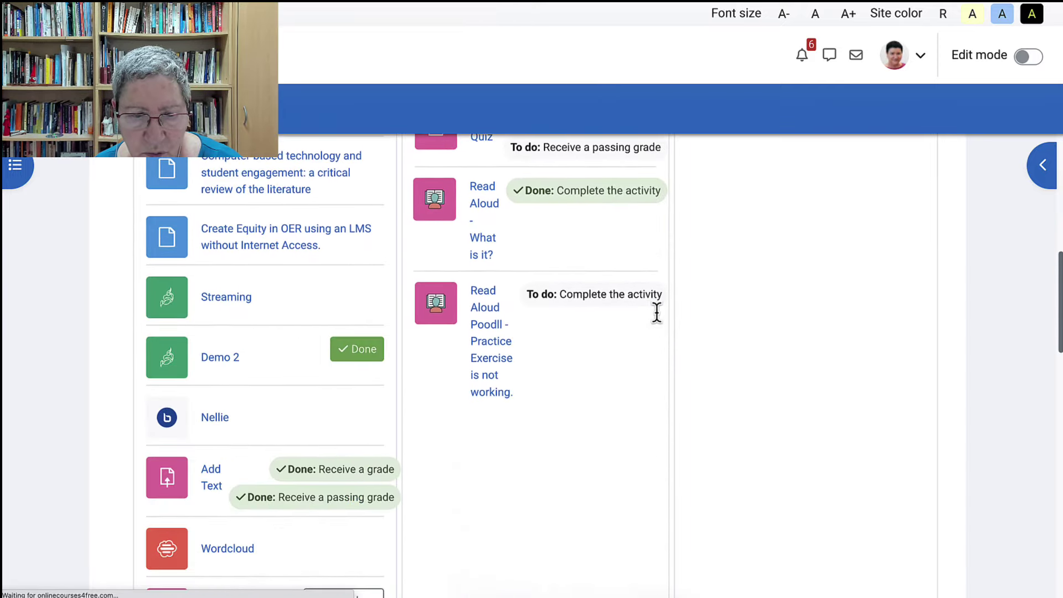
scroll(656, 313, "down", 3)
scroll(655, 310, "up", 15)
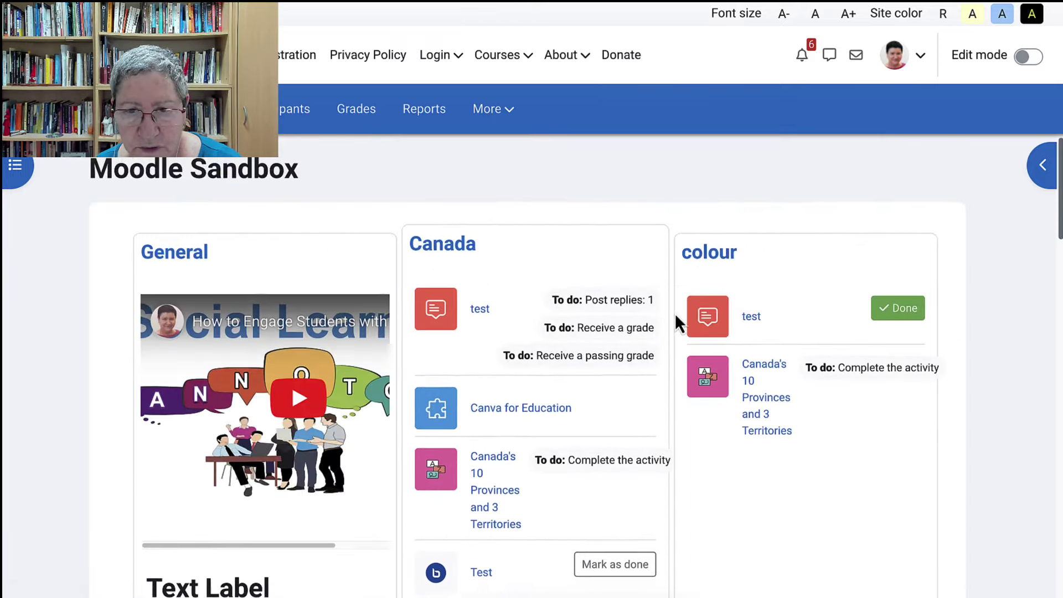
scroll(653, 330, "down", 1)
scroll(651, 328, "down", 8)
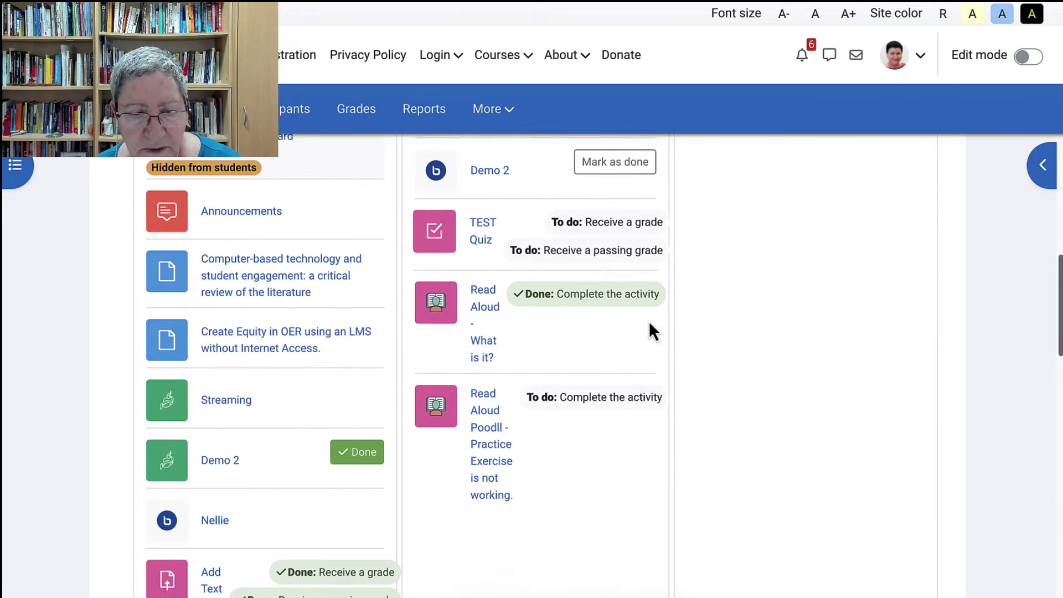
scroll(649, 326, "down", 10)
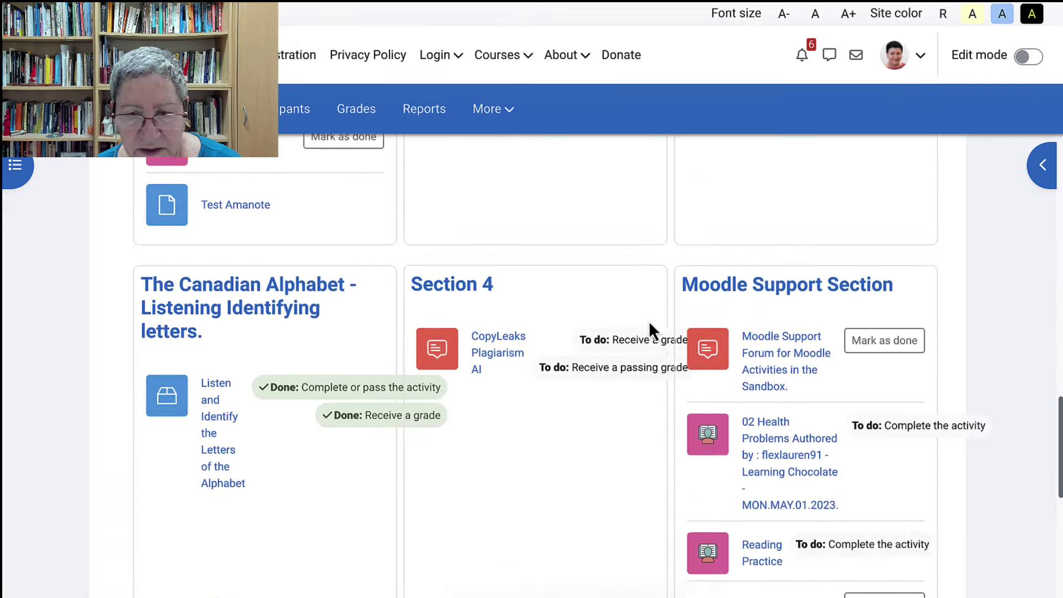
scroll(648, 320, "down", 1)
scroll(648, 327, "up", 10)
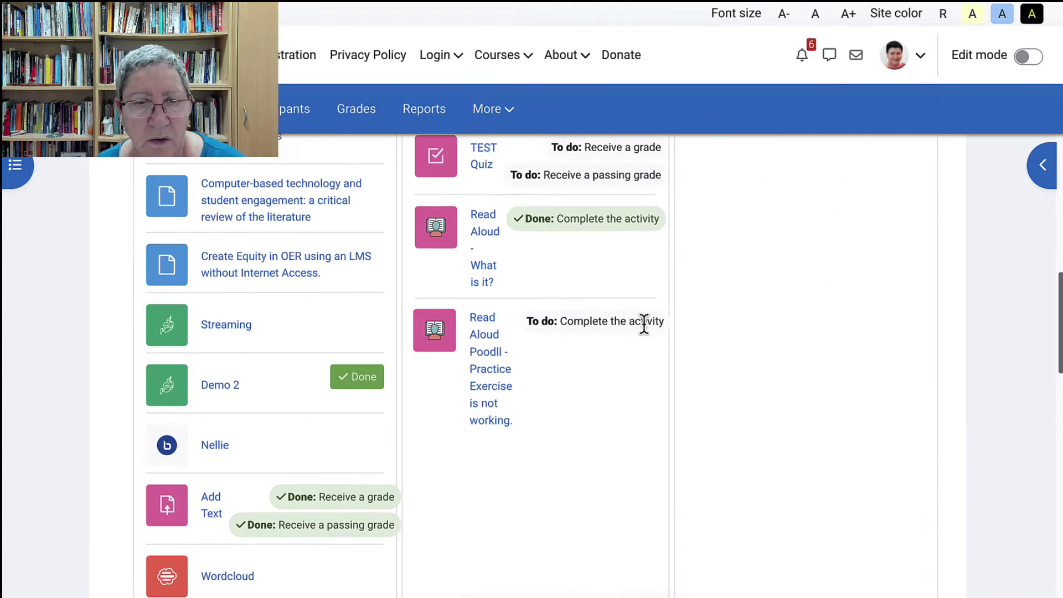
scroll(629, 354, "up", 10)
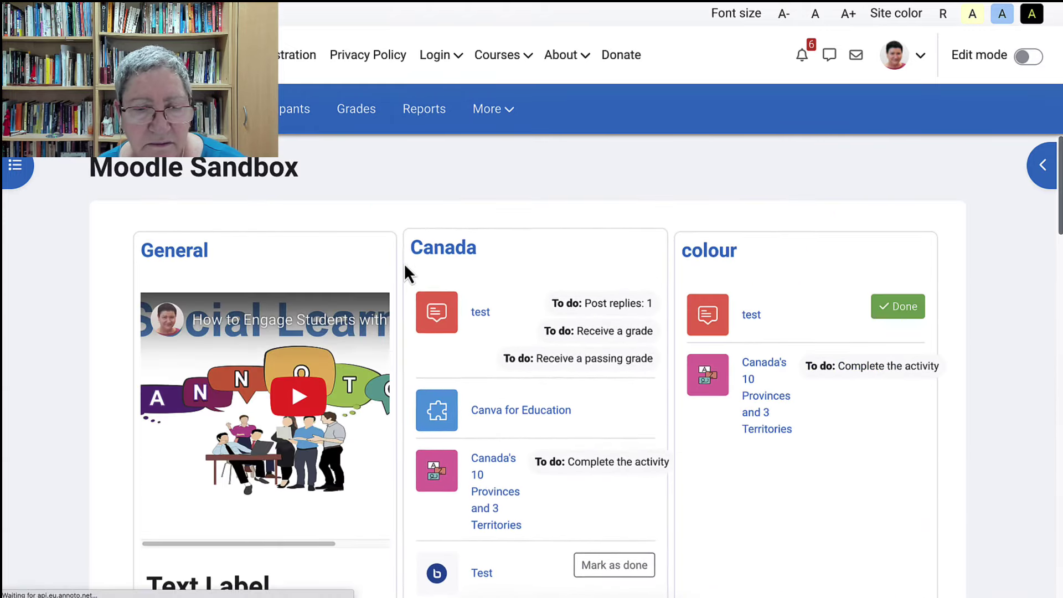
Under Course format, set Width of course page to Full width and save and display
scroll(496, 403, "down", 3)
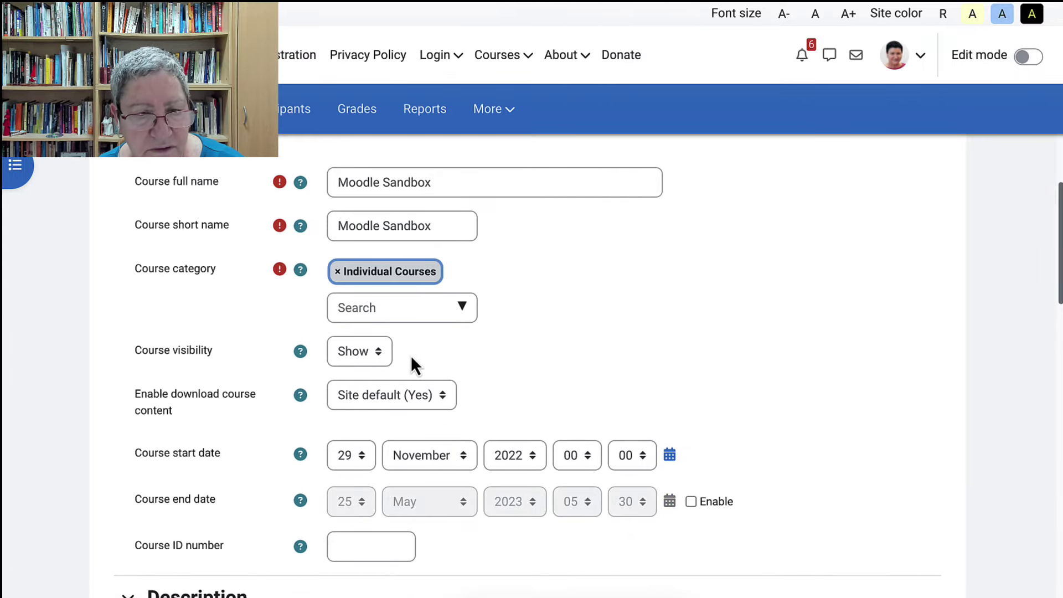
scroll(411, 354, "down", 15)
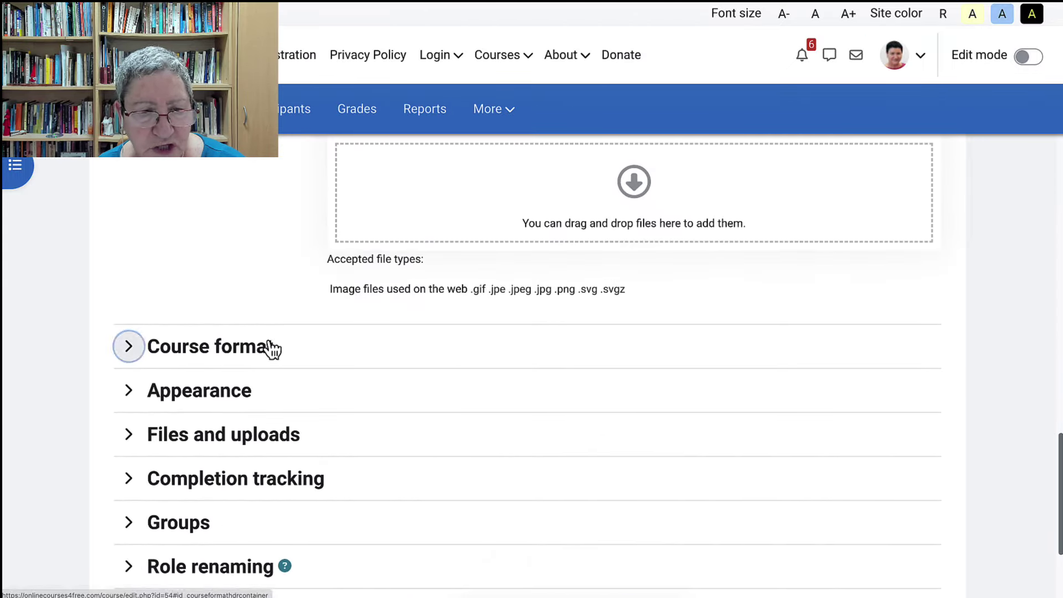
left_click(280, 347)
left_click(406, 473)
left_click(456, 458)
scroll(460, 465, "down", 6)
left_click(427, 477)
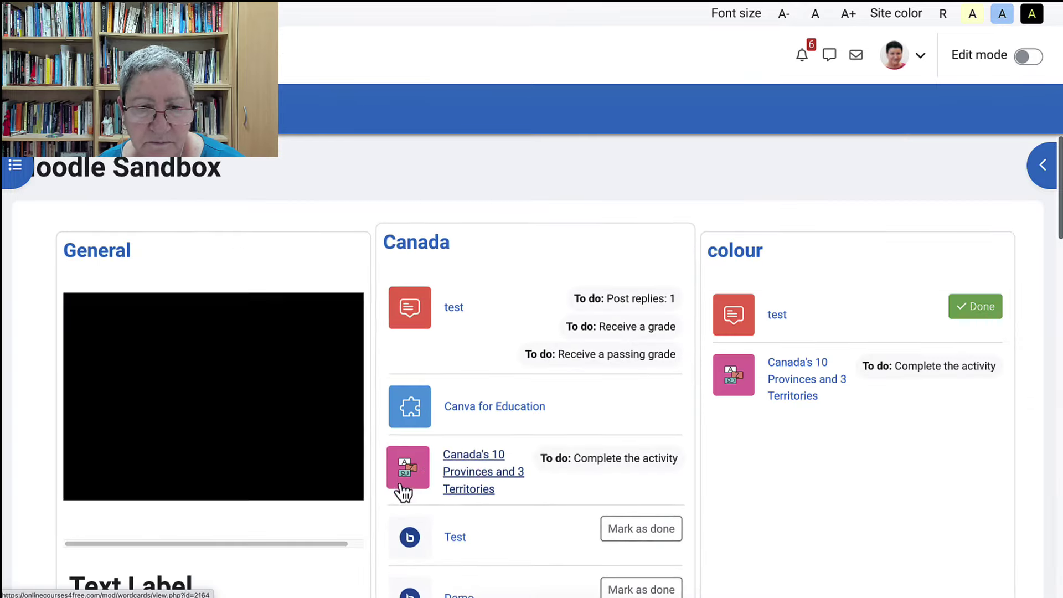
Scroll through the full-width Sandbox course sections down to the Images card with the swan photo
scroll(399, 494, "down", 9)
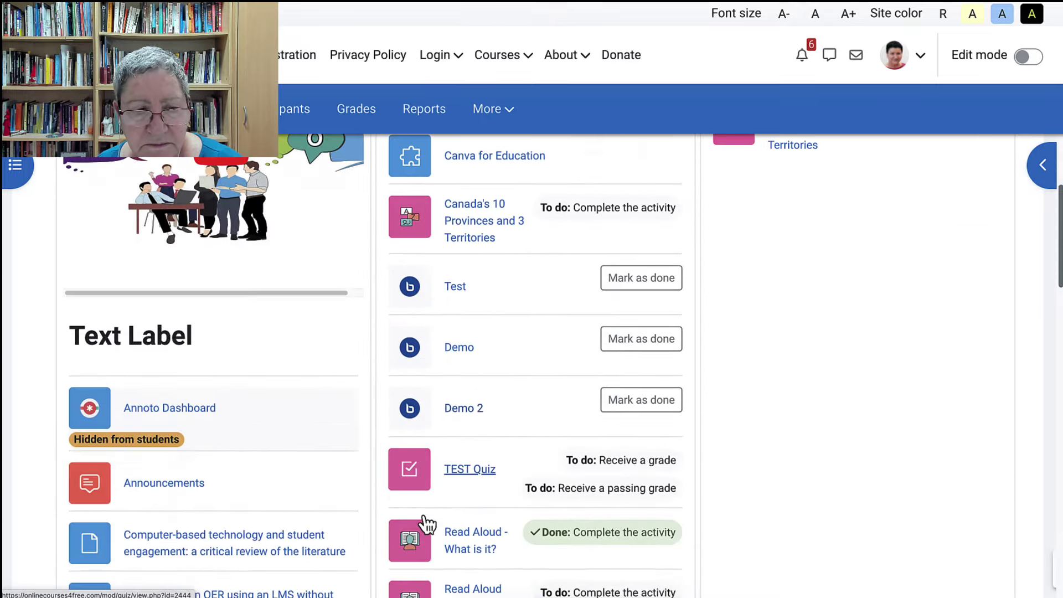
scroll(423, 515, "down", 15)
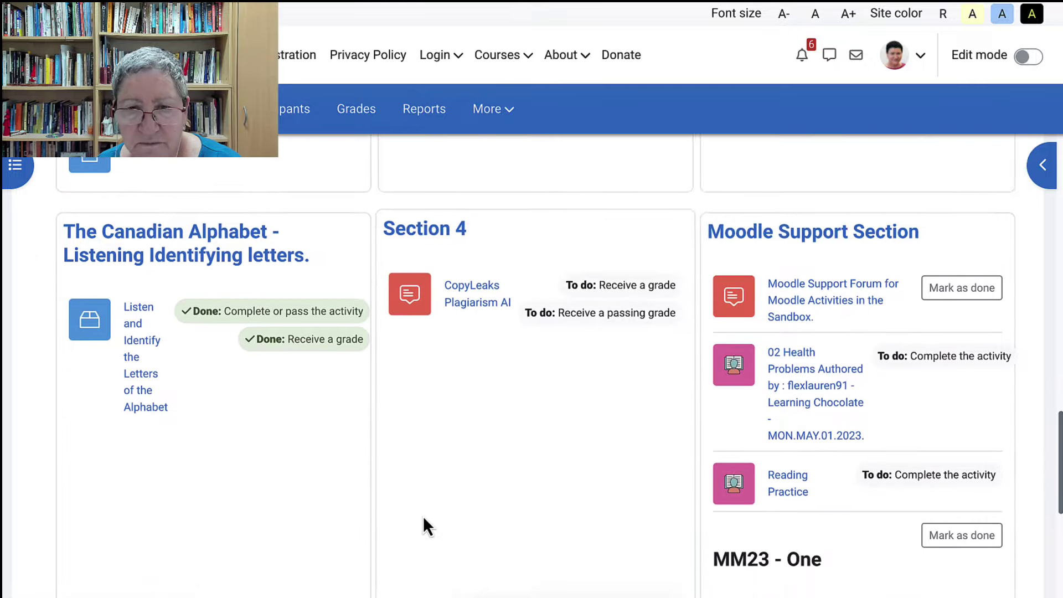
scroll(422, 516, "down", 4)
scroll(423, 516, "up", 4)
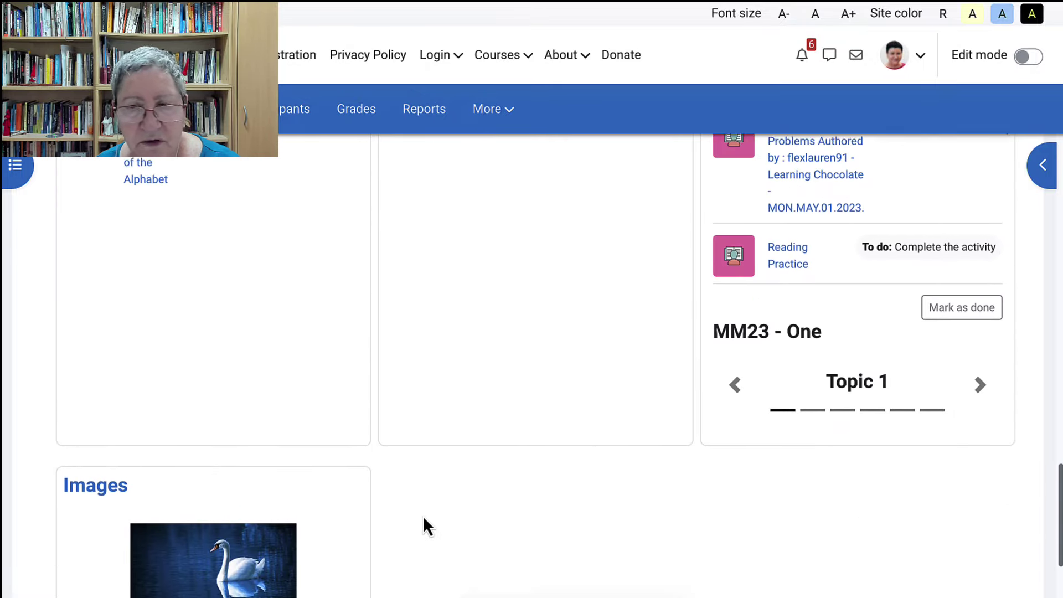
scroll(423, 518, "up", 15)
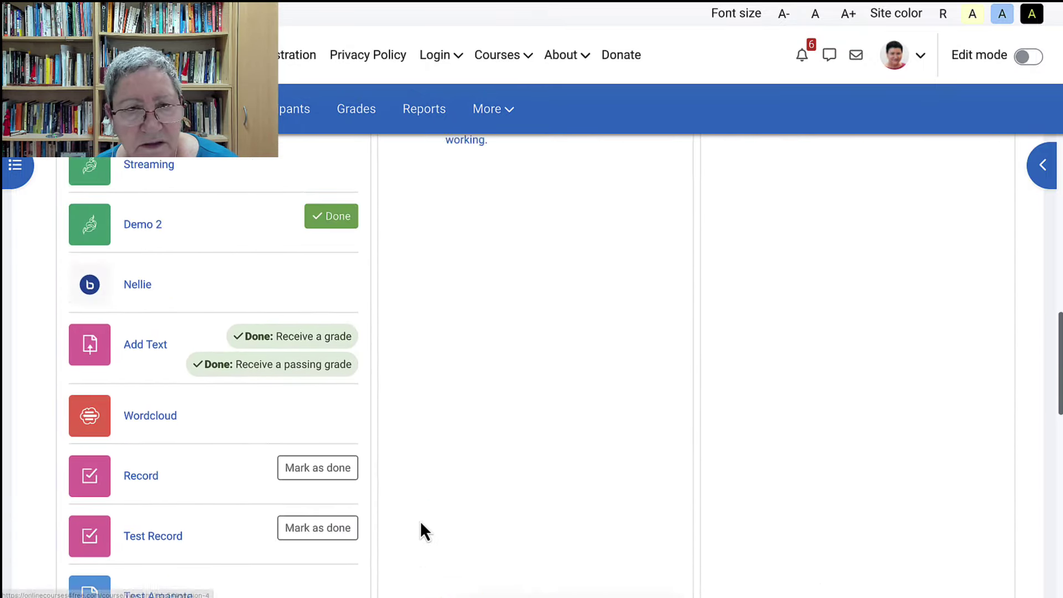
scroll(423, 526, "up", 6)
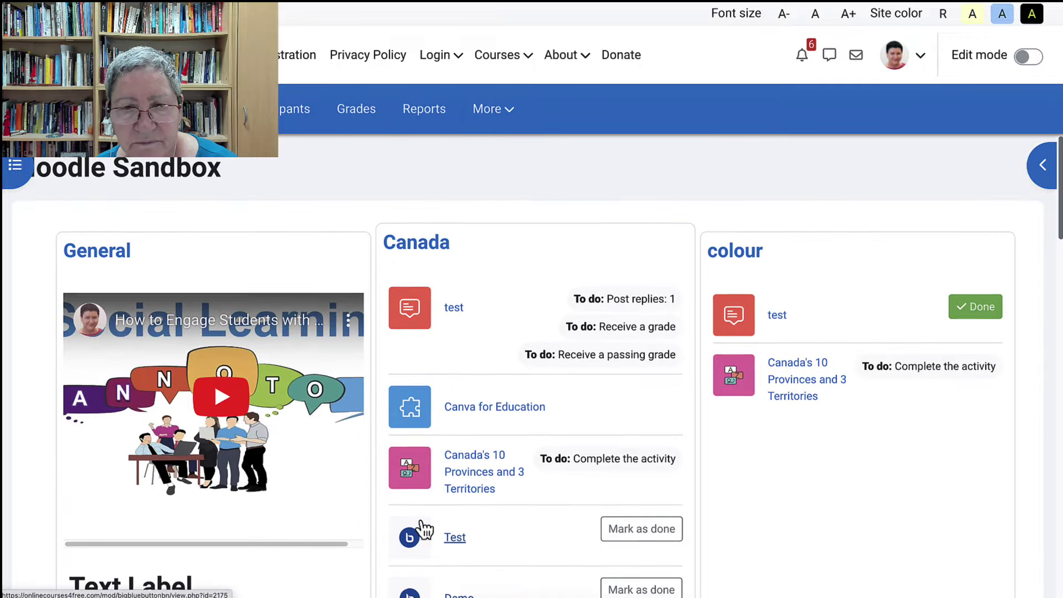
scroll(422, 526, "down", 10)
scroll(642, 388, "down", 10)
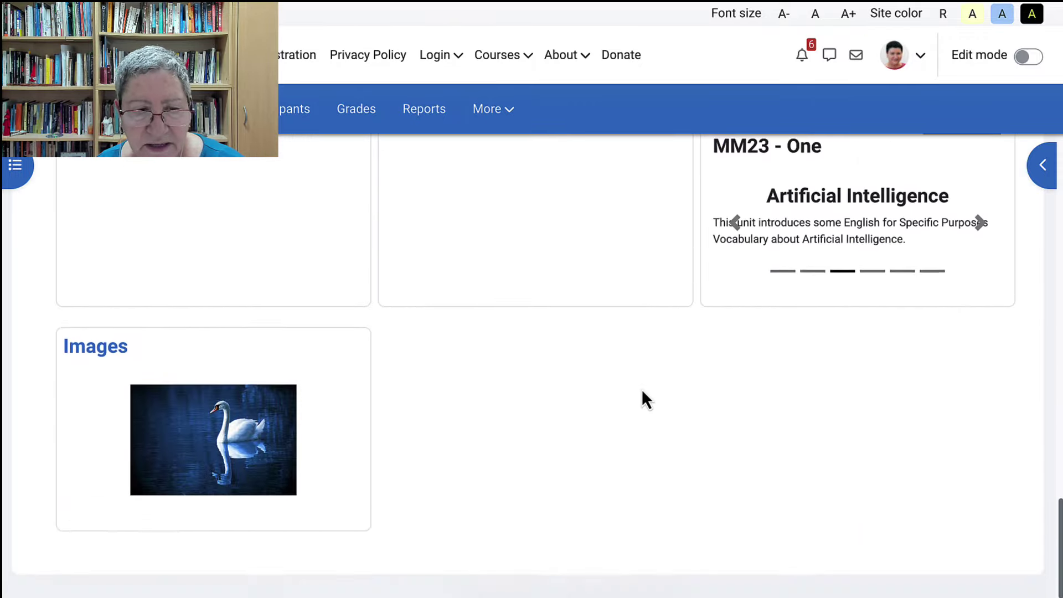
scroll(231, 417, "up", 12)
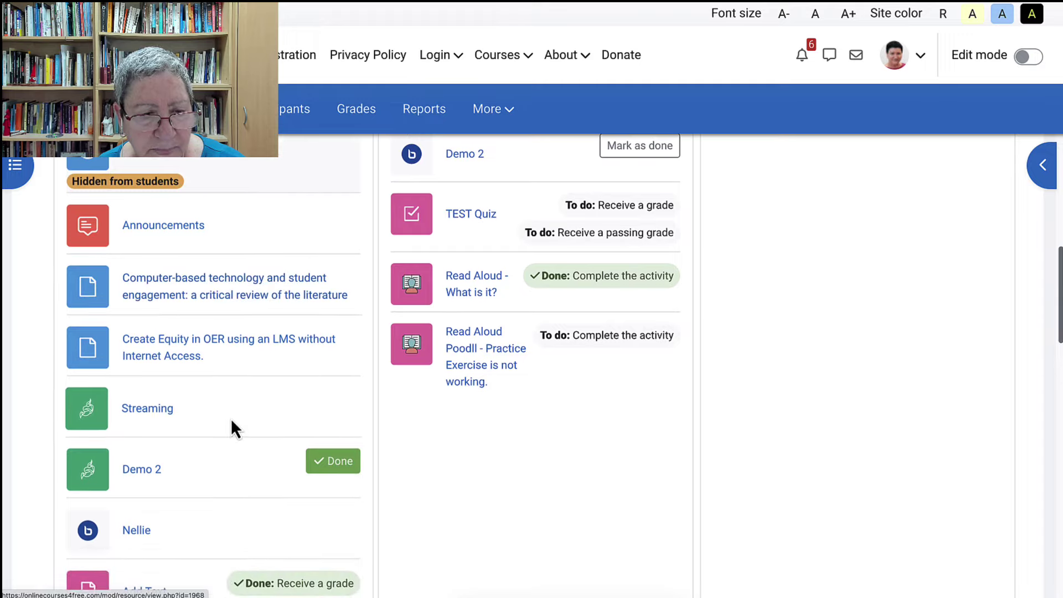
scroll(231, 417, "down", 3)
scroll(500, 356, "up", 10)
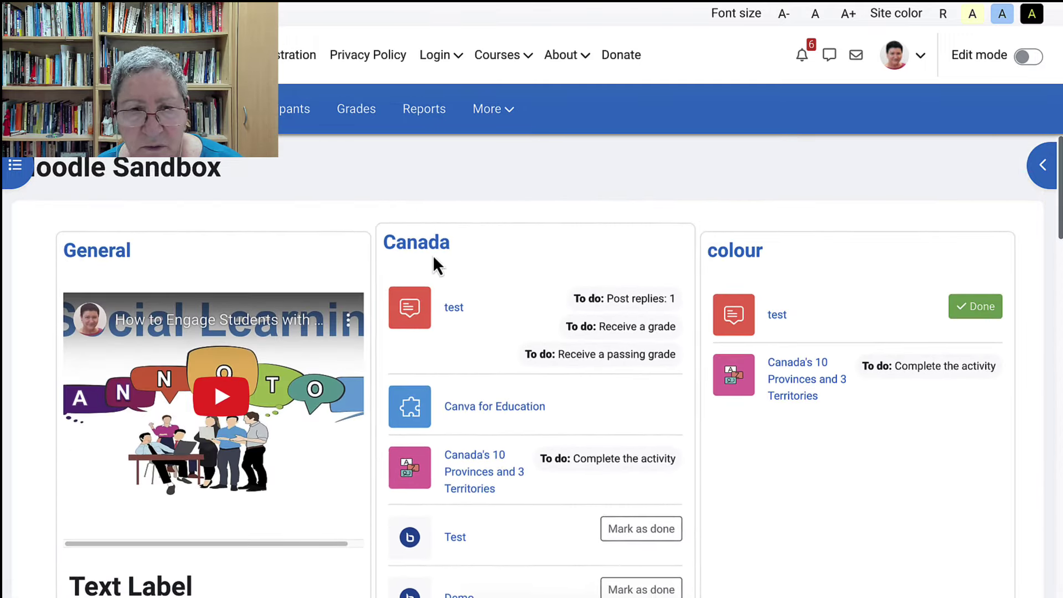
scroll(432, 255, "down", 1)
left_click(1025, 57)
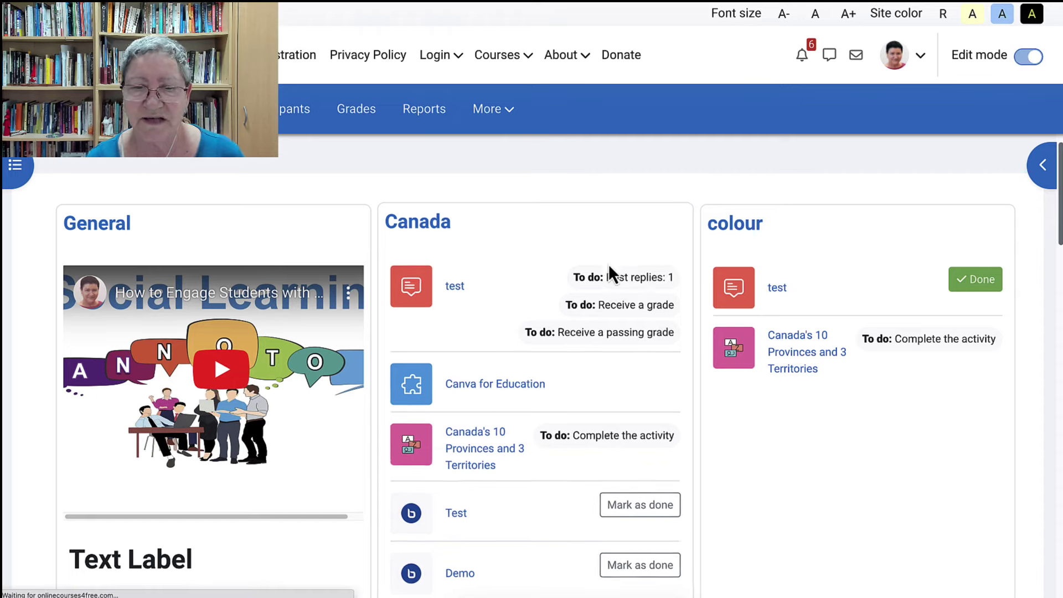
scroll(602, 277, "down", 10)
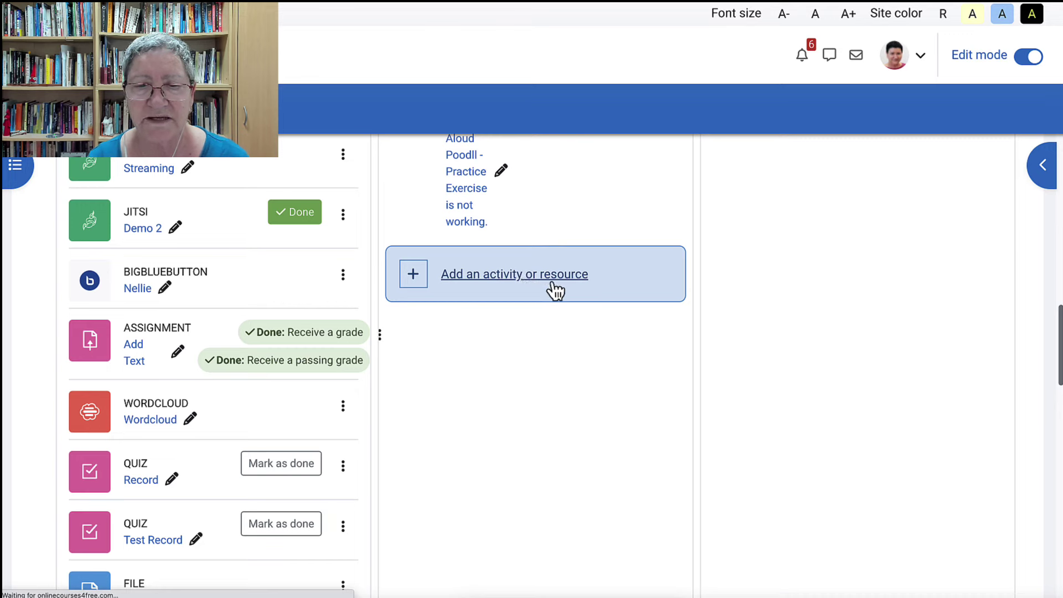
left_click(554, 257)
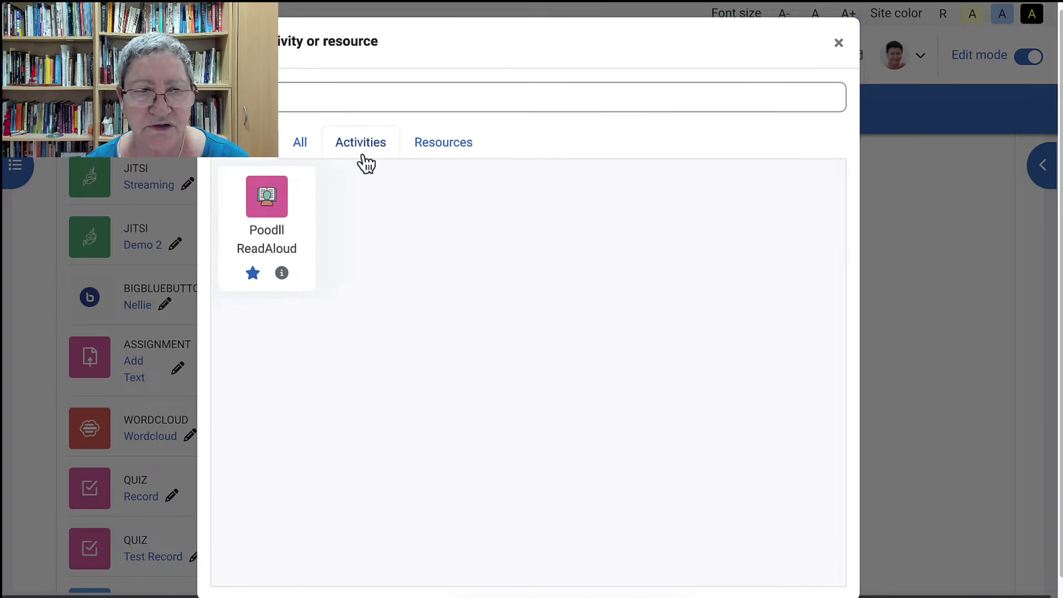
left_click(445, 145)
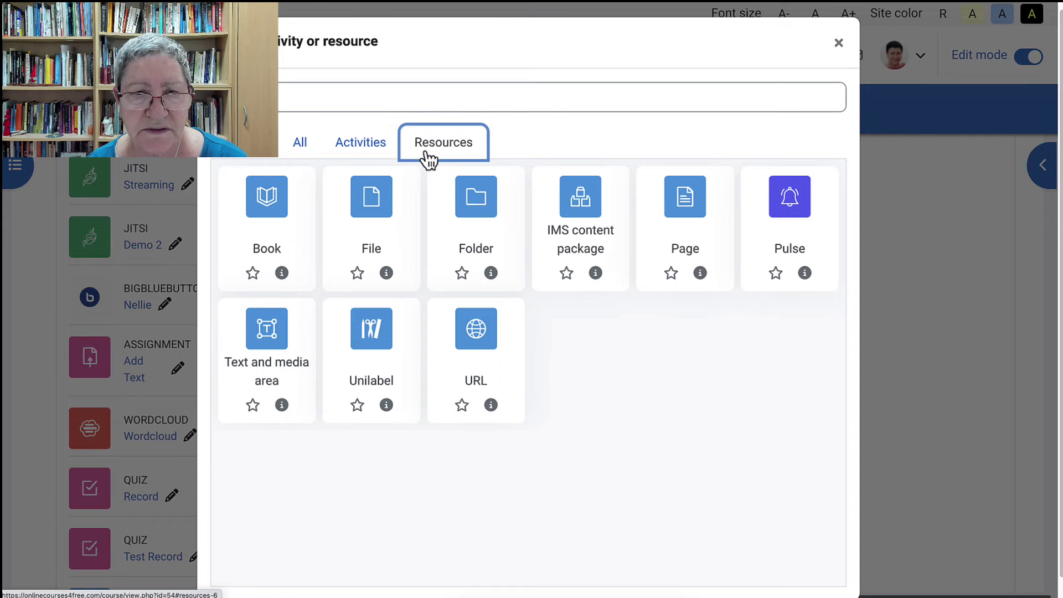
left_click(357, 143)
scroll(545, 238, "down", 3)
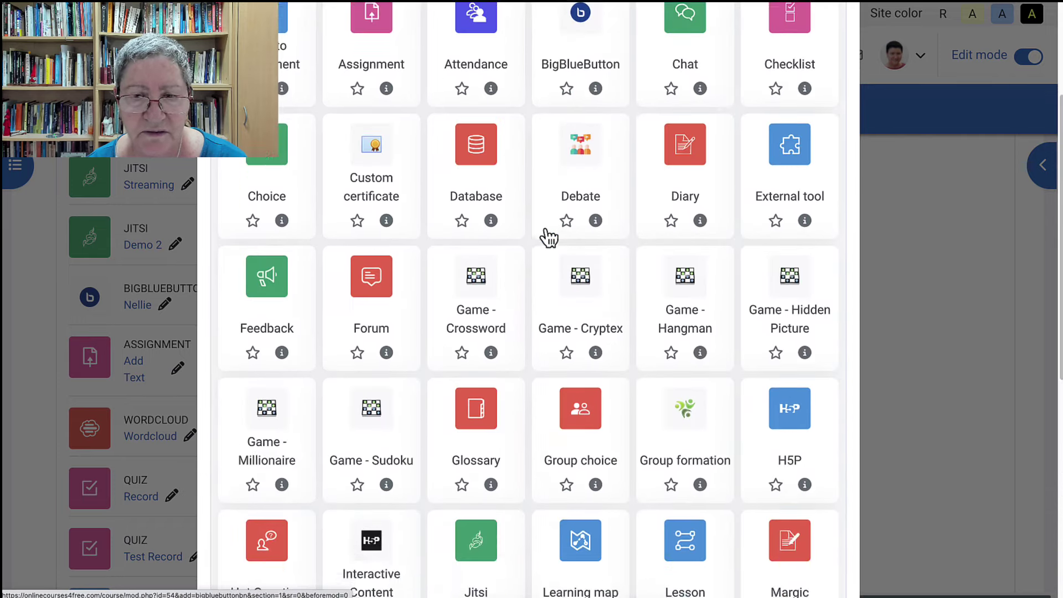
scroll(544, 238, "down", 7)
scroll(545, 235, "up", 8)
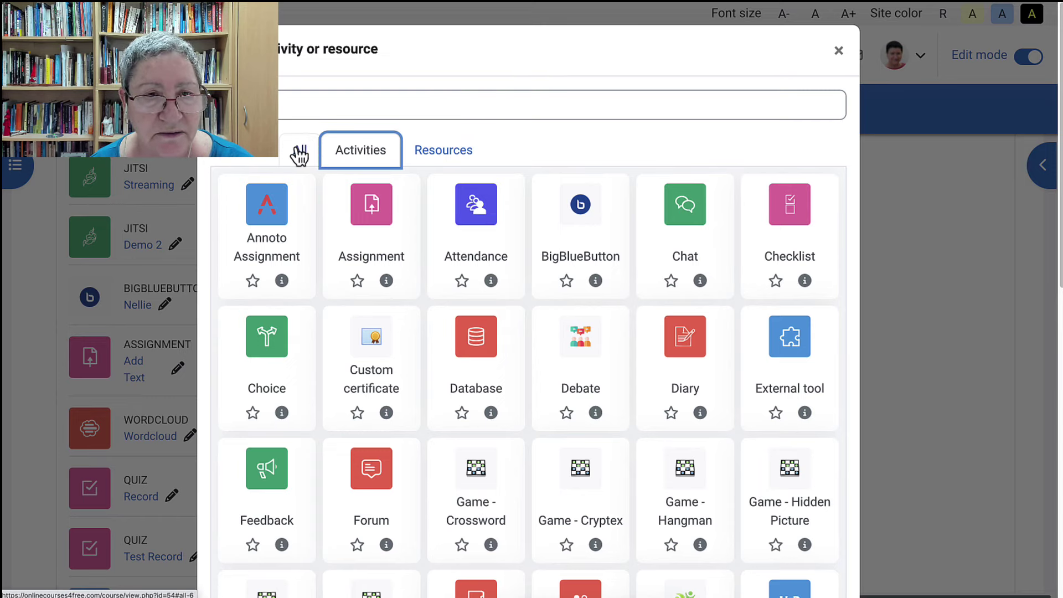
left_click(301, 155)
scroll(430, 274, "down", 4)
scroll(430, 273, "down", 10)
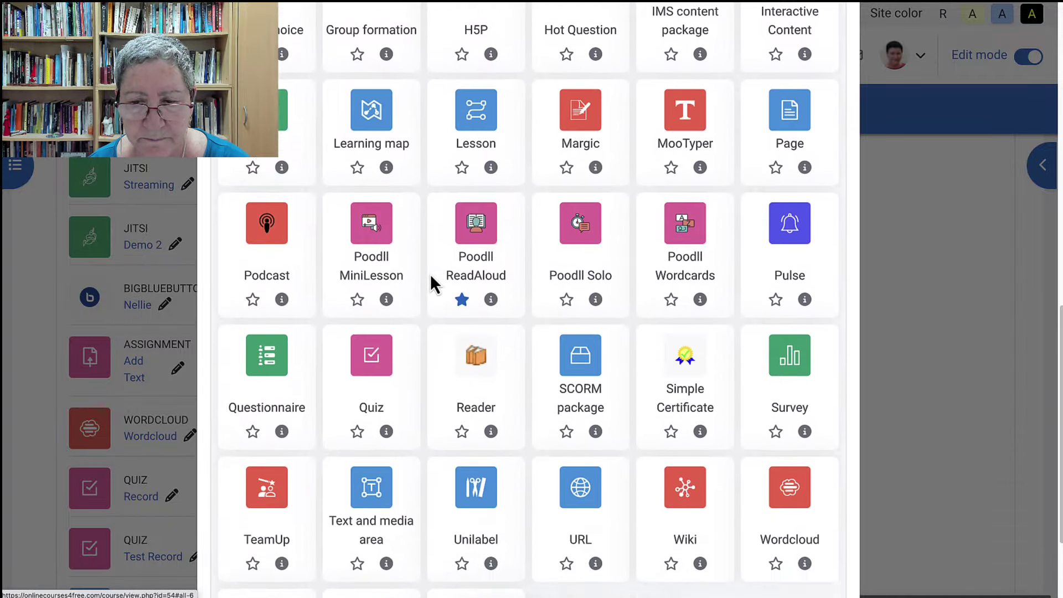
scroll(430, 273, "up", 14)
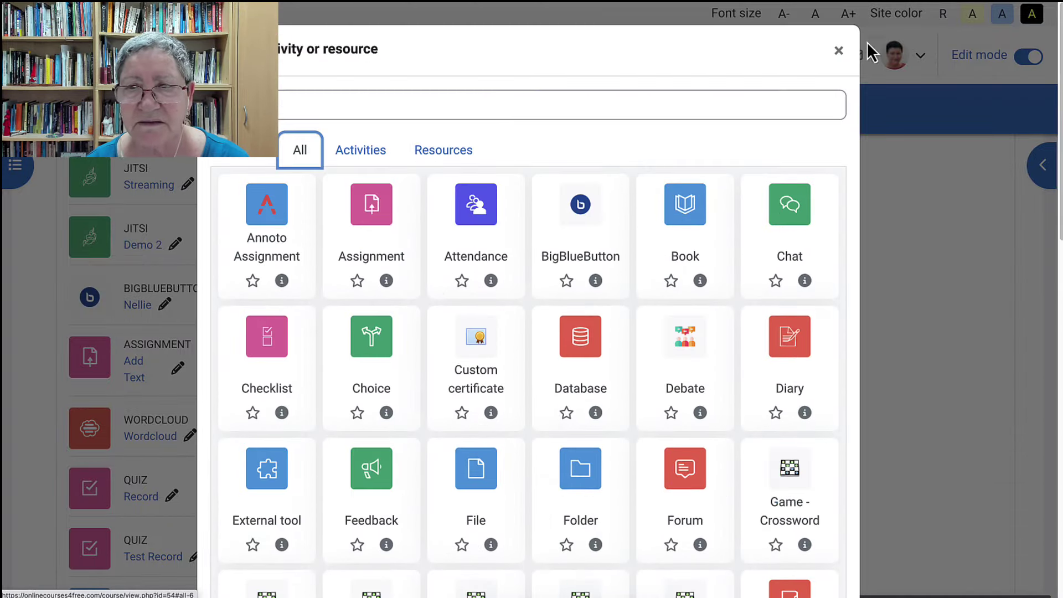
left_click(838, 53)
scroll(456, 259, "up", 8)
scroll(456, 257, "up", 10)
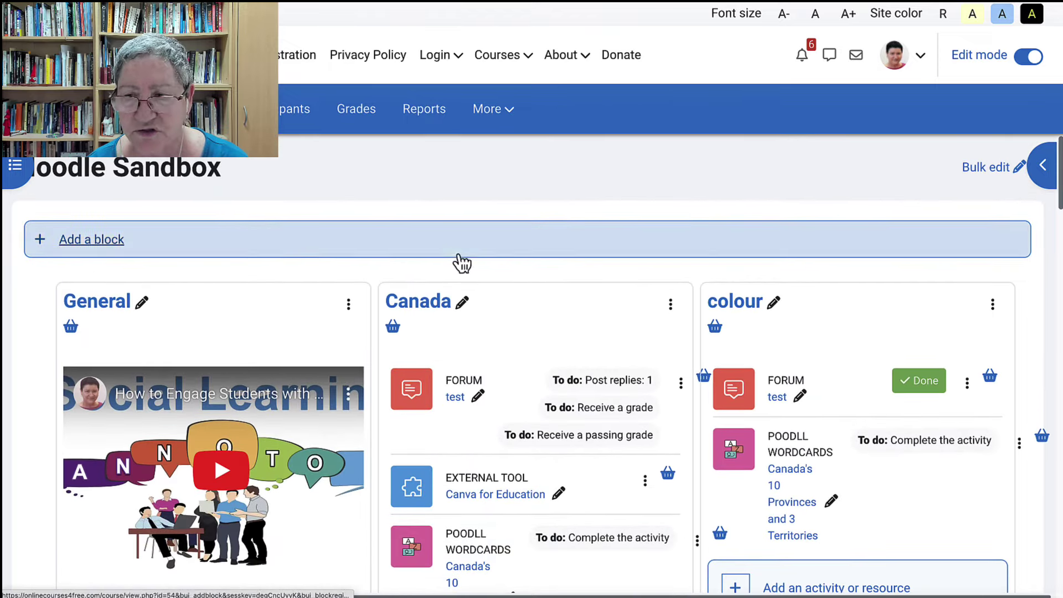
In the course settings, expand Course format and keep the section layout as Card with activities
left_click(410, 320)
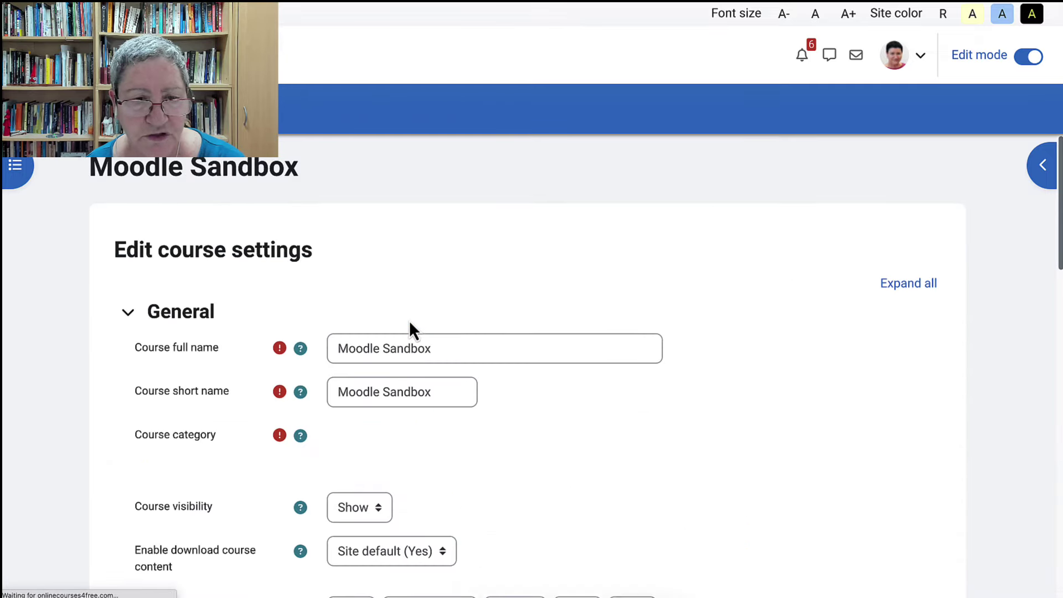
scroll(440, 352, "down", 15)
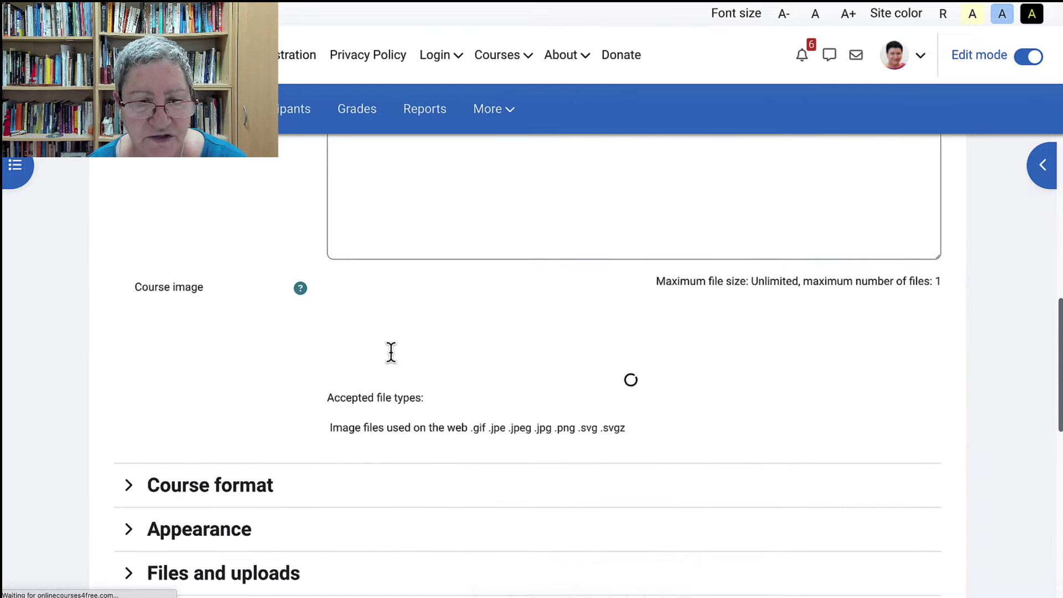
scroll(263, 419, "down", 2)
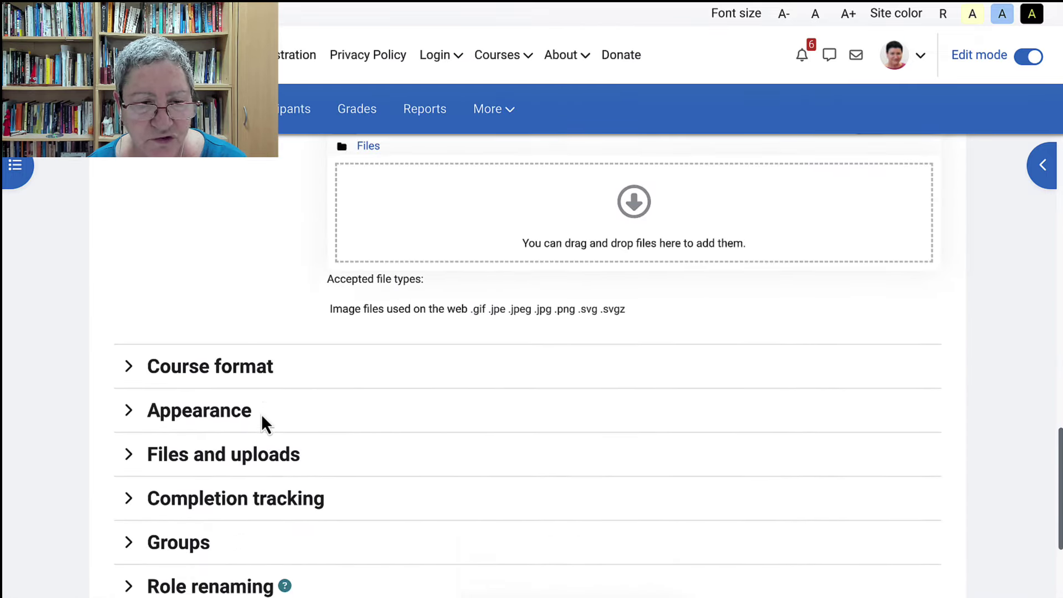
left_click(259, 368)
scroll(427, 382, "down", 4)
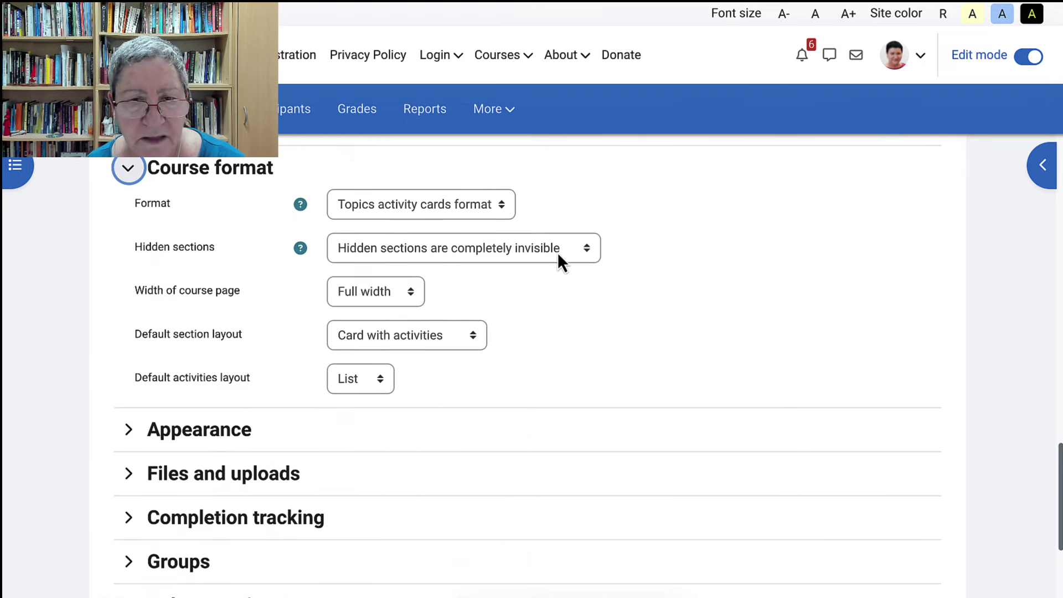
left_click(472, 339)
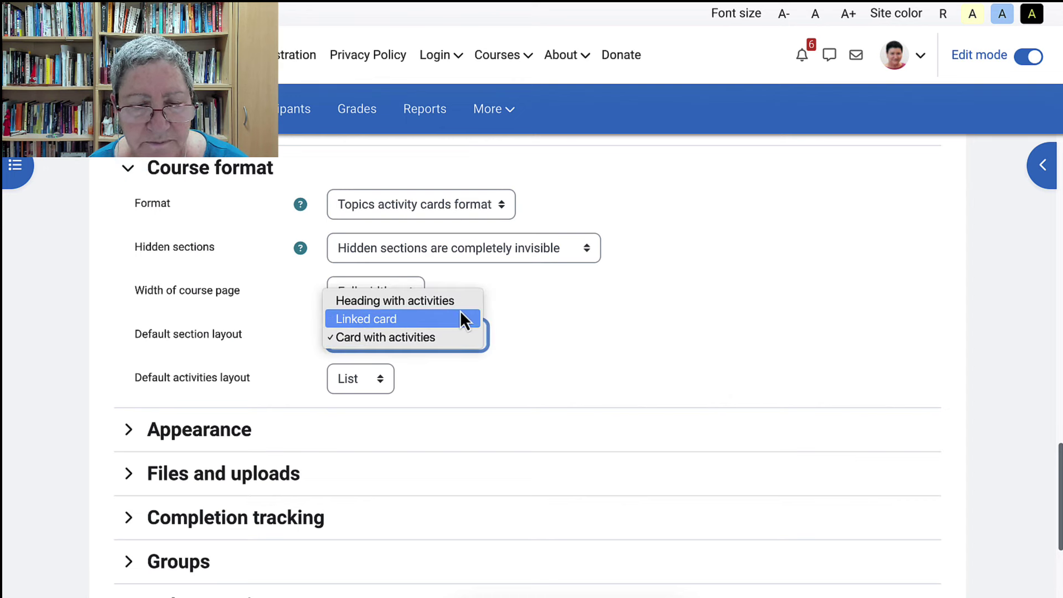
left_click(551, 293)
Pick Onetopic format in the Format dropdown and scroll down to the save buttons
scroll(421, 338, "up", 4)
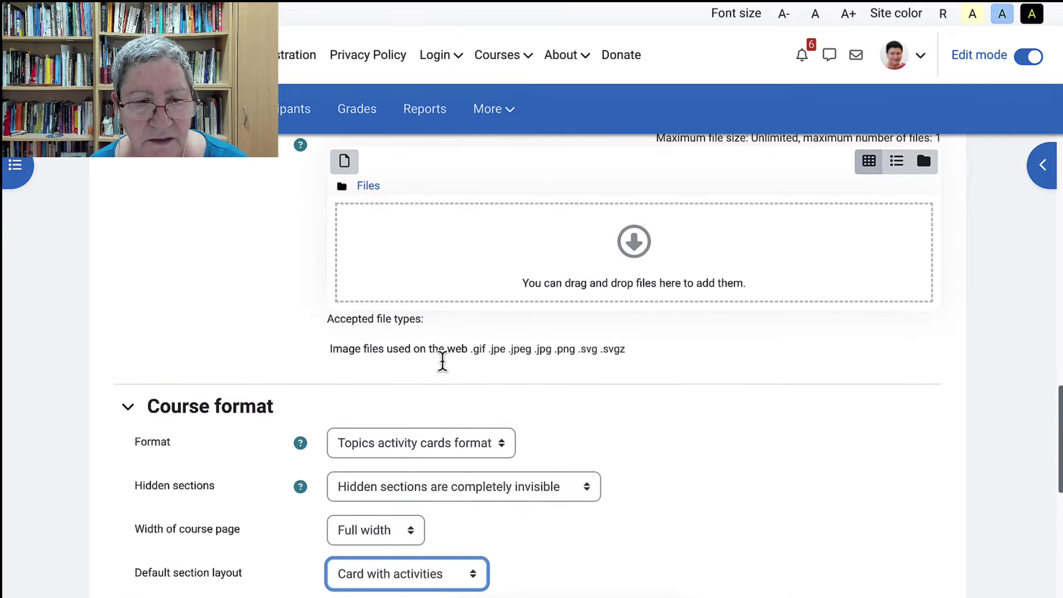
left_click(497, 445)
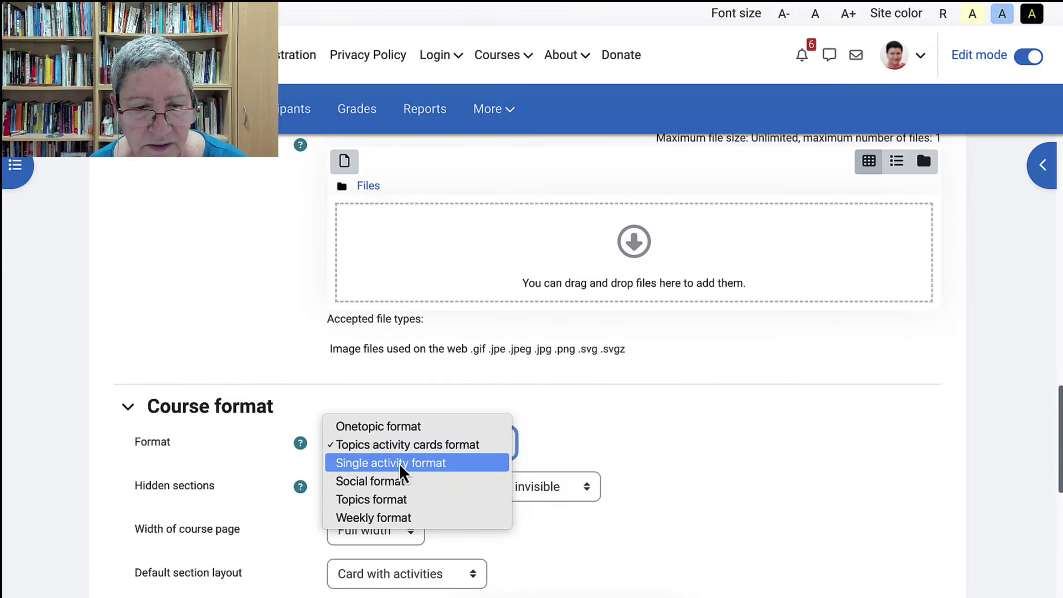
key("Escape")
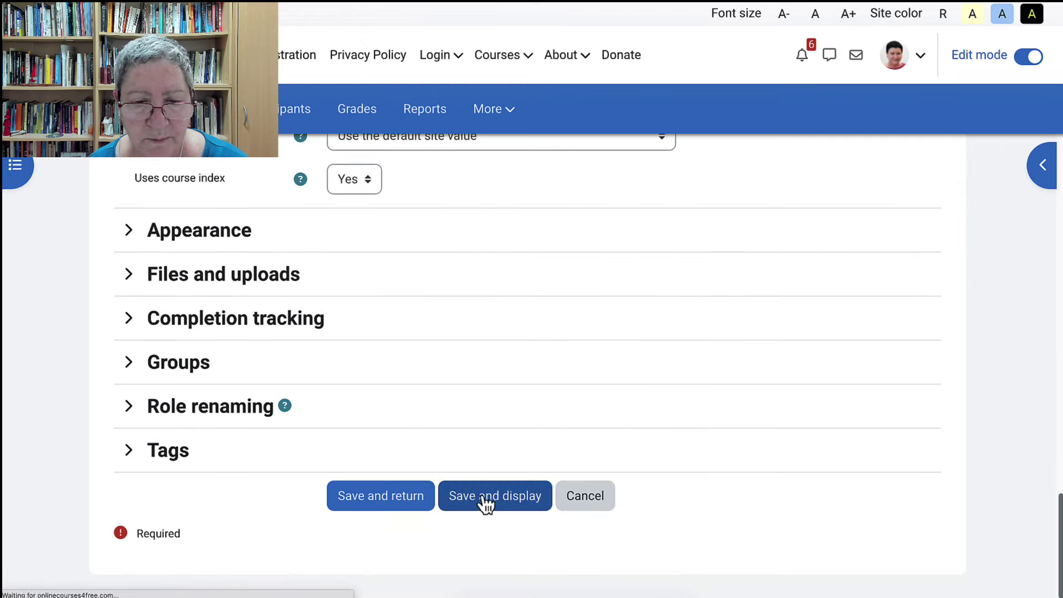
scroll(482, 496, "up", 8)
scroll(428, 499, "down", 6)
scroll(448, 525, "down", 2)
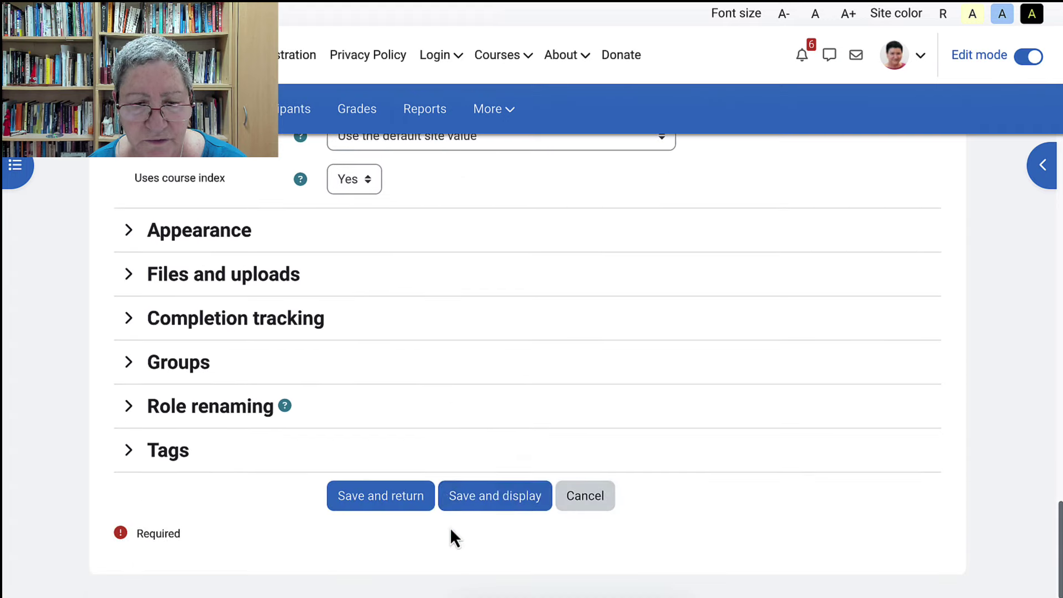
Save the Onetopic settings, turn editing off, and close the comments panel over the video
left_click(472, 498)
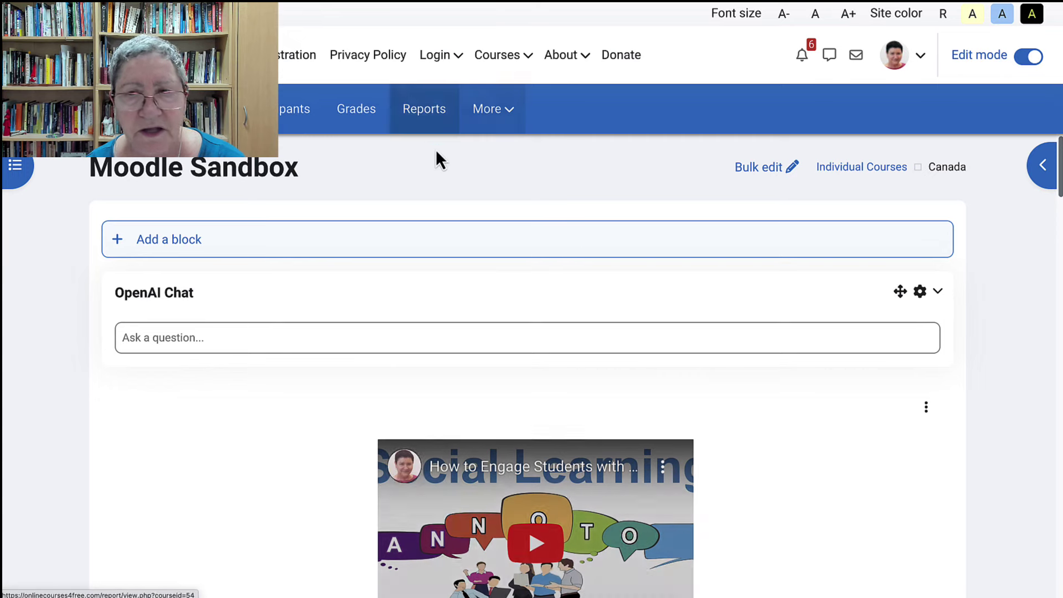
left_click(1034, 59)
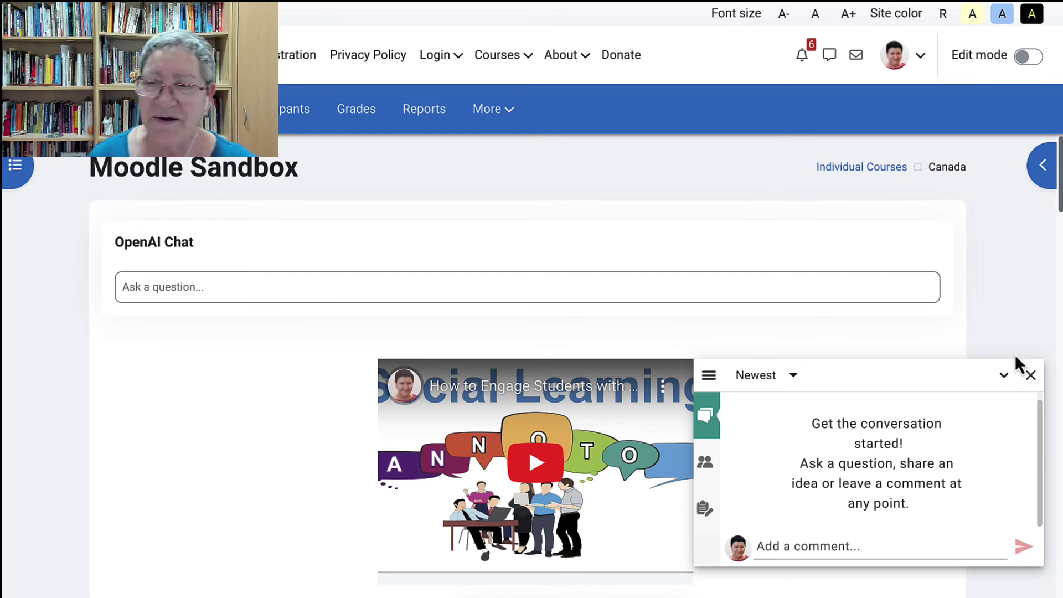
left_click(1033, 374)
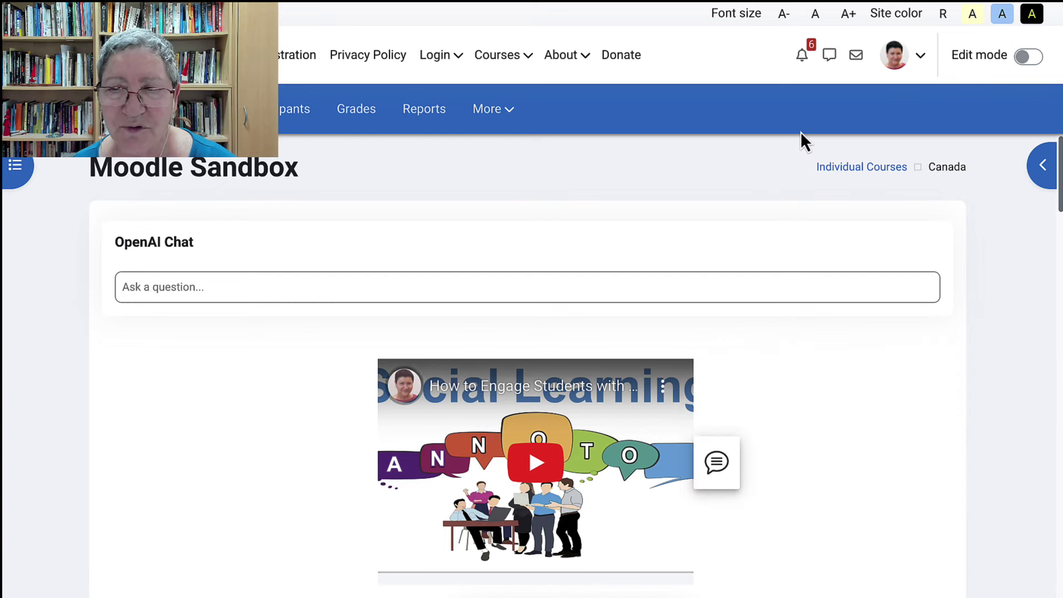
scroll(732, 297, "down", 8)
scroll(731, 297, "up", 2)
scroll(732, 296, "up", 6)
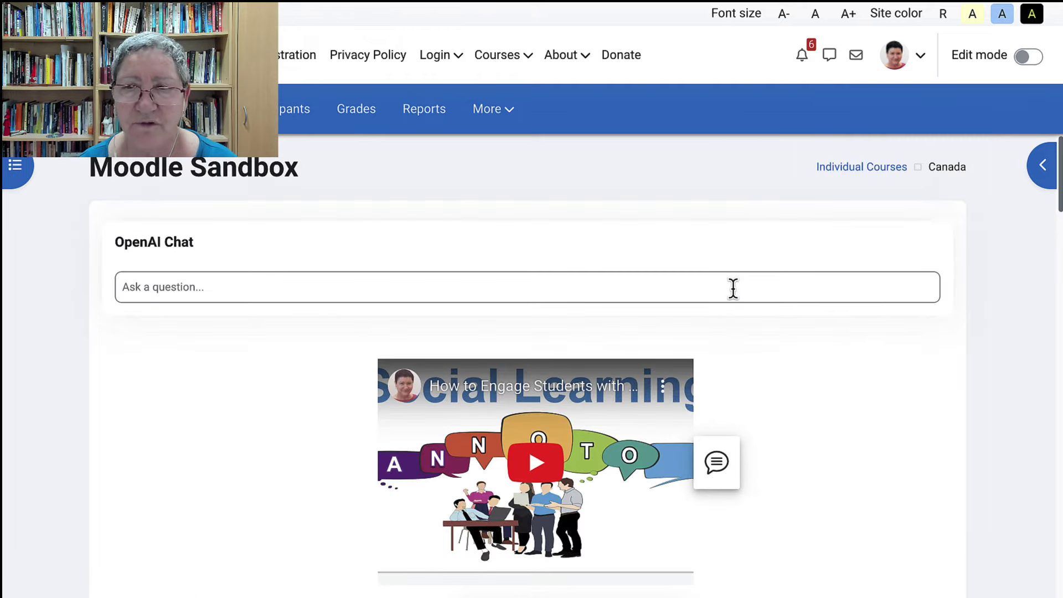